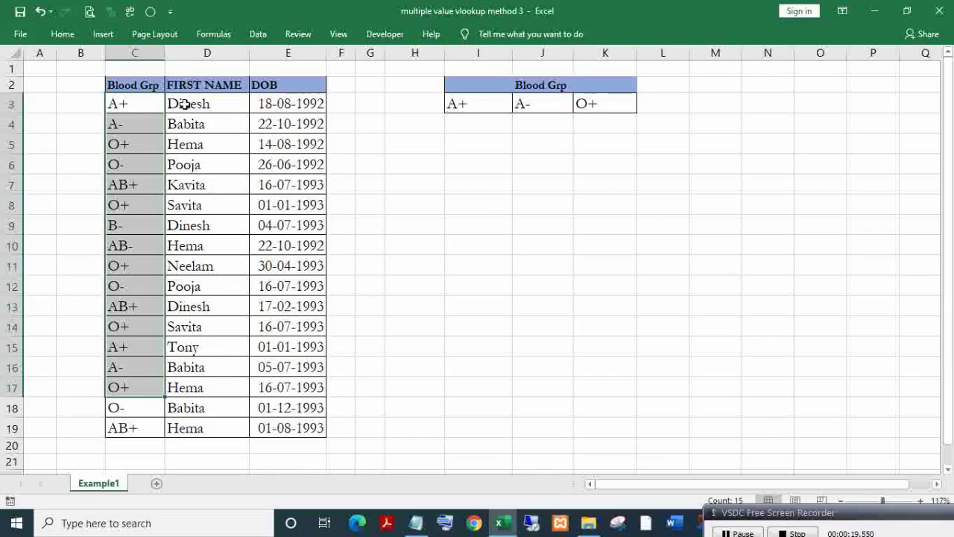
- Examine the blood group, first name and DOB table alongside the A+, A- and O+ result columns
left_click(128, 102)
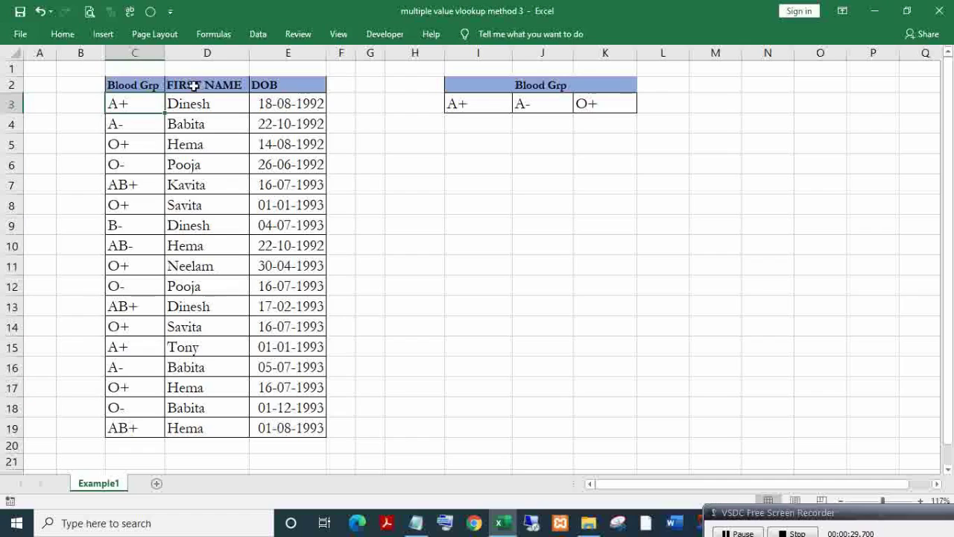
left_click_drag(477, 123, 502, 236)
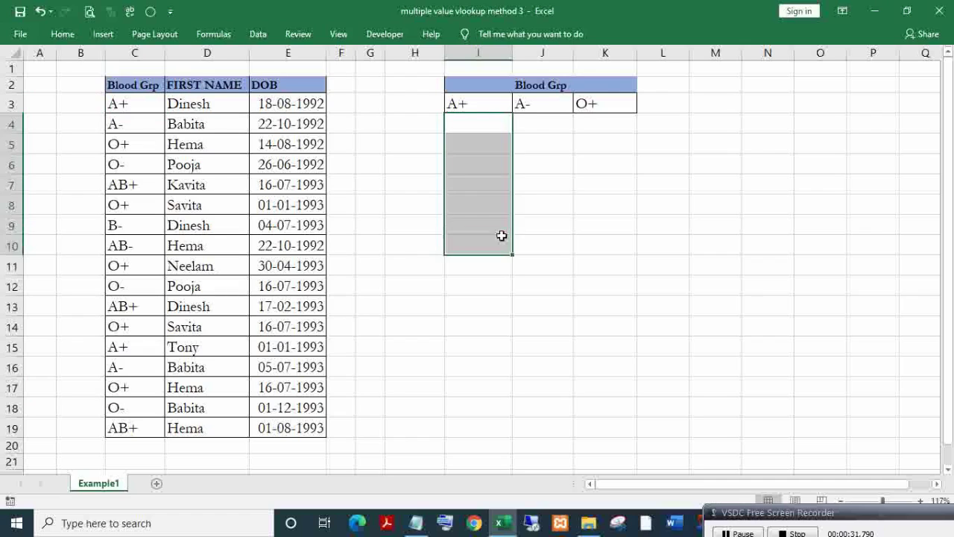
left_click_drag(539, 126, 543, 205)
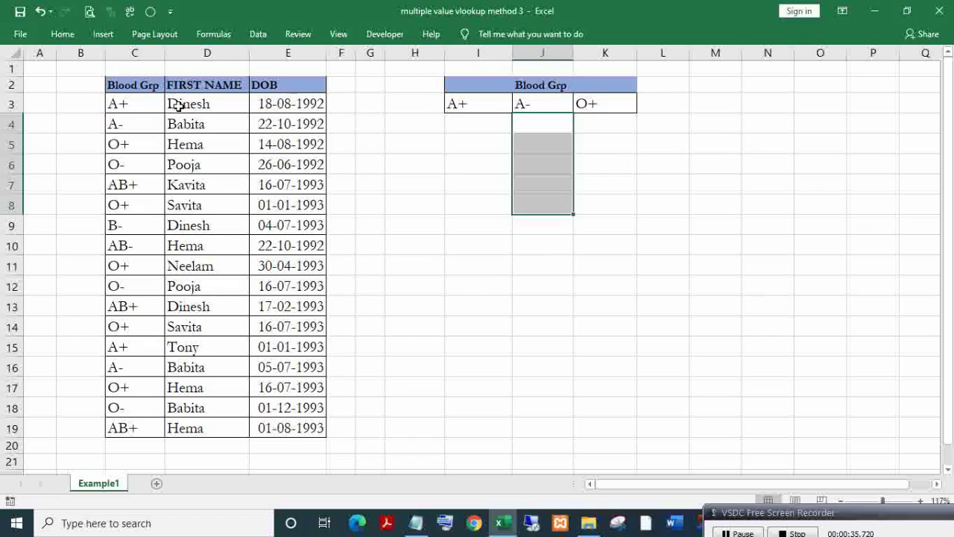
left_click_drag(138, 105, 281, 104)
left_click(133, 104)
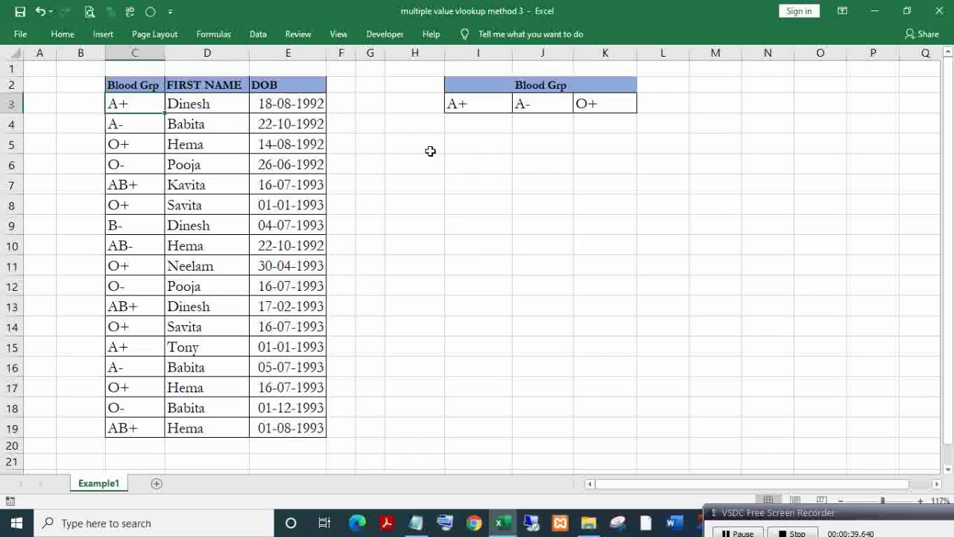
left_click(464, 105)
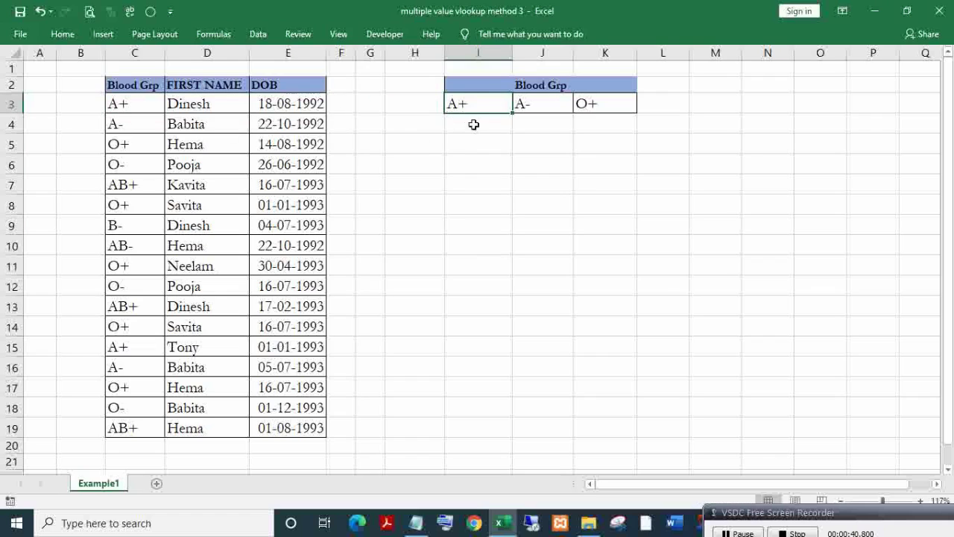
left_click(138, 104)
- Start a VLOOKUP formula in cell I4 with I3 as the lookup value
left_click(467, 123)
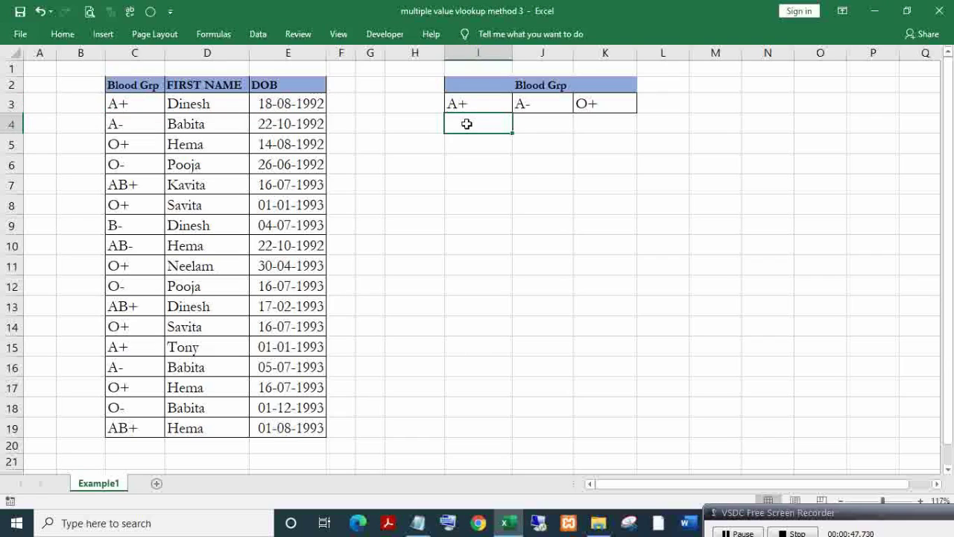
type("=vlo")
key("Tab")
key("Up")
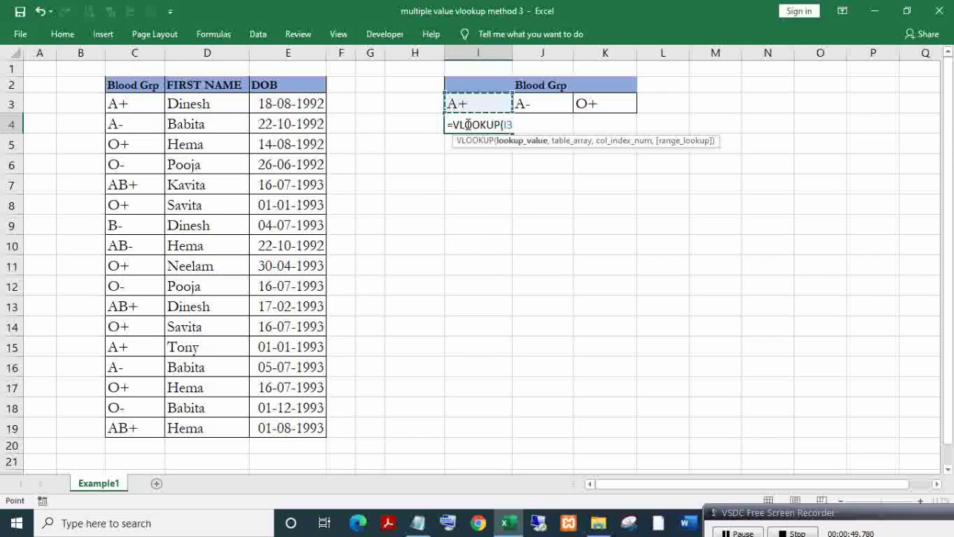
type(",")
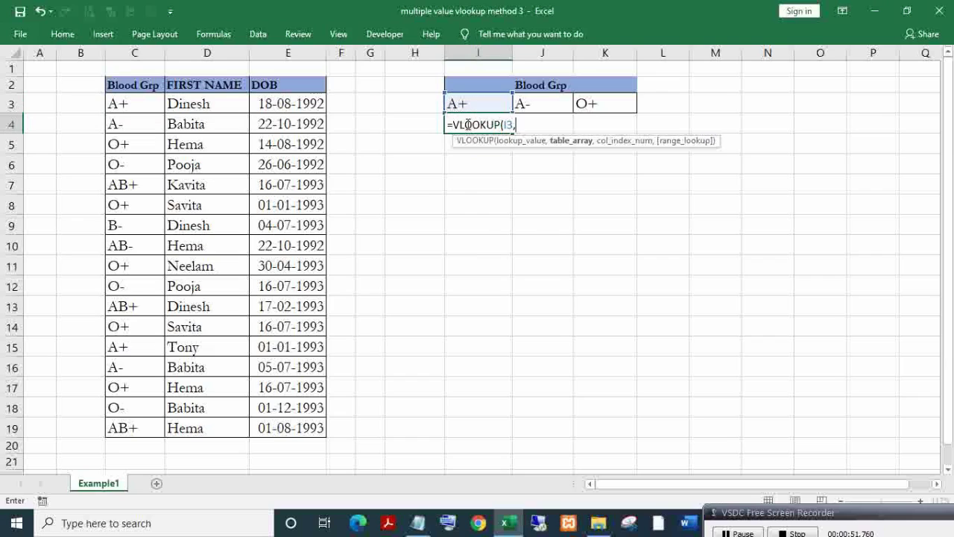
- Set the VLOOKUP table array to the absolute range $C$2:$D$19, covering the blood group and first name columns
key("Left")
key("Left")
key("Left")
key("Left")
key("Left")
key("Left")
key("Up")
key("Up")
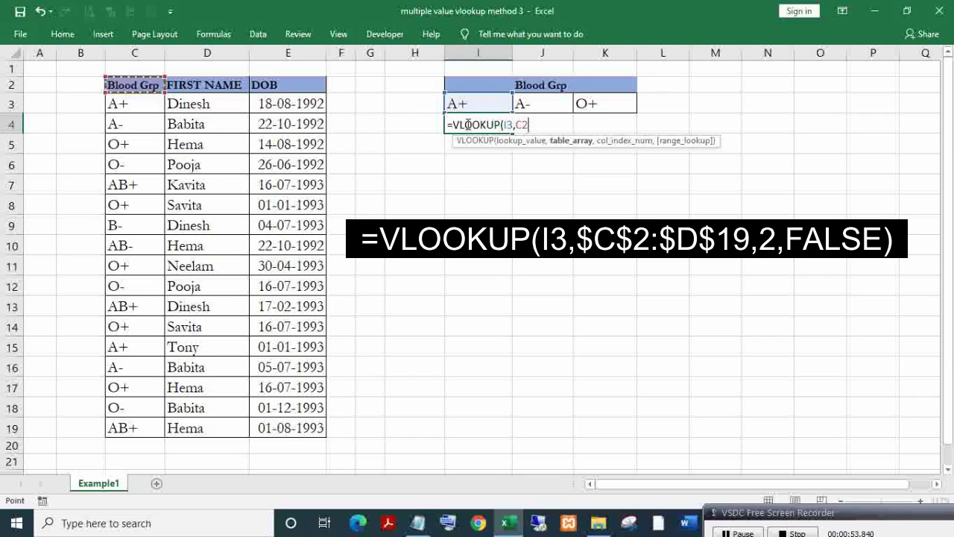
key("shift+Down")
key("shift+Down")
key("shift+Down")
key("shift+Down")
key("shift+Down")
key("shift+Down")
key("shift+Down")
key("shift+Down")
key("shift+Down")
key("shift+Down")
key("shift+Down")
key("shift+Down")
key("shift+Down")
key("shift+Down")
key("shift+Down")
key("shift+Down")
key("shift+Down")
key("shift+Right")
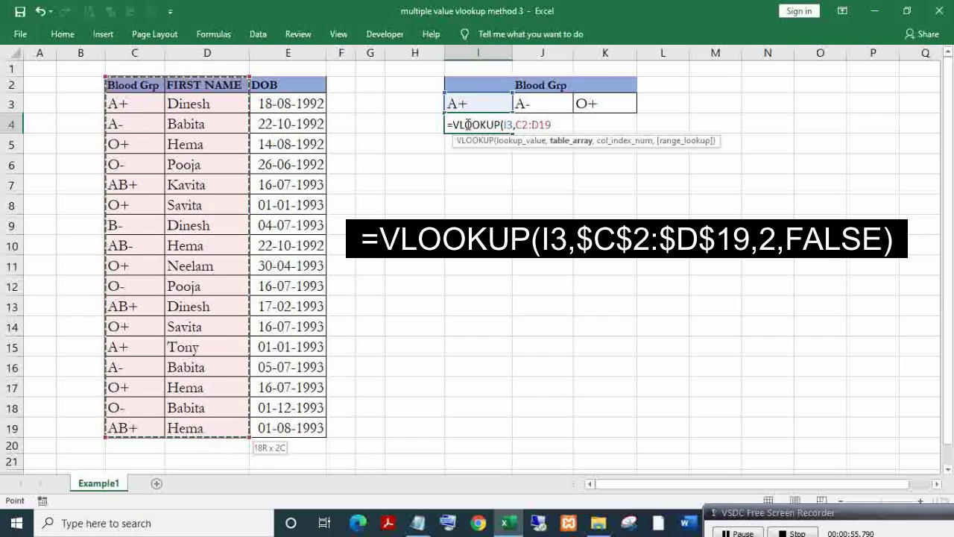
key("F4")
type(",")
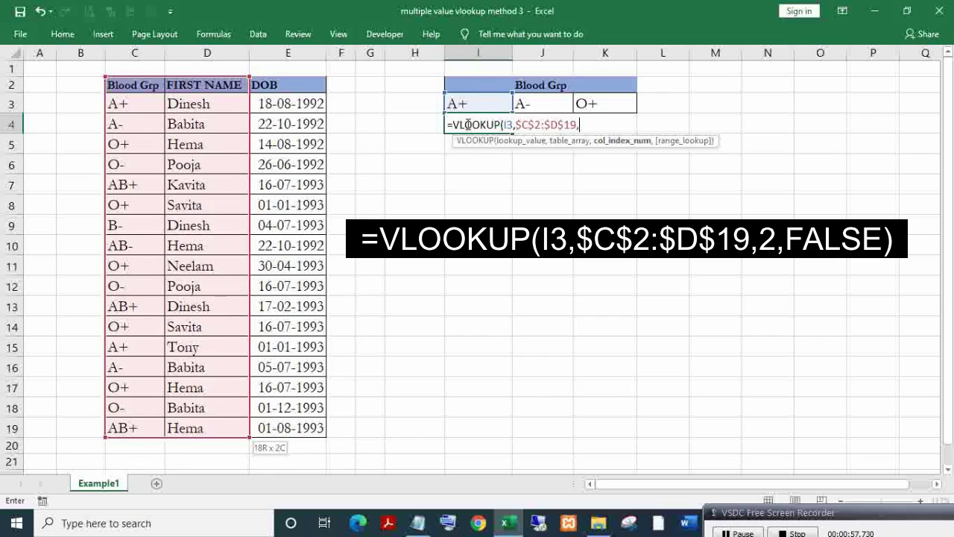
- Complete the VLOOKUP in I4 with column index 2 and an exact match (FALSE)
type("2")
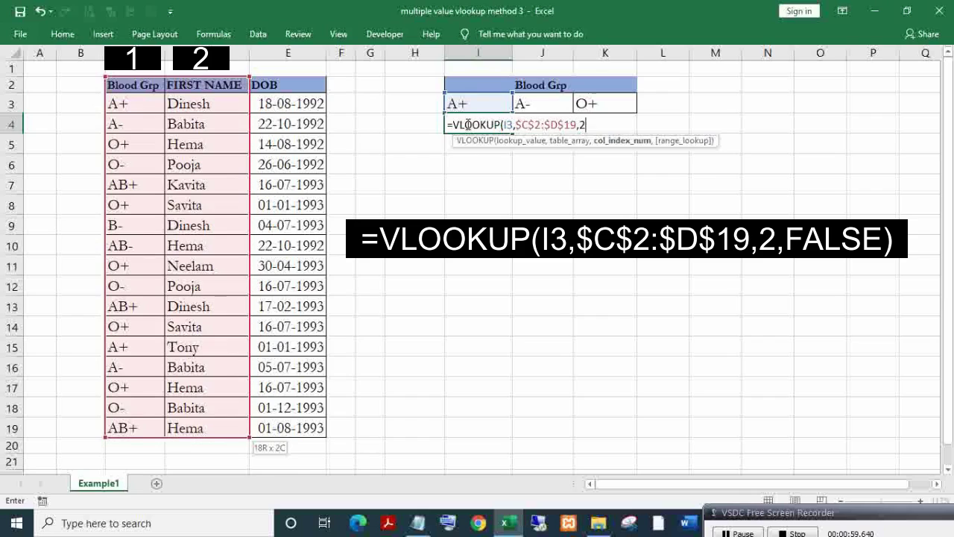
type(",")
key("Down")
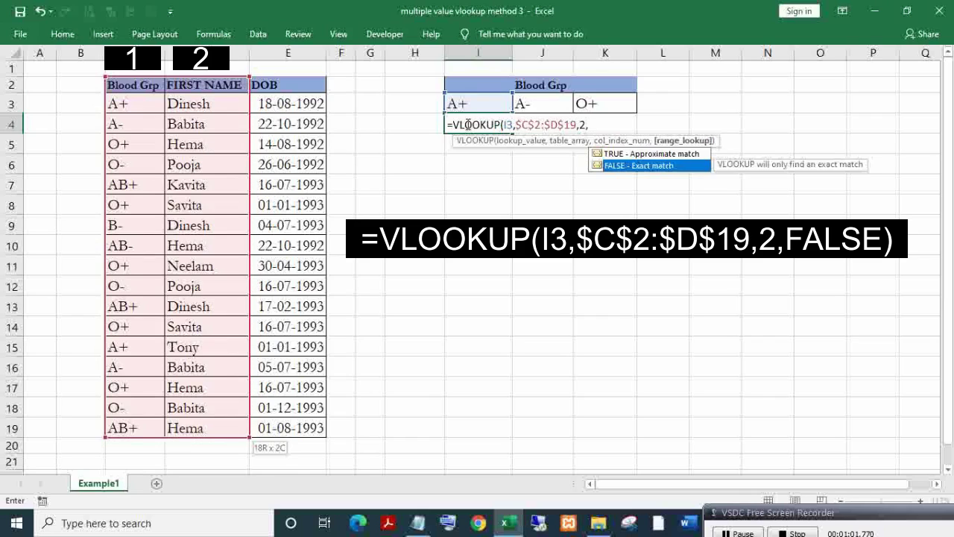
key("Tab")
key("Return")
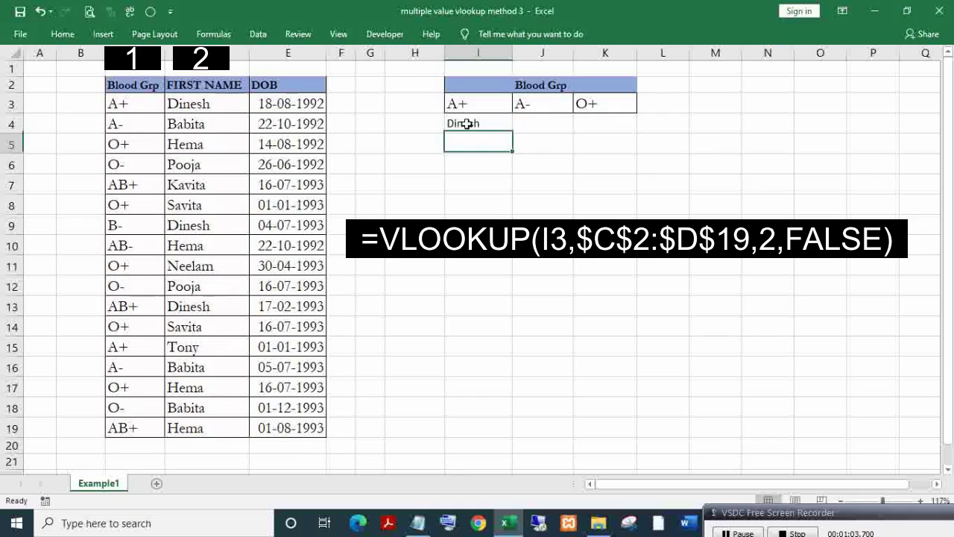
- Fill the VLOOKUP formula from I4 down to I6
left_click(469, 124)
key("shift+Down")
key("shift+Down")
key("ctrl+d")
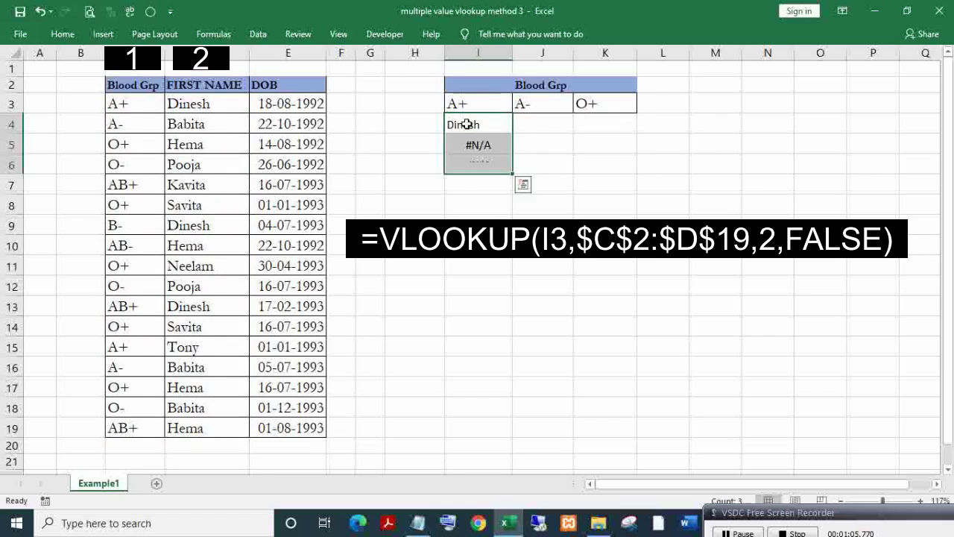
- Make the lookup value in the I4 formula an absolute reference, $I$3
left_click(468, 125)
double_click(468, 124)
key("Left")
key("Left")
key("Left")
key("Left")
key("Left")
key("Left")
key("Left")
key("Left")
key("Left")
key("Left")
key("Left")
key("Left")
key("Left")
key("Left")
key("Left")
key("Left")
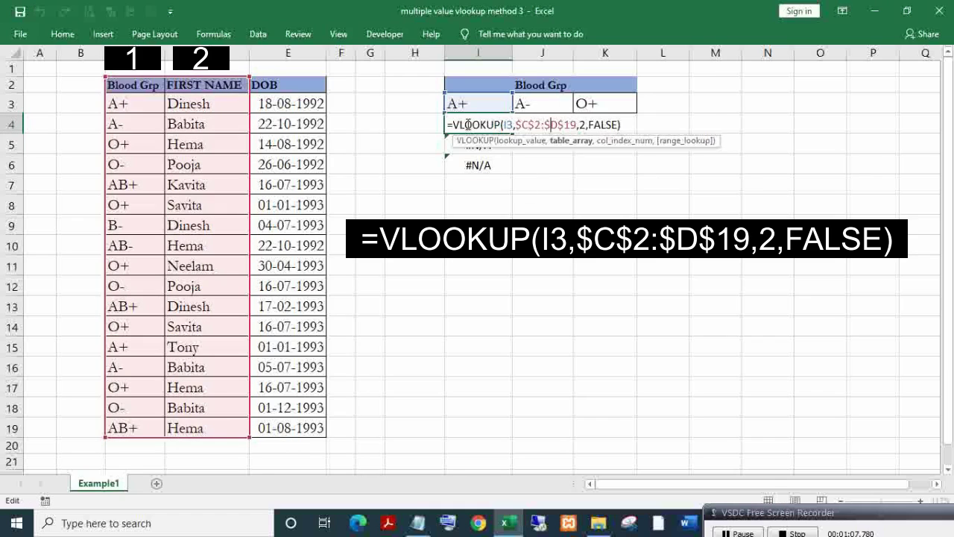
key("F4")
key("Return")
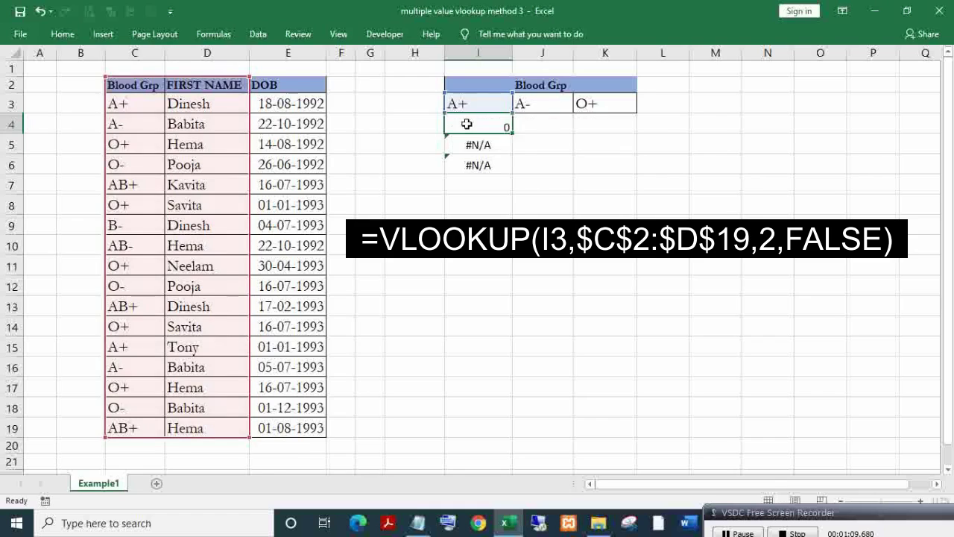
- Fill the corrected formula from I4 down to I6 and check the references in I5 and I6
left_click(467, 124)
key("shift+Down")
key("shift+Down")
key("ctrl+d")
key("Down")
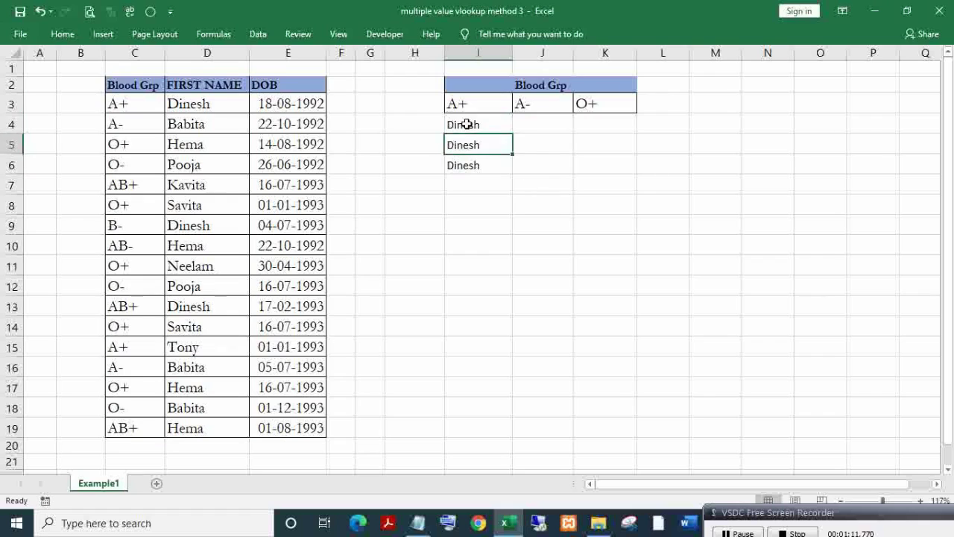
key("F2")
key("Return")
key("F2")
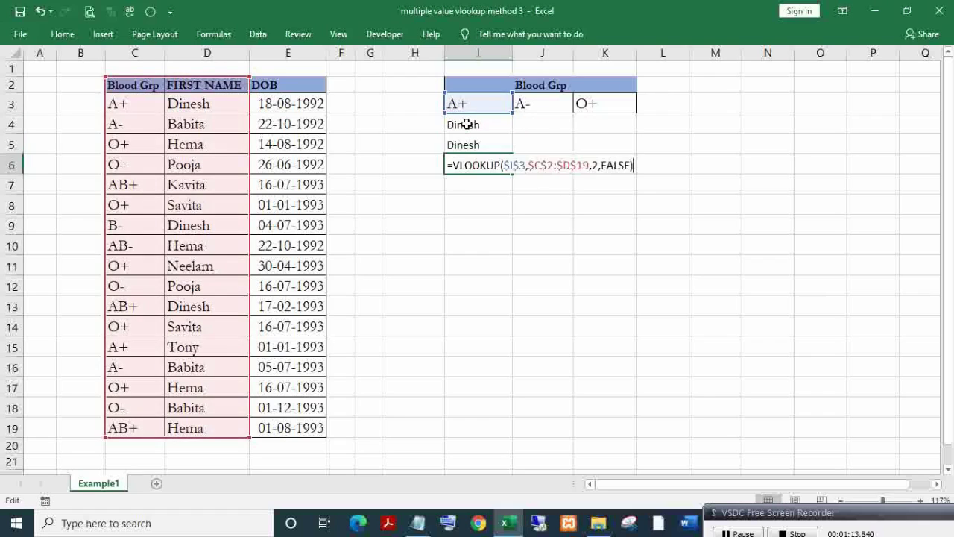
key("Return")
- Extend the VLOOKUP formula from I6 down to I8
key("Up")
key("shift+Down")
key("shift+Down")
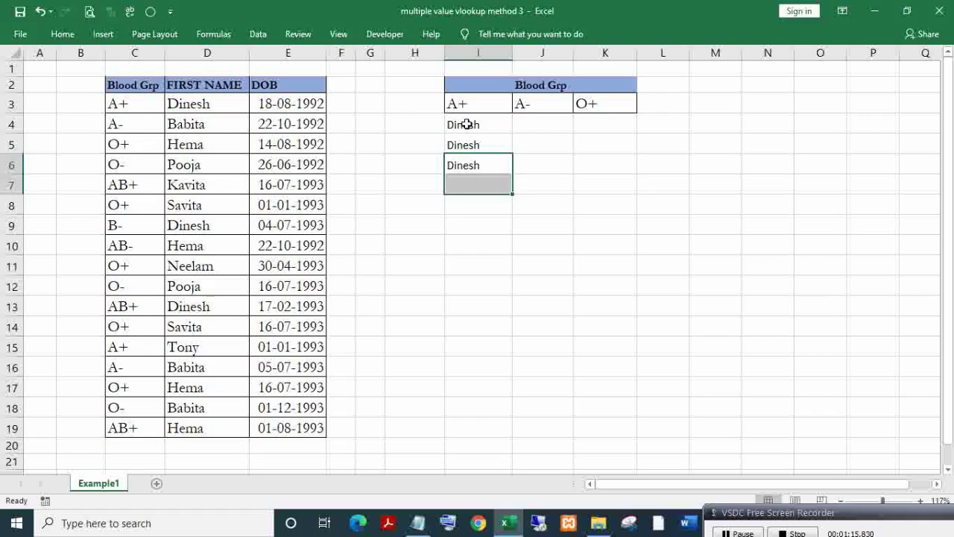
key("ctrl+d")
key("Up")
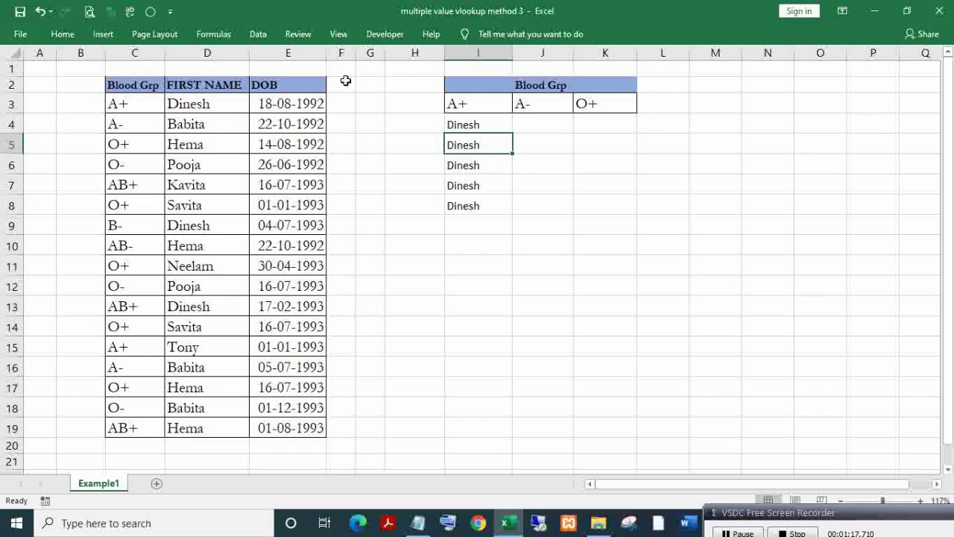
- Compare the A+ rows 3 and 15 of the source table with the names returned in column I
left_click_drag(122, 103, 178, 104)
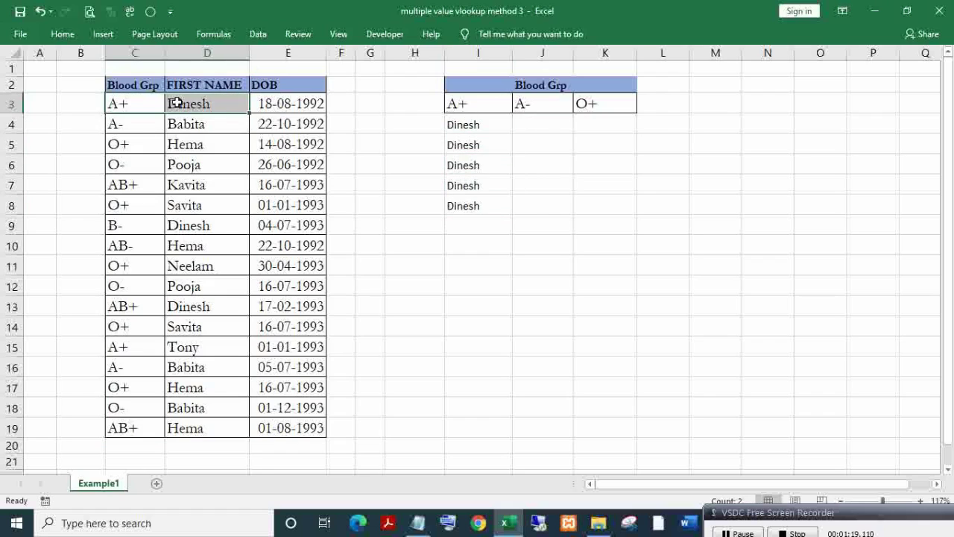
left_click(450, 123)
left_click(132, 105)
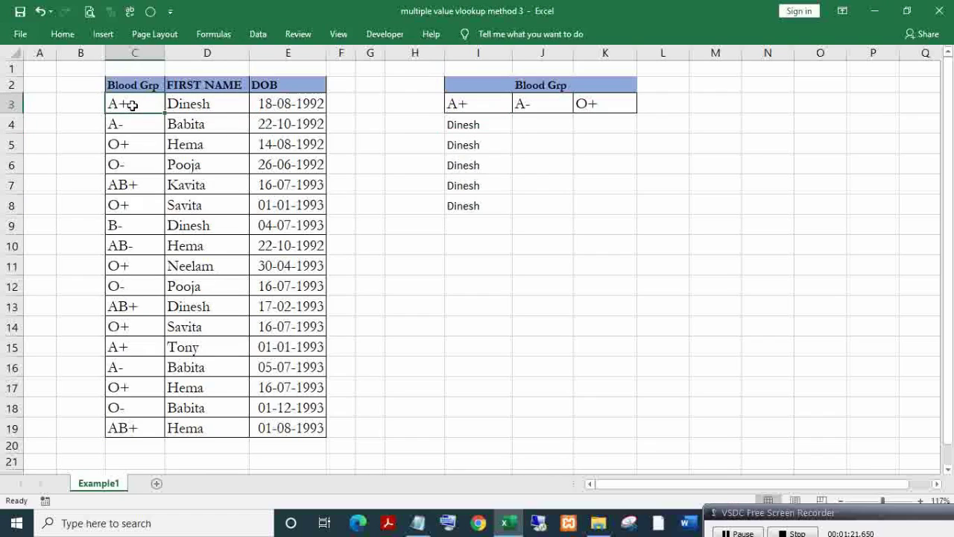
left_click_drag(135, 104, 179, 103)
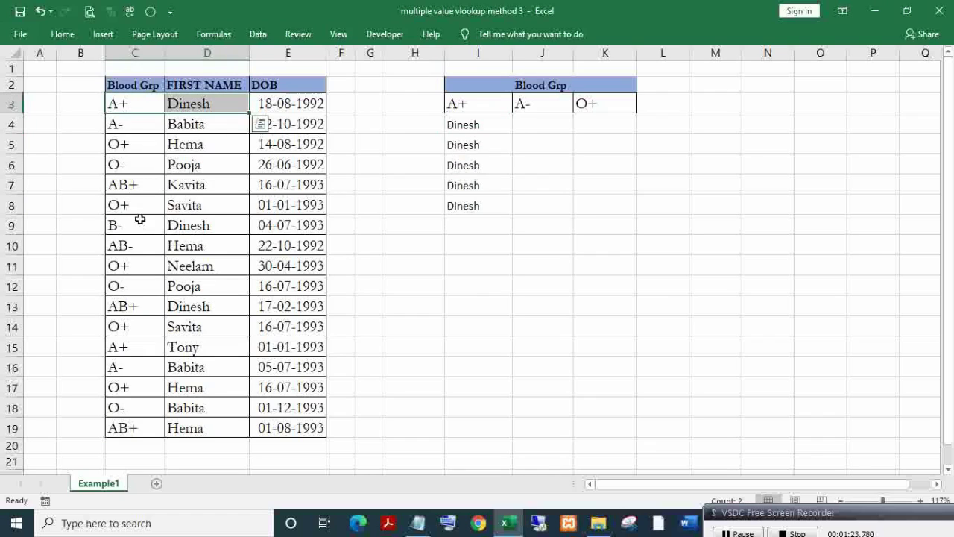
left_click_drag(131, 347, 187, 347)
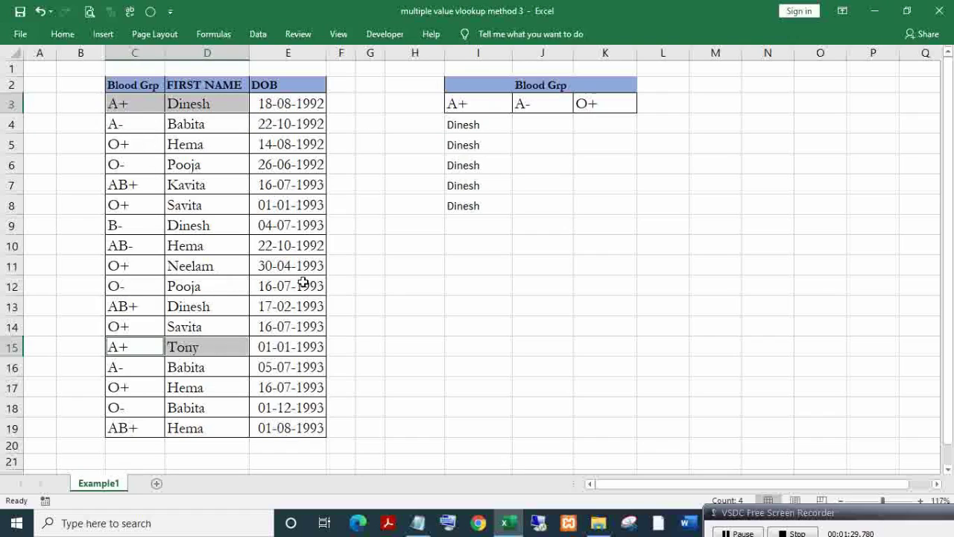
- Clear the lookup results from cells I4:I8
left_click(464, 124)
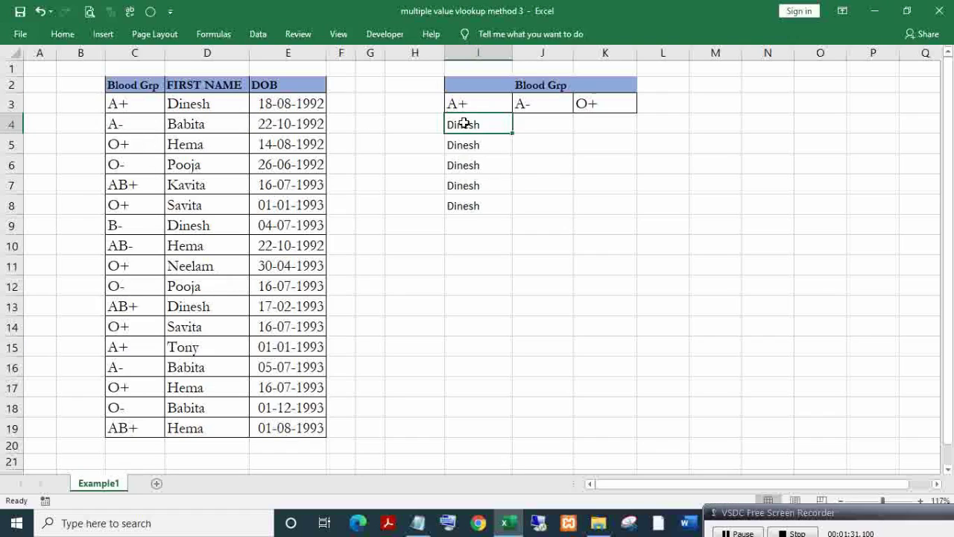
left_click(477, 206)
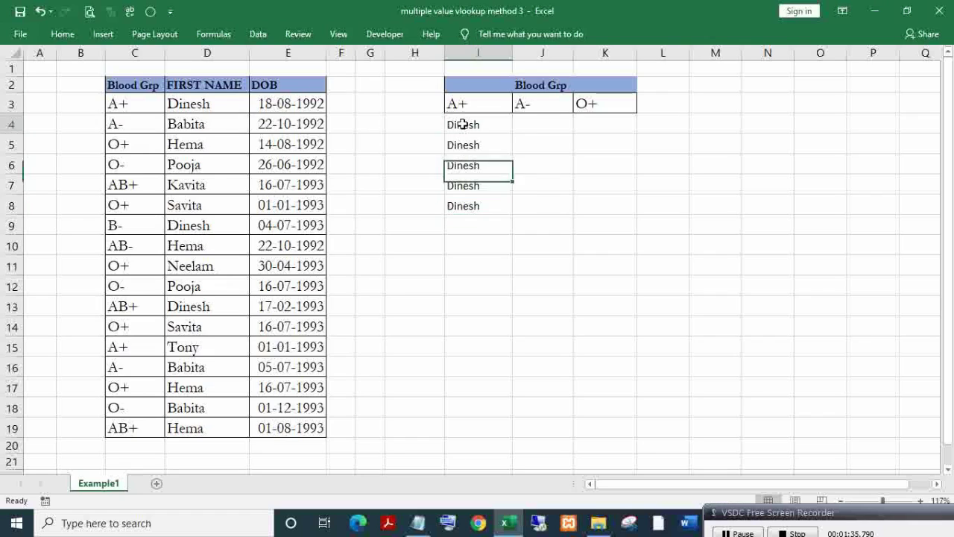
left_click_drag(463, 125, 473, 207)
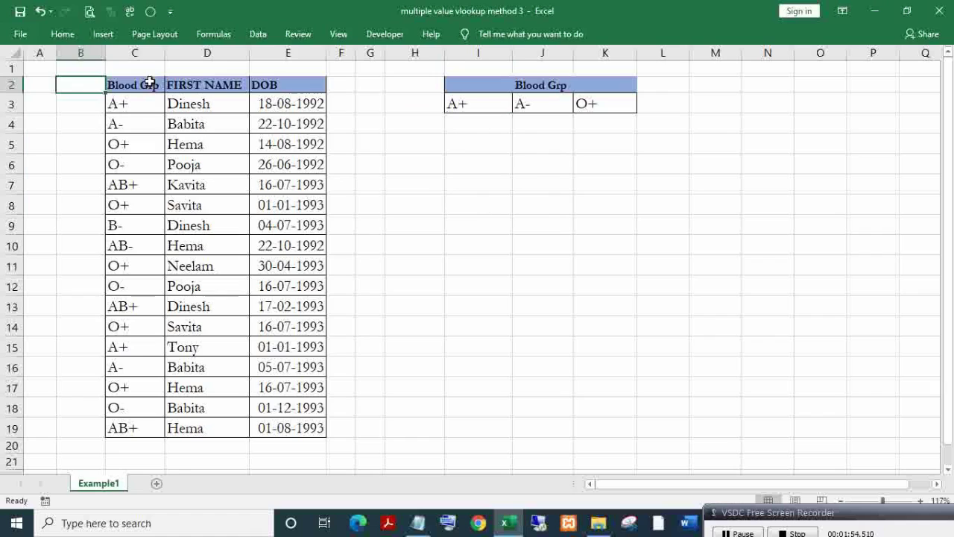
- Examine the source table's headers and data in C2:E19, the result area from I4, and the empty column B
left_click_drag(150, 84, 284, 86)
left_click(138, 46)
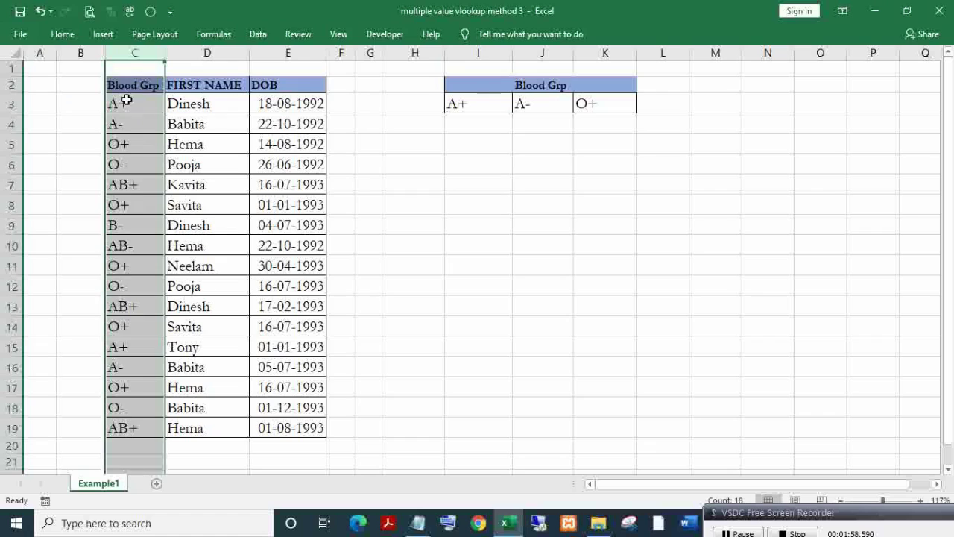
left_click(478, 123)
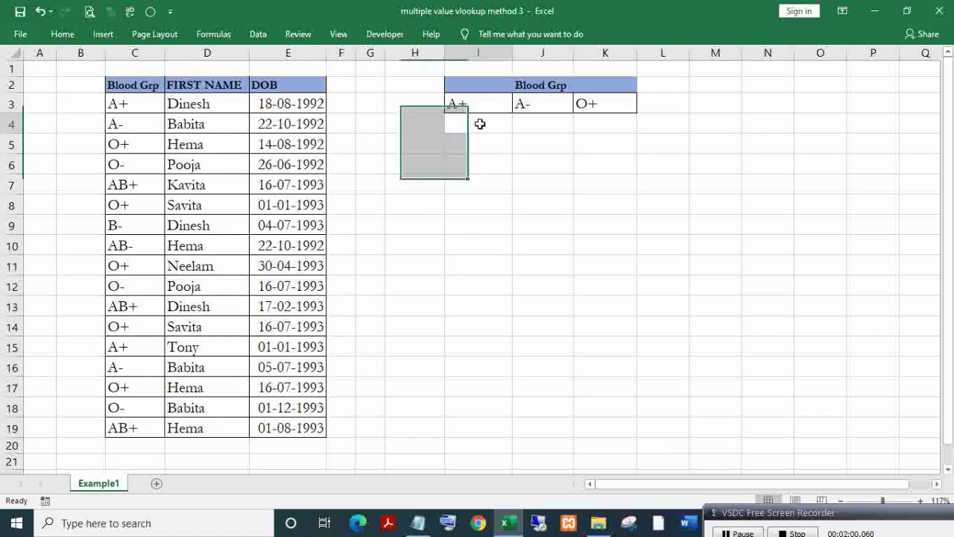
left_click(533, 90)
left_click(486, 124)
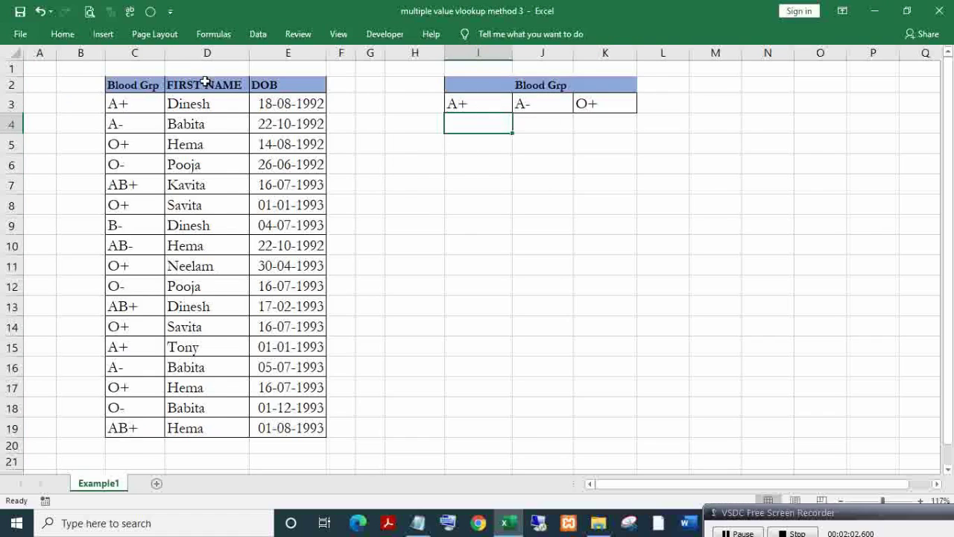
left_click(84, 88)
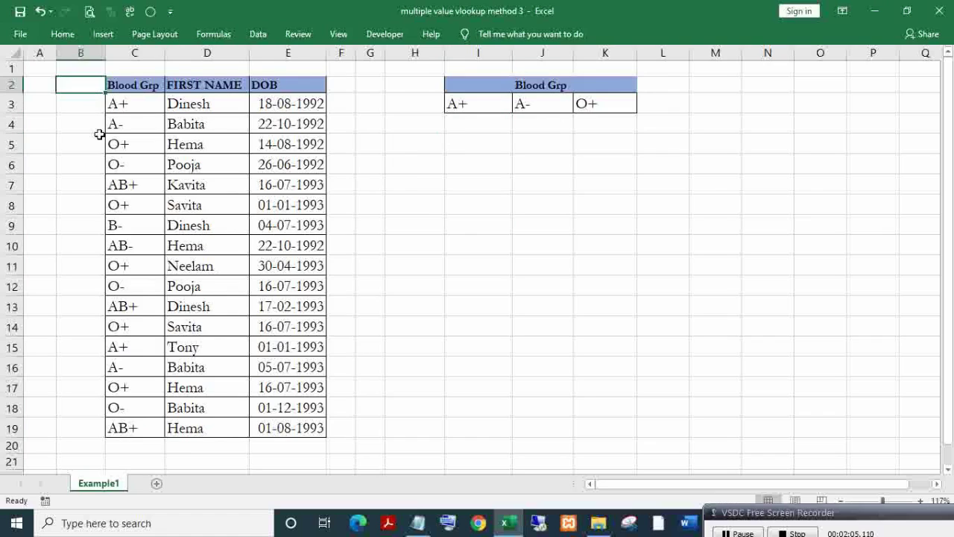
left_click(134, 85)
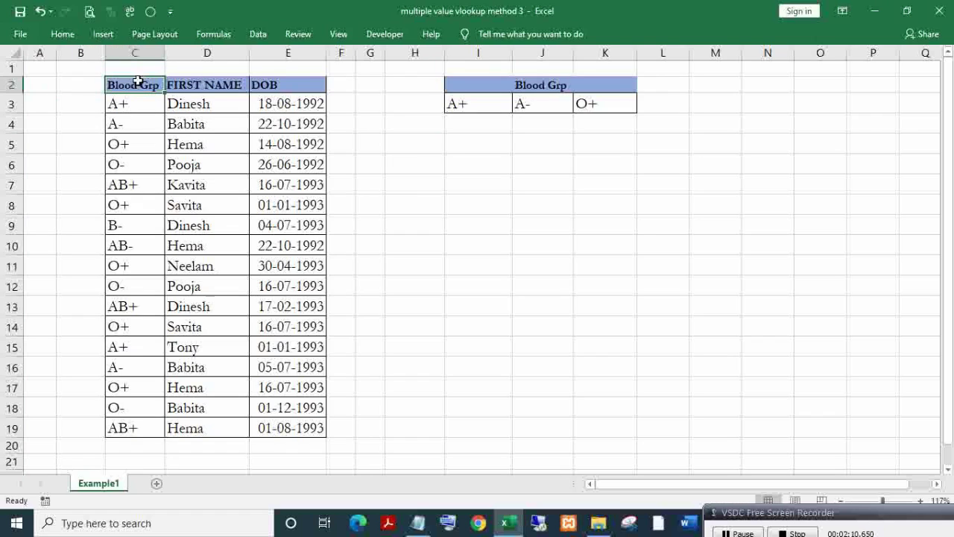
left_click_drag(128, 85, 292, 433)
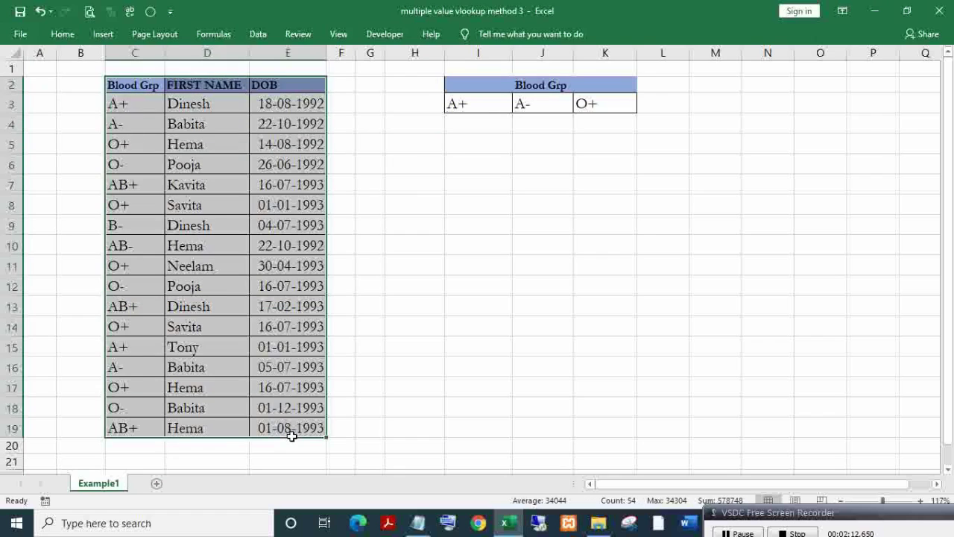
left_click(88, 50)
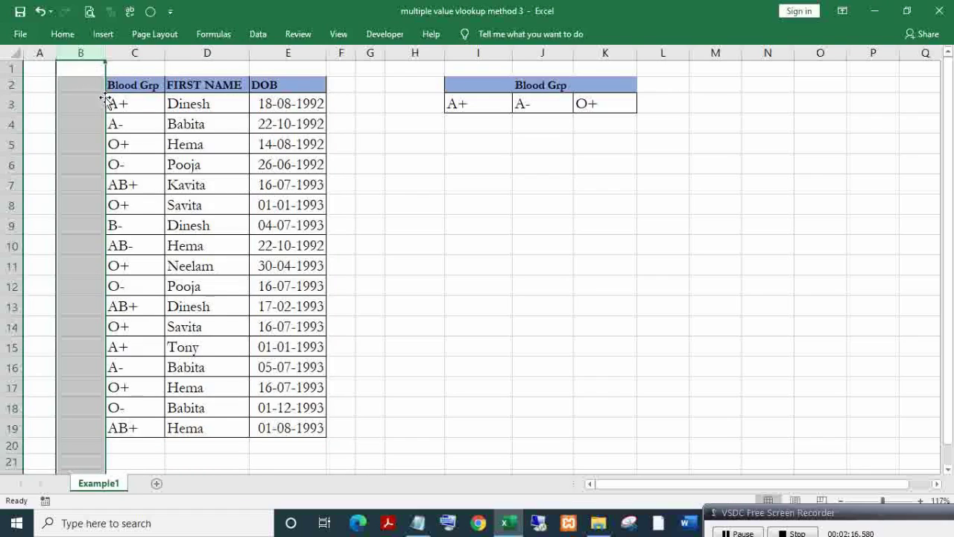
left_click(123, 85)
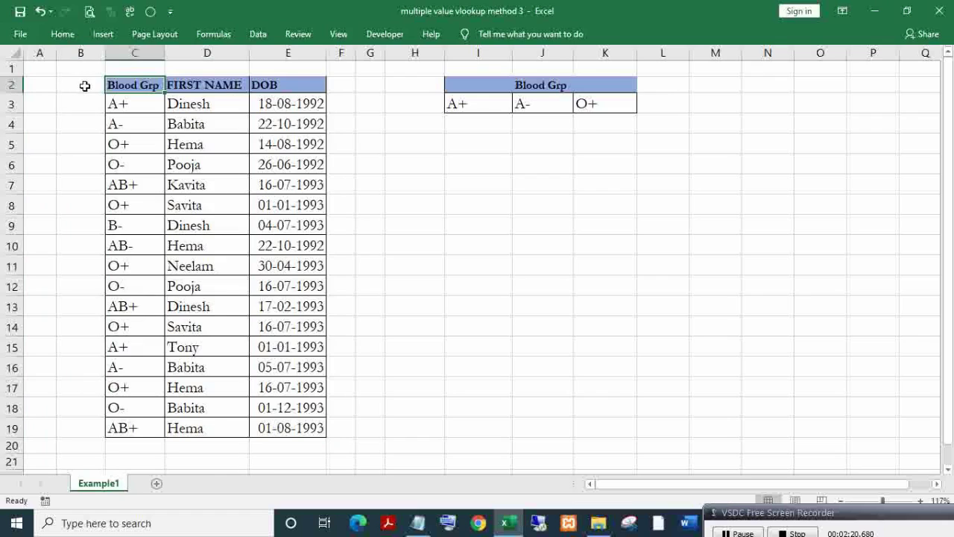
left_click(80, 53)
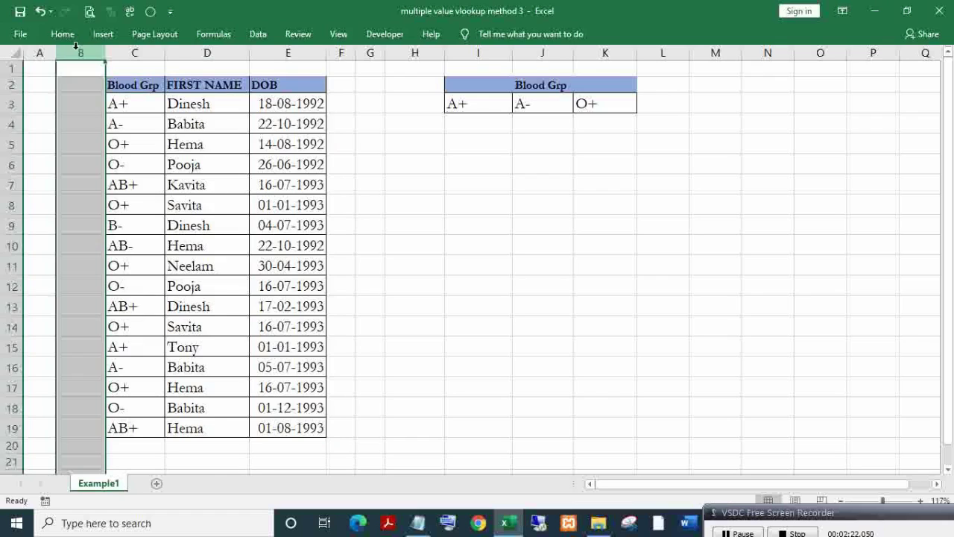
left_click(139, 87)
left_click_drag(92, 85, 335, 191)
- Enter the header RUN CNT in cell B2, beside the Blood Grp header
left_click(89, 82)
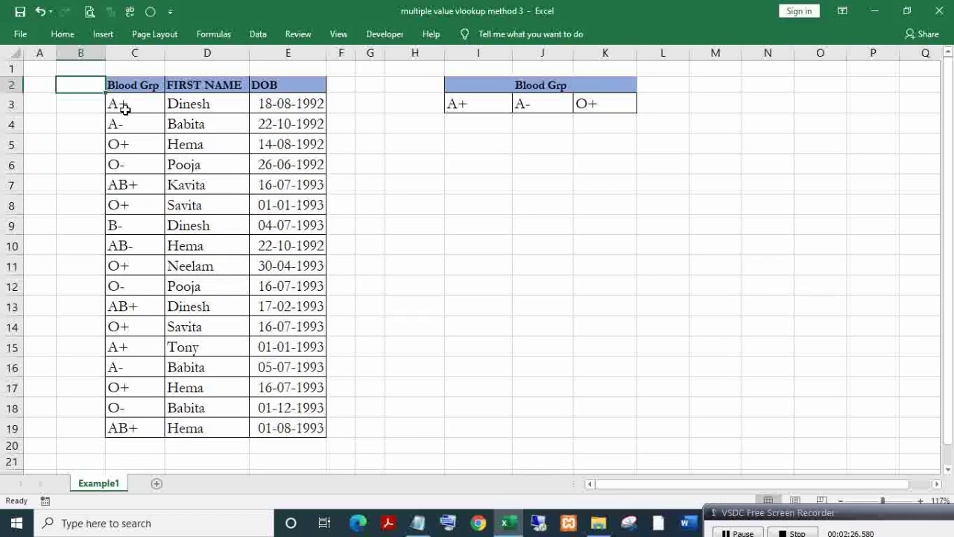
type("I")
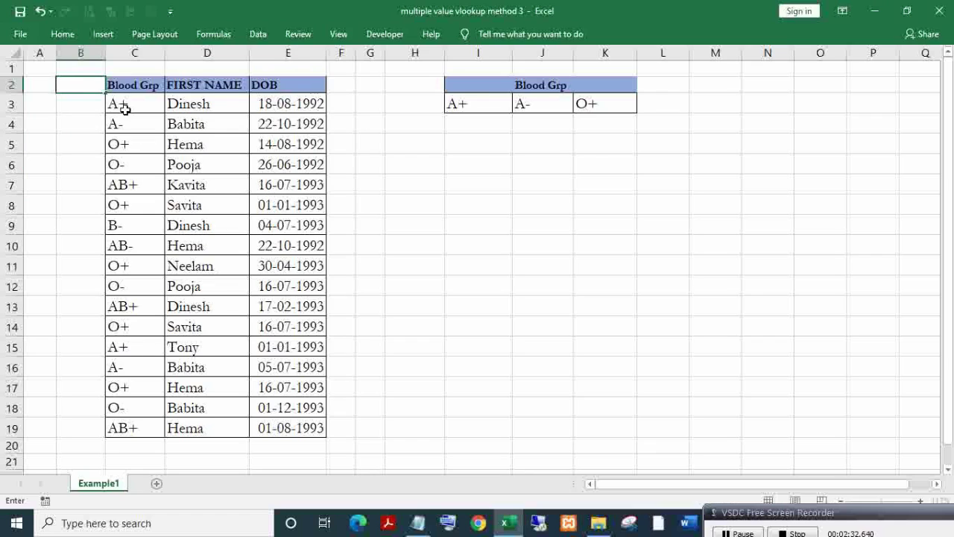
type("UN CNT")
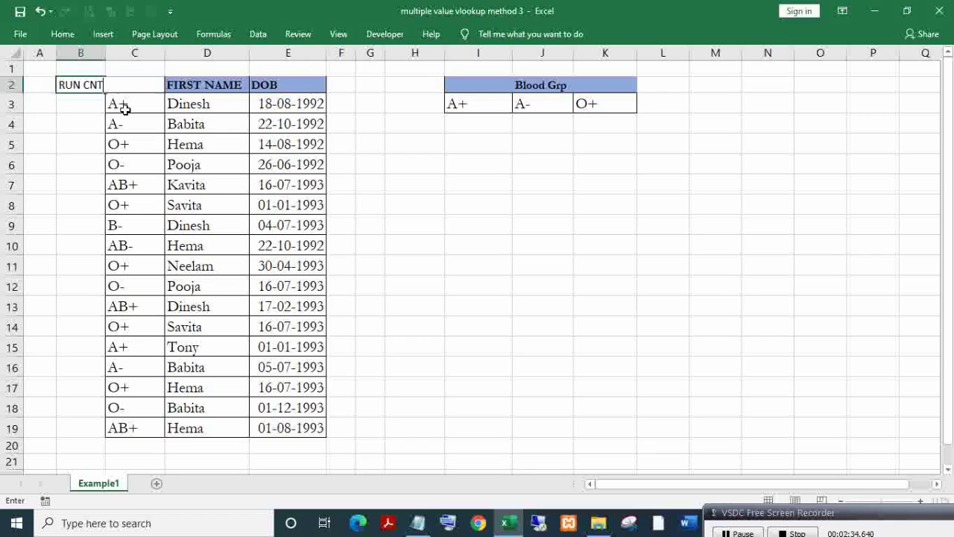
key("Return")
key("Right")
key("Up")
key("Left")
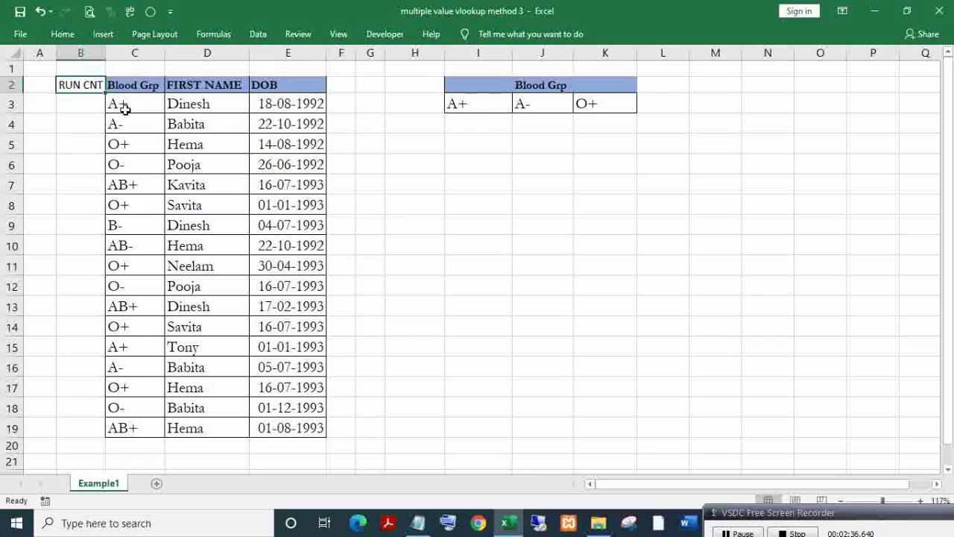
key("Down")
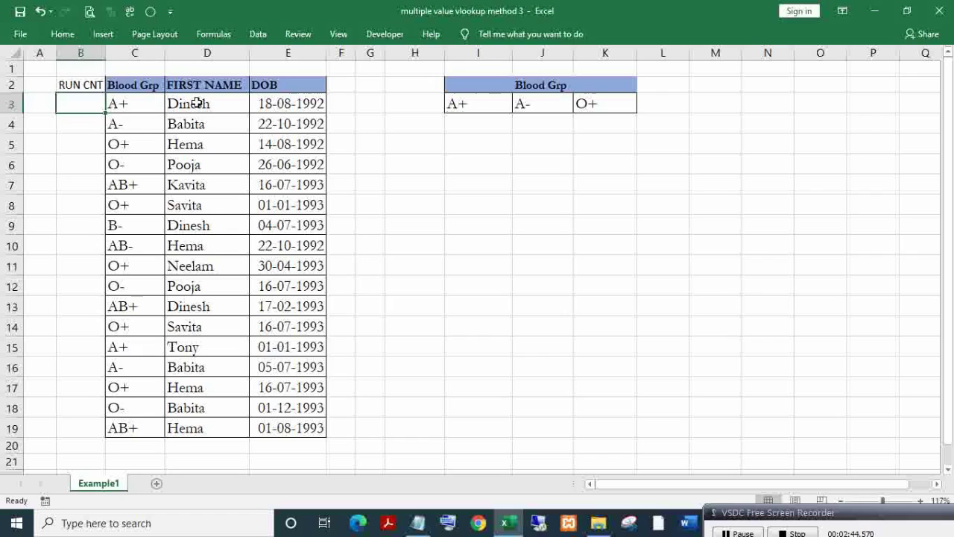
left_click(132, 53)
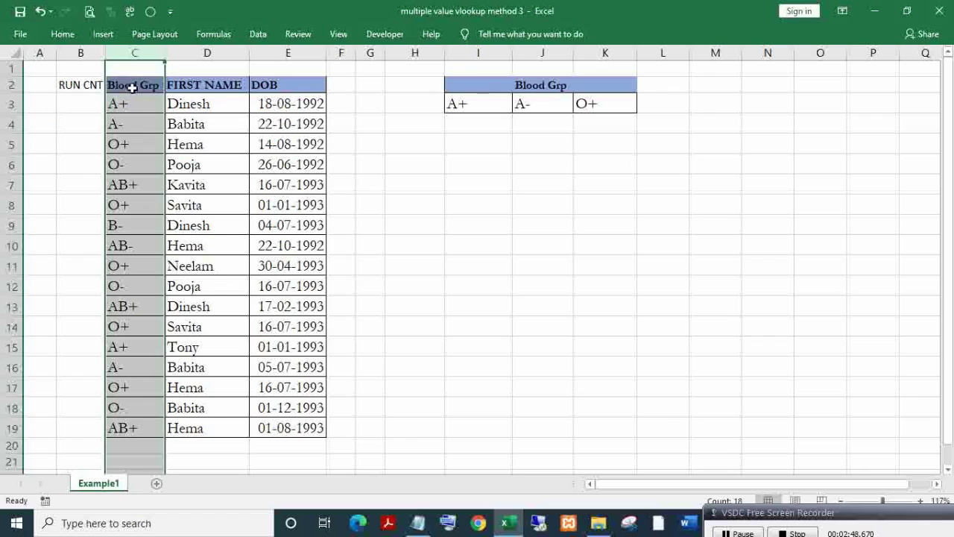
left_click(132, 86)
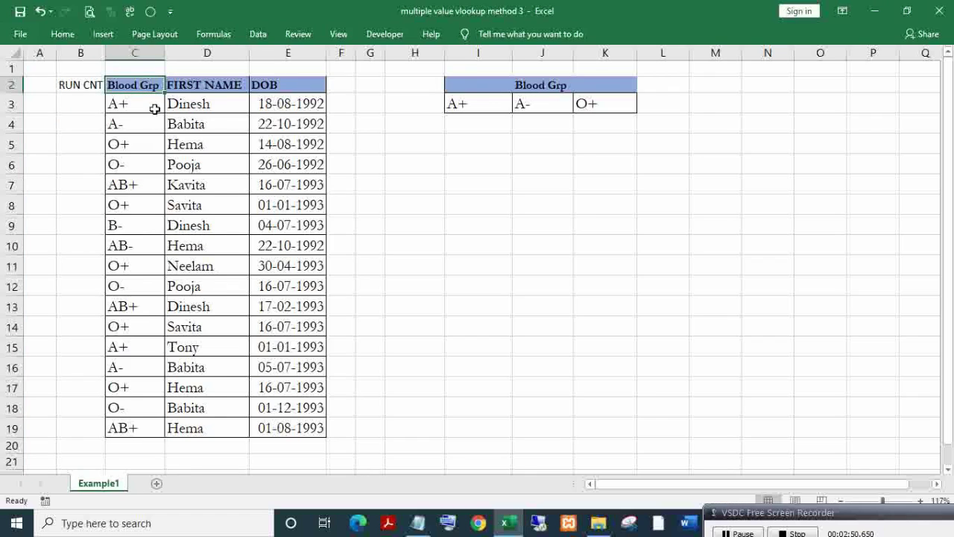
left_click(88, 101)
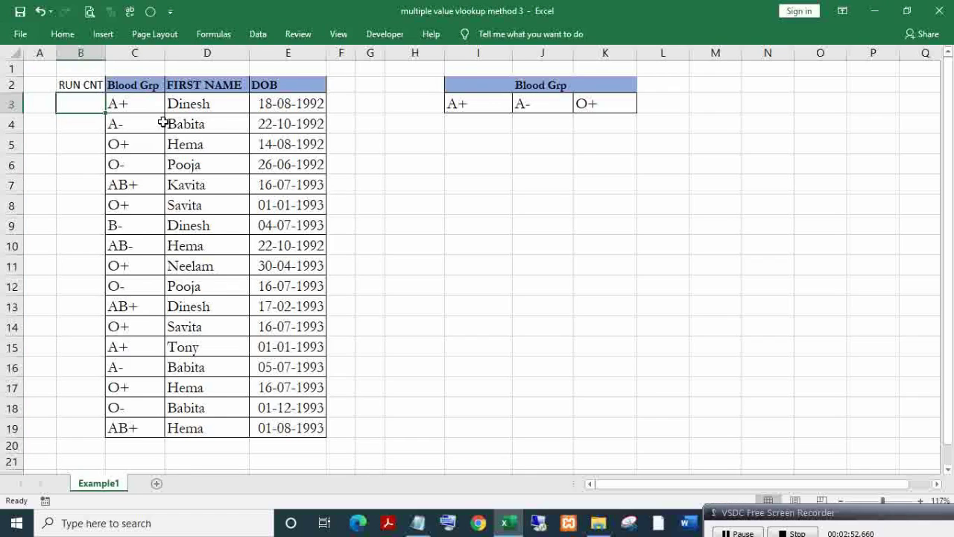
key("Up")
key("ctrl+space")
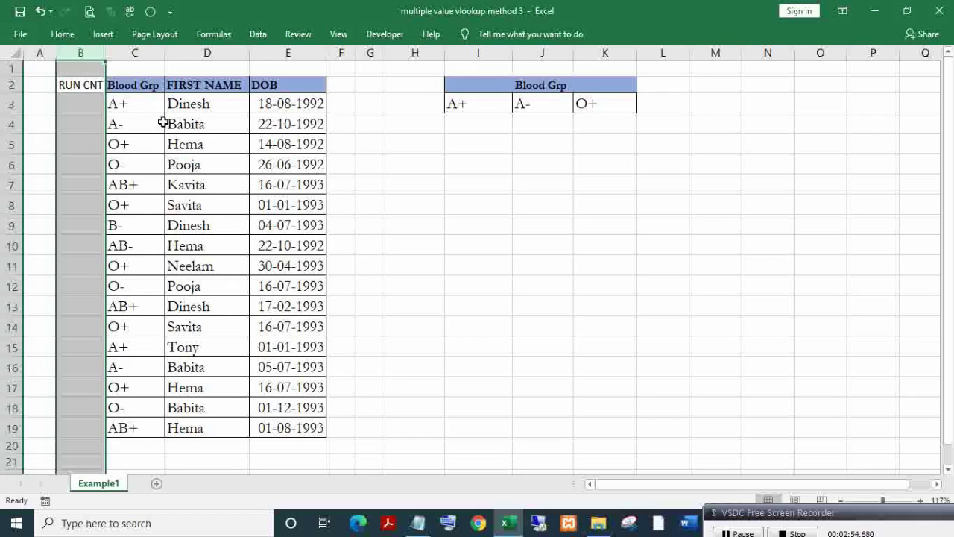
key("Down")
type("=")
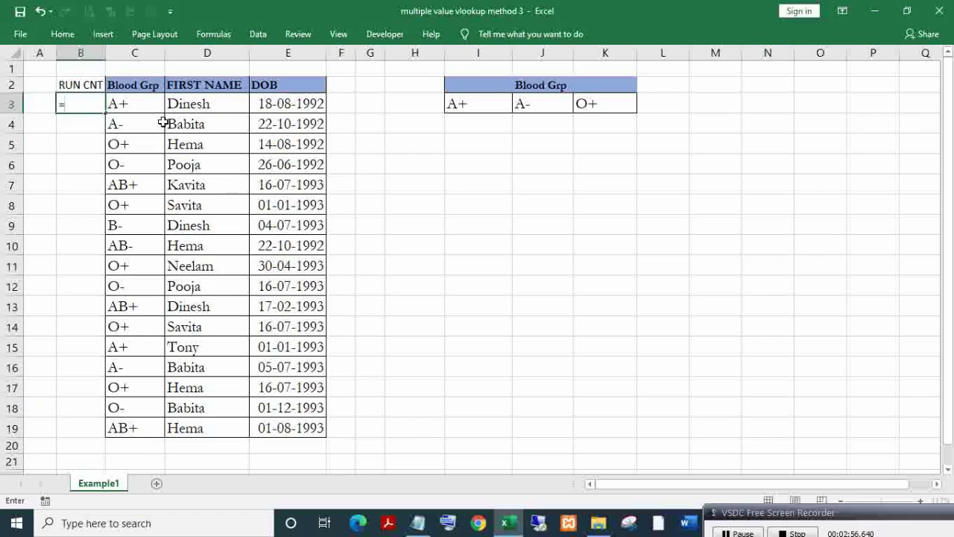
key("Escape")
key("Up")
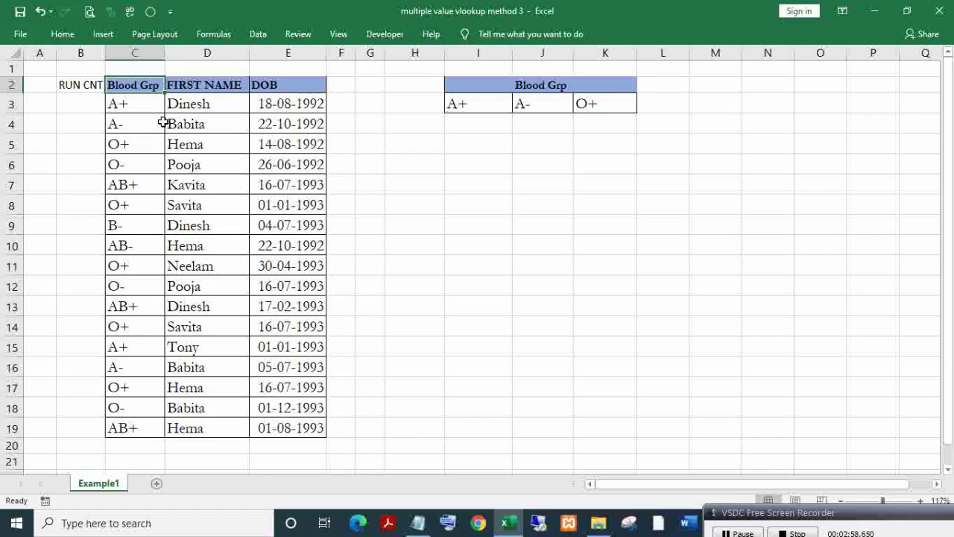
- Enter the running-count formula =COUNTIF($C$3:C3,C3) in cell B3, anchoring only the start of the range
key("Down")
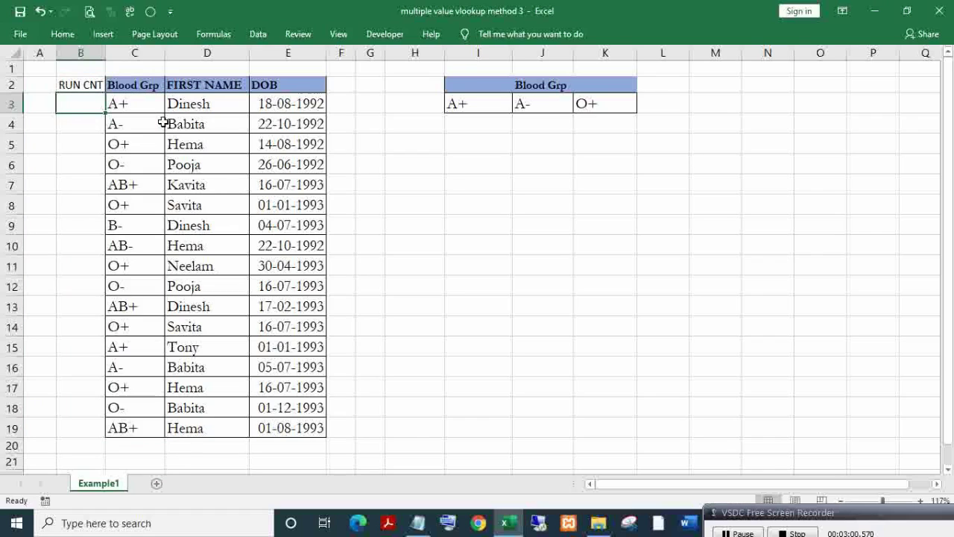
type("=COUN")
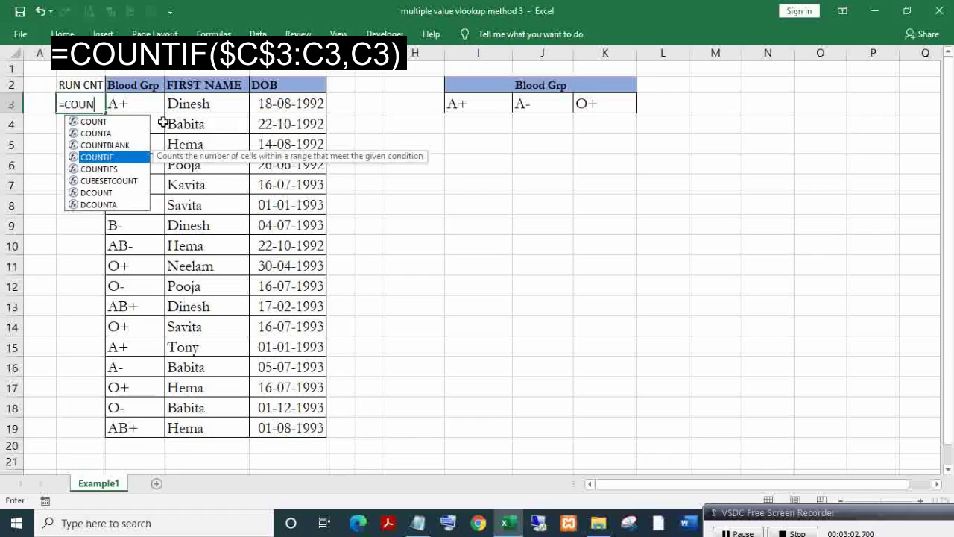
key("Tab")
key("Right")
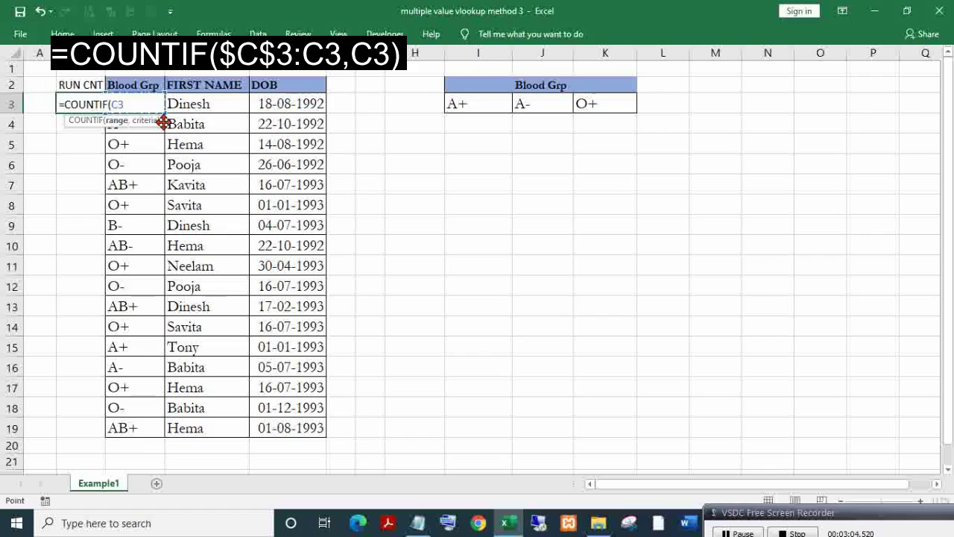
key("F8")
type(",")
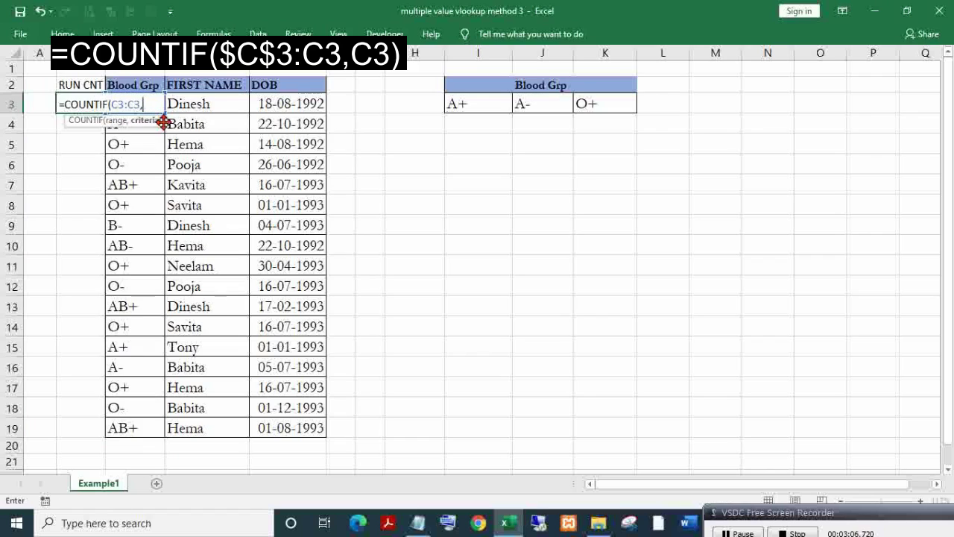
key("Right")
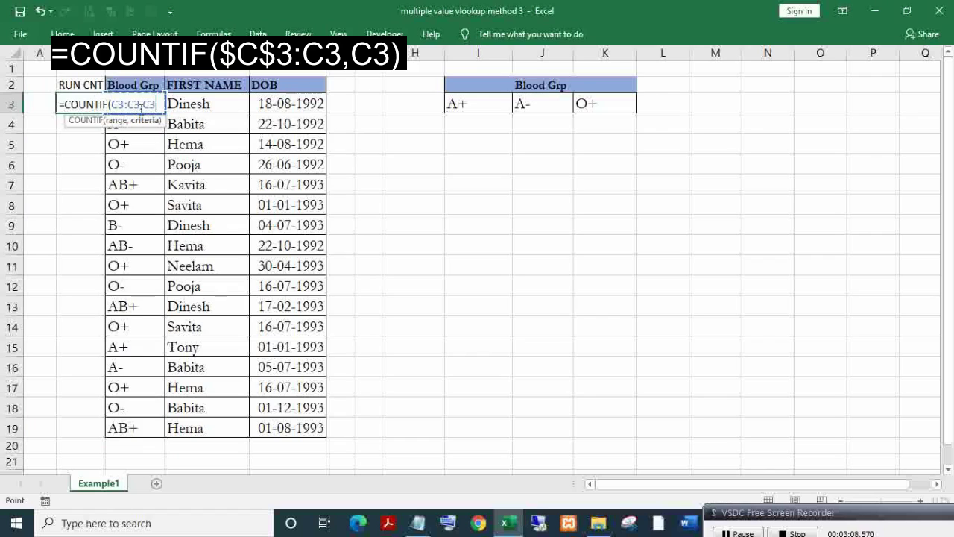
left_click(120, 105)
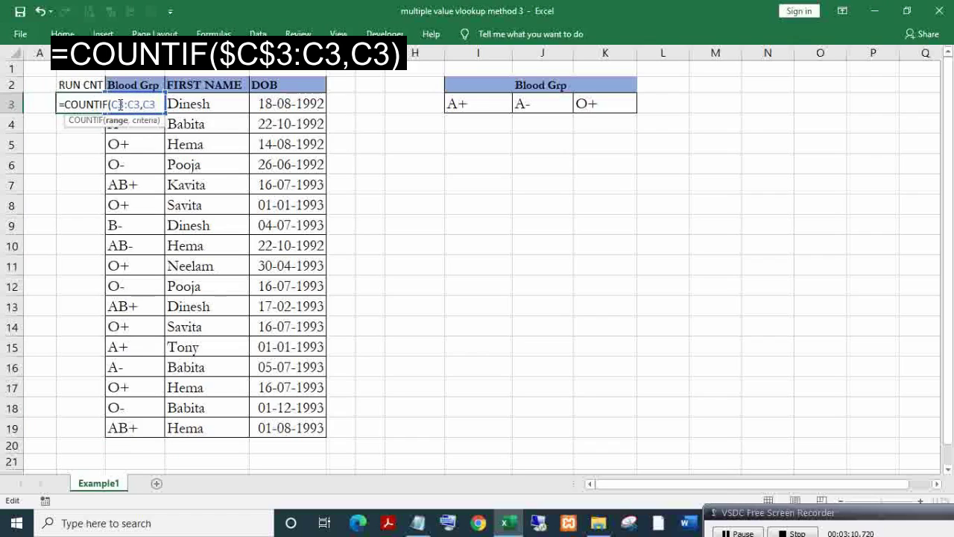
key("F4")
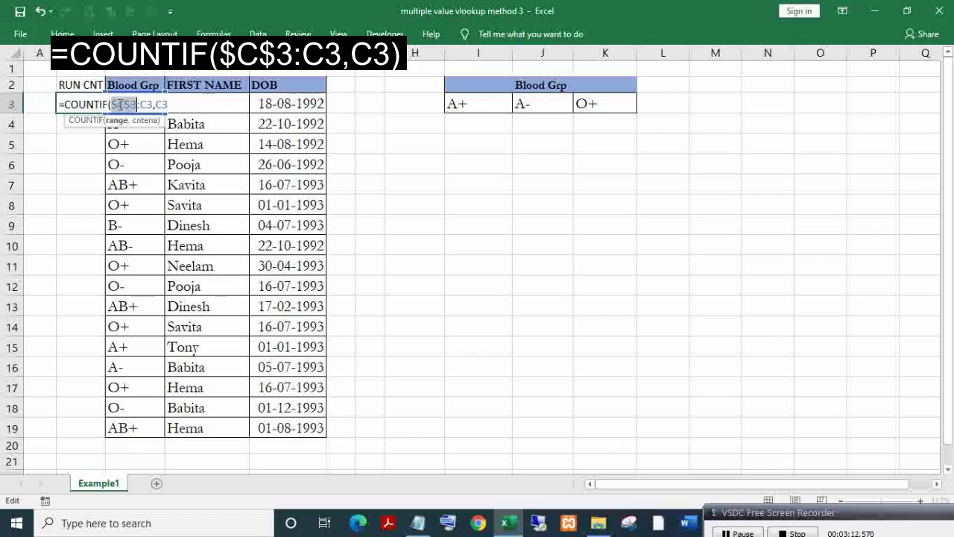
key("Return")
key("Up")
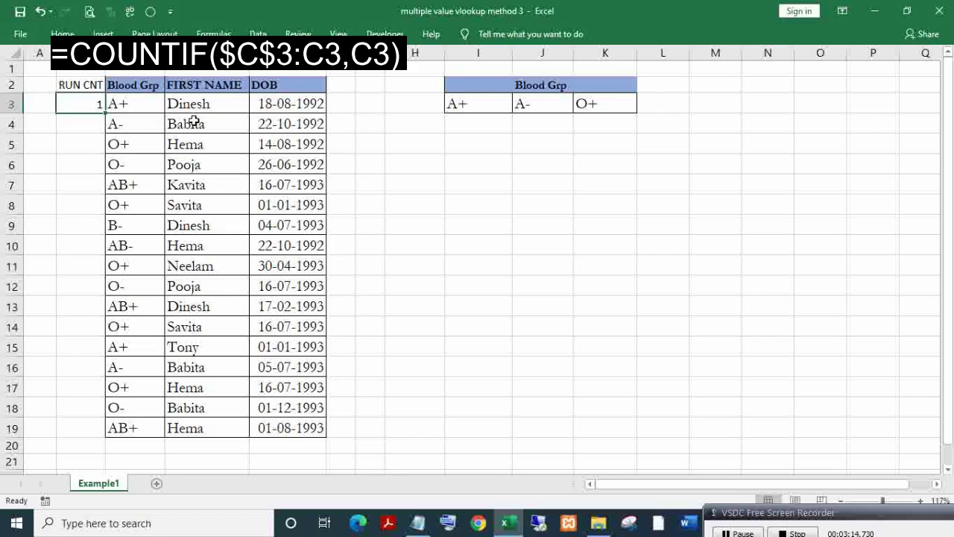
- Fill the COUNTIF formula from B3 down to B19, the last row of the table
key("Right")
key("ctrl+Down")
key("Left")
key("ctrl+shift+Up")
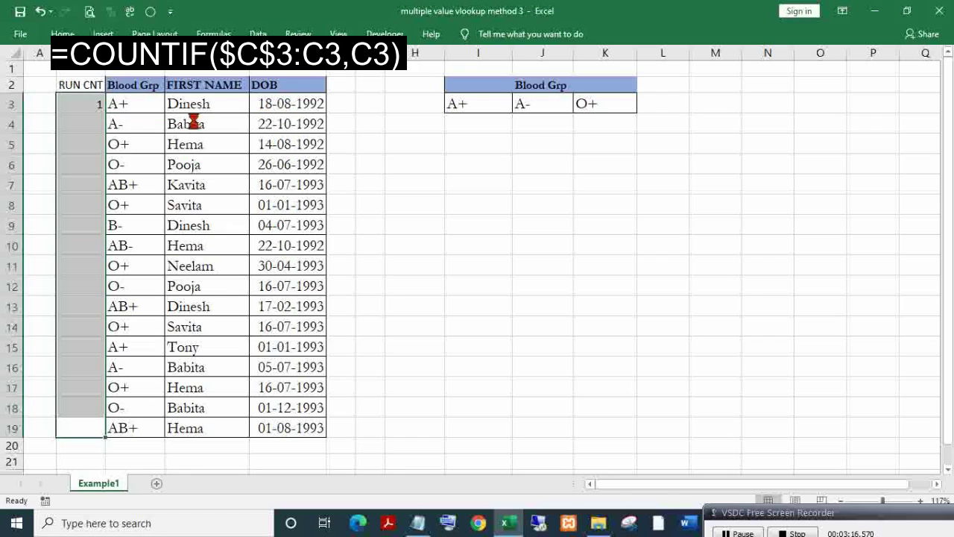
key("ctrl+d")
- Examine the filled running counts in column B and inspect the COUNTIF formula in B4
key("Up")
key("Up")
key("Up")
key("Up")
key("Up")
key("Up")
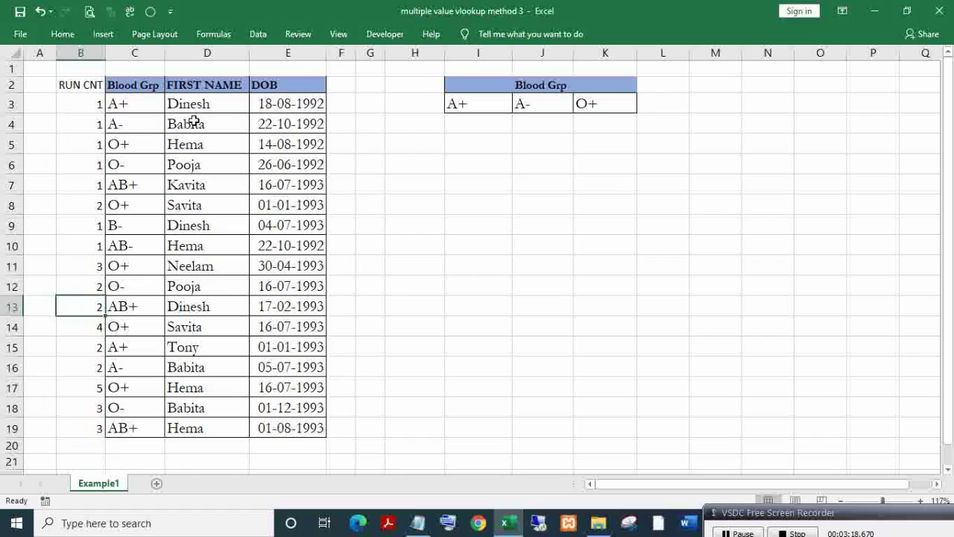
key("Up")
key("Up")
key("Up")
key("Up")
key("Up")
key("Up")
key("Up")
key("Up")
key("Up")
key("Up")
key("Down")
key("F2")
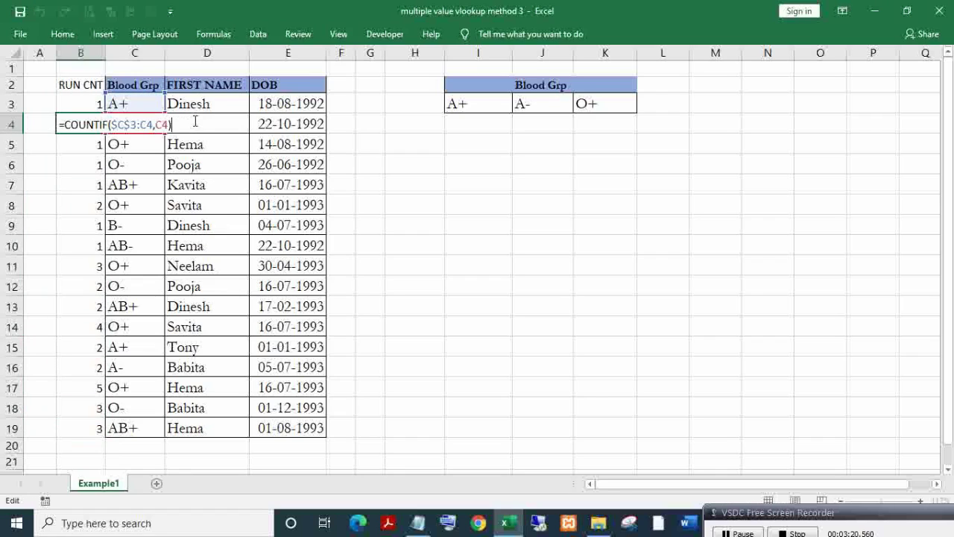
key("Escape")
key("Down")
key("Up")
key("Up")
key("Right")
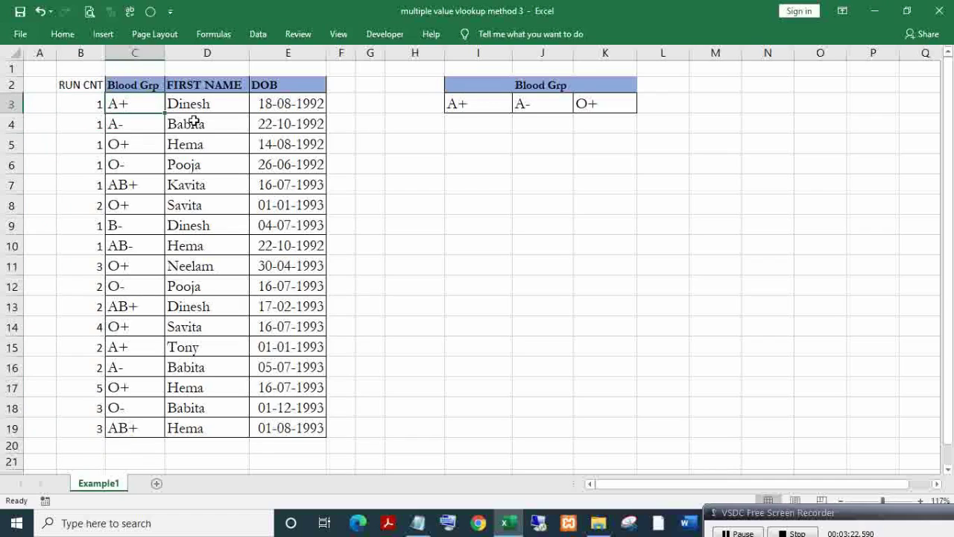
- Compare the running counts of the A+ rows 3 and 15 and of the O+ rows 5, 8, 11, 14 and 17
left_click_drag(141, 103, 94, 103)
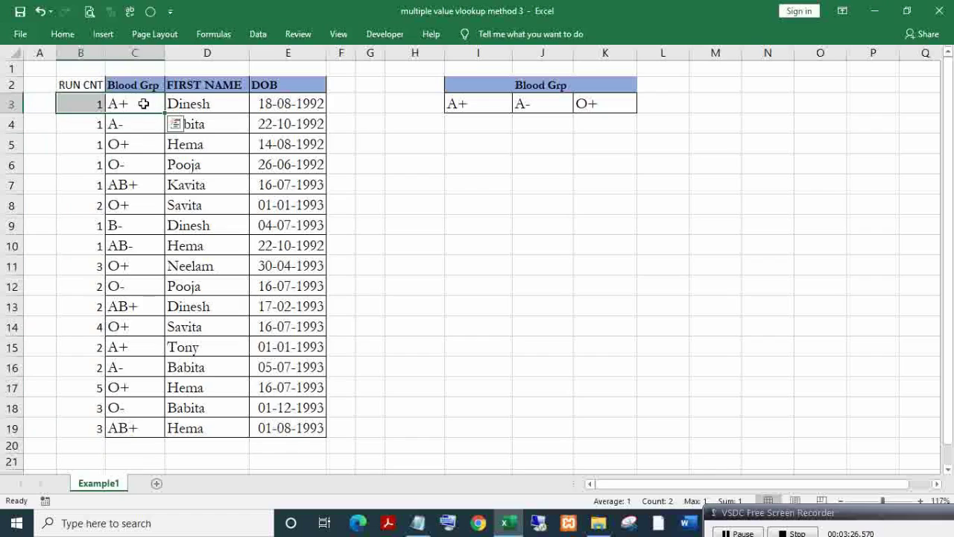
left_click_drag(127, 348, 102, 347, "ctrl")
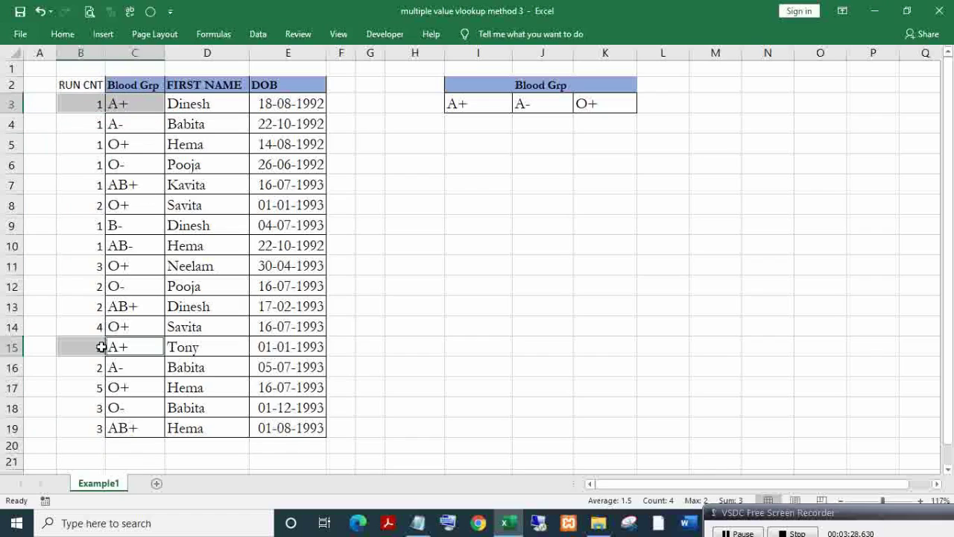
left_click(119, 144)
left_click(101, 144, "shift")
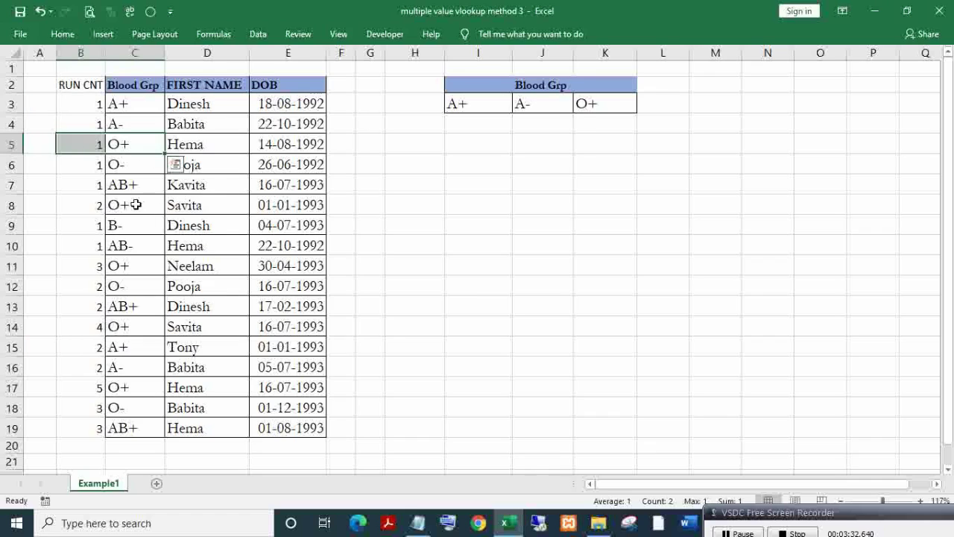
left_click(105, 205, "ctrl")
left_click_drag(104, 205, 100, 205, "ctrl")
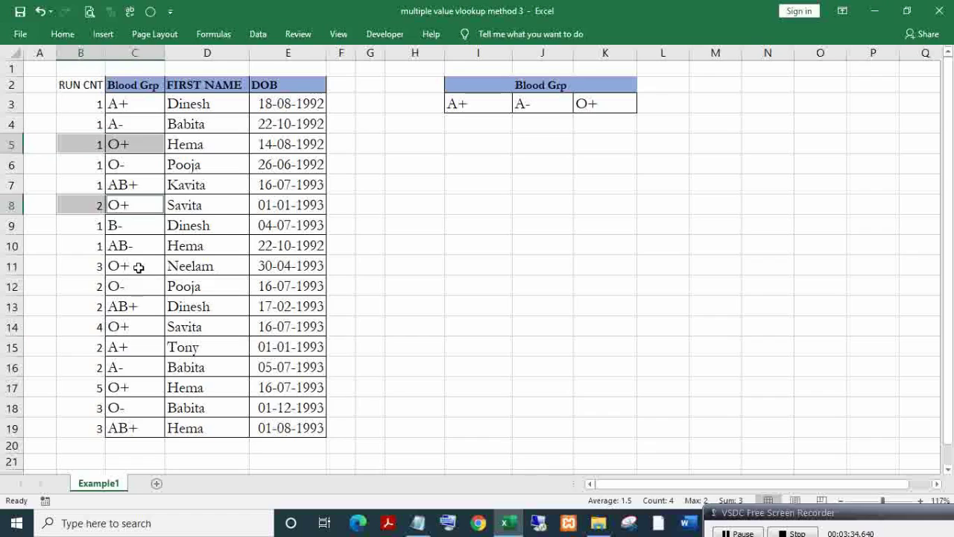
left_click_drag(139, 267, 97, 267, "ctrl")
left_click_drag(138, 328, 101, 326, "ctrl")
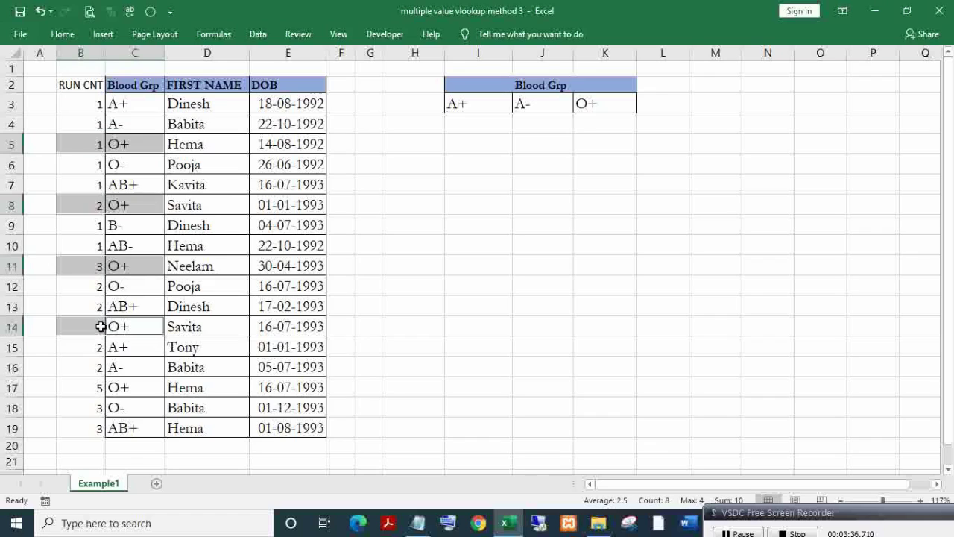
left_click_drag(140, 387, 99, 386, "ctrl")
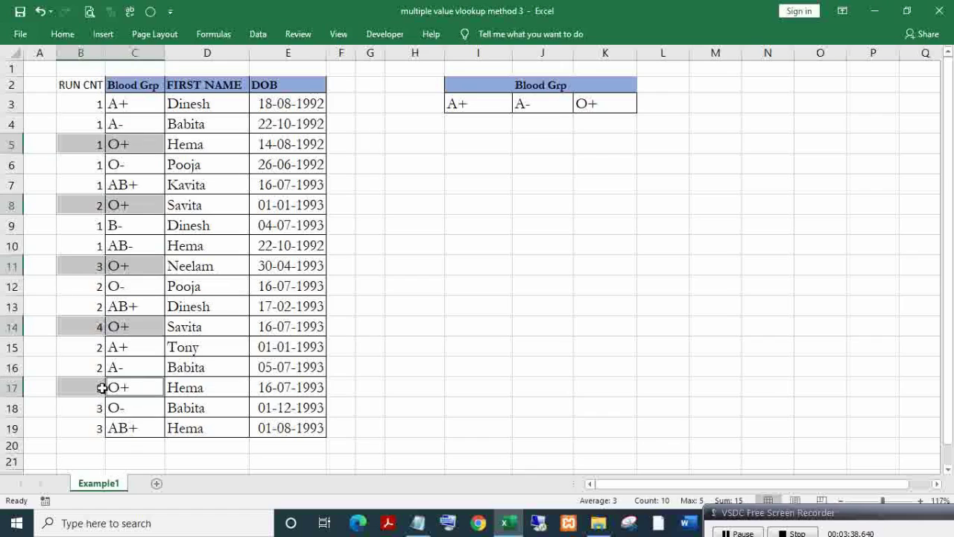
- Inspect the COUNTIF formula in cell B3 without changing it
left_click(90, 104)
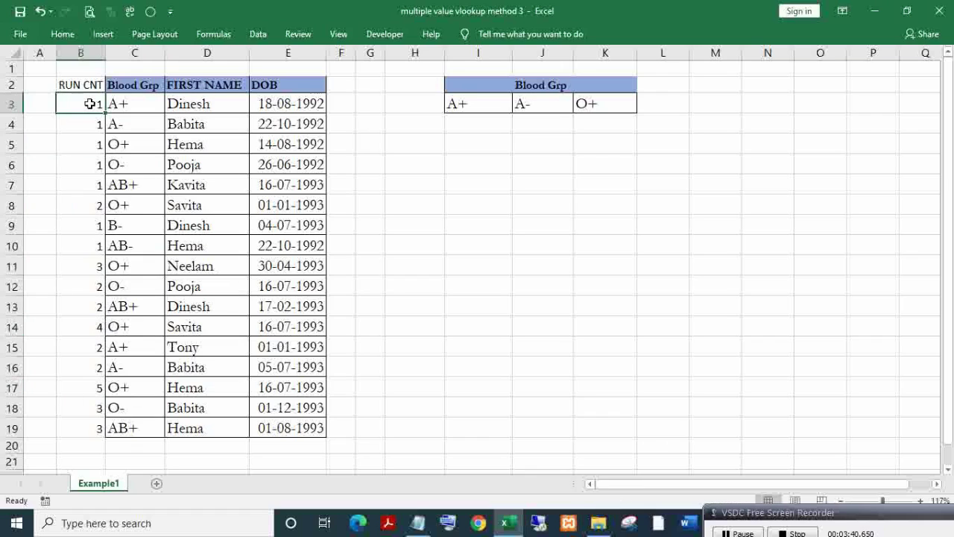
double_click(88, 103)
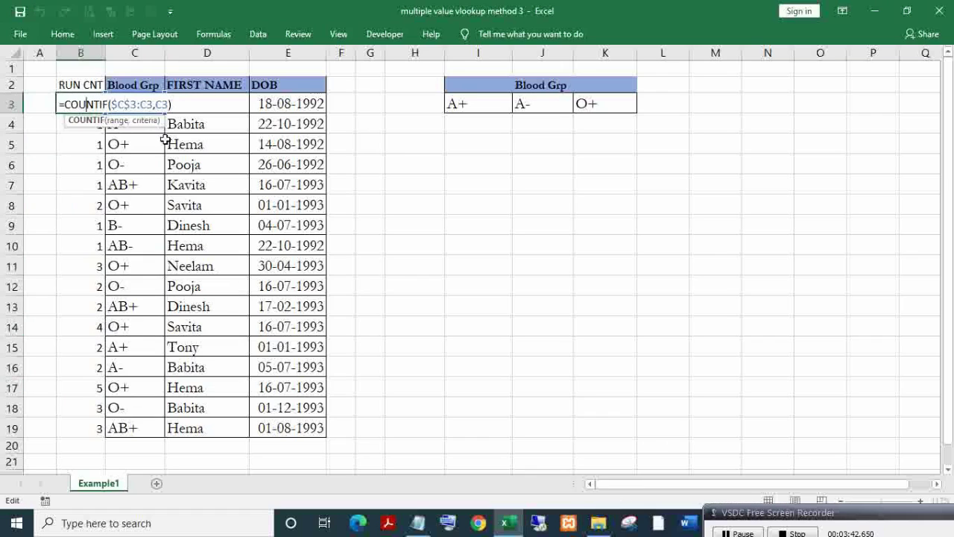
key("Escape")
- Add the column header CON in cell A2, next to the RUN CNT header
key("Up")
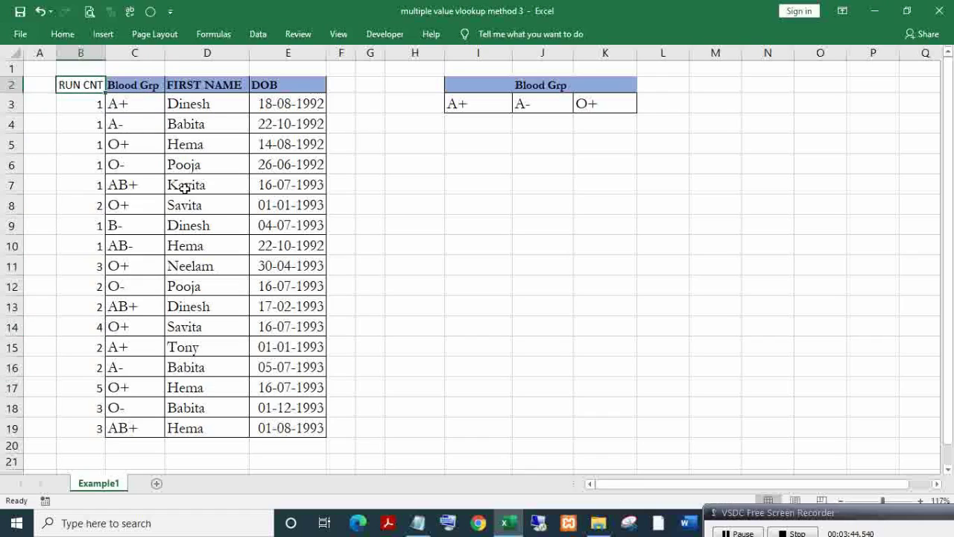
key("Left")
type("CON")
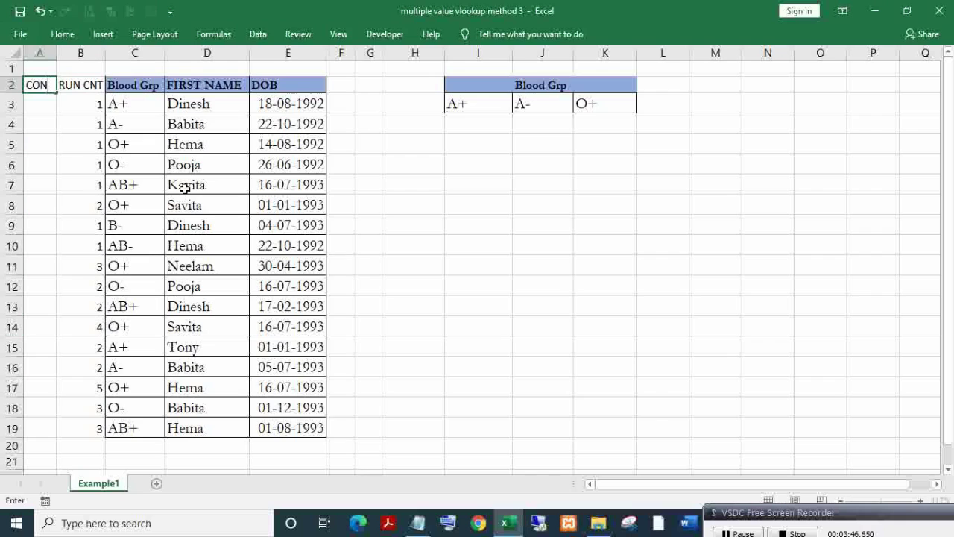
key("Return")
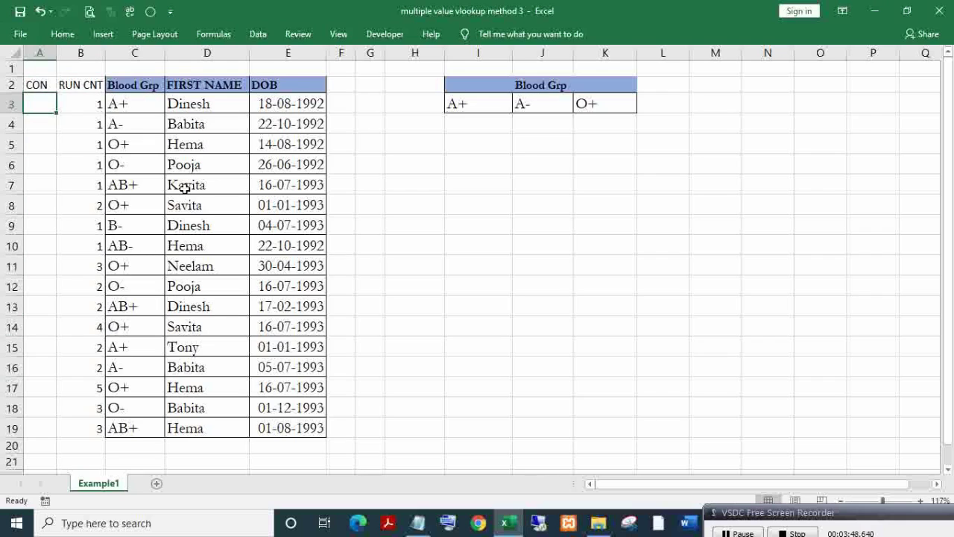
- Enter =CONCATENATE(C3,B3) in cell A3 to join the blood group with its running count
type("=CON")
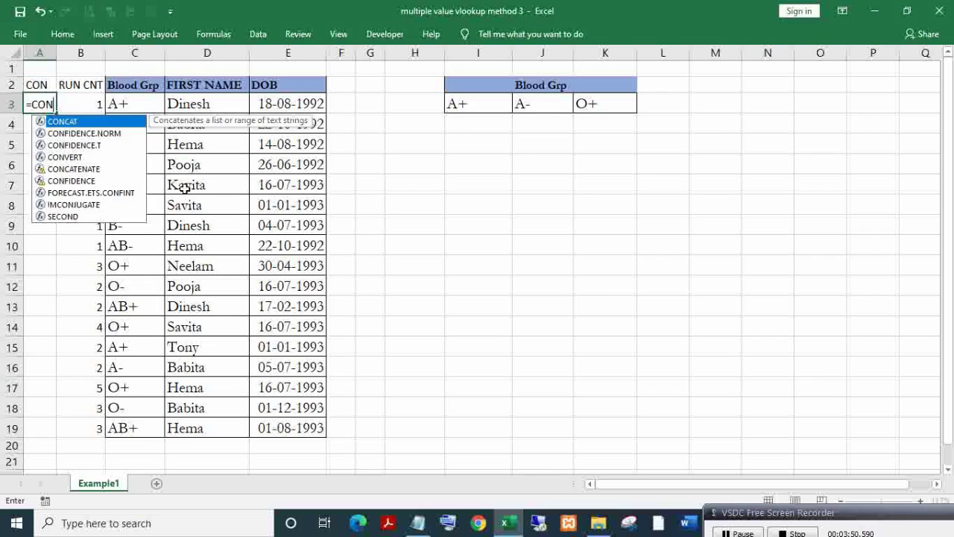
key("Down")
key("Down")
key("Down")
key("Down")
key("Tab")
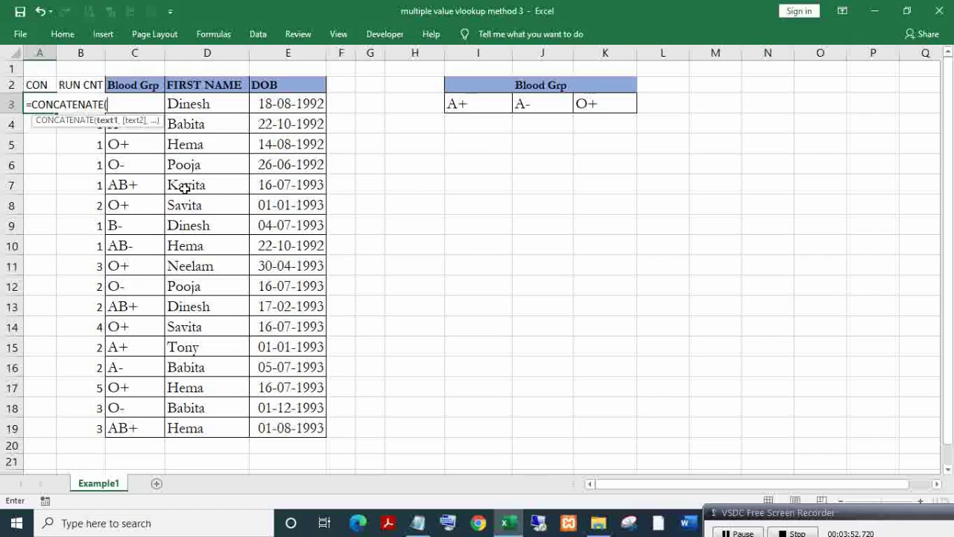
key("Right")
key("Right")
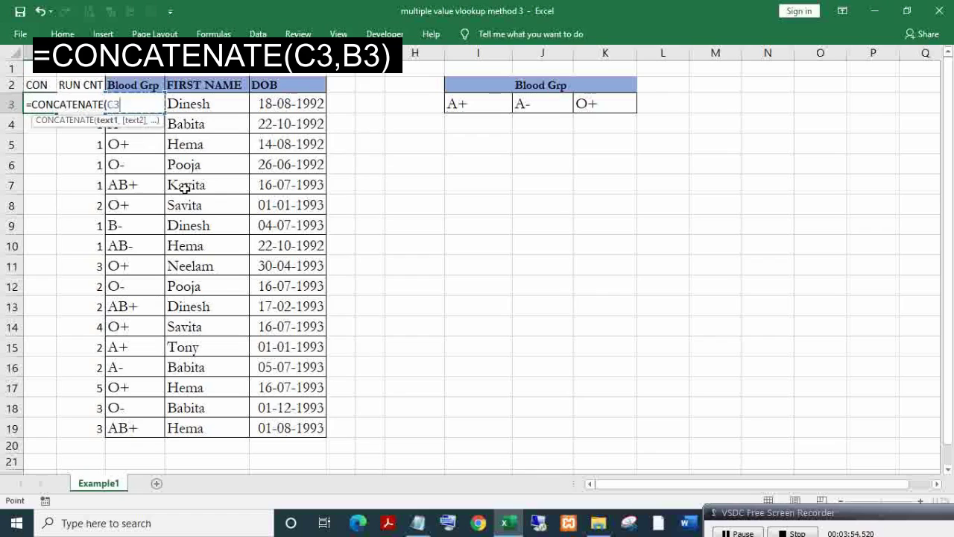
type(",")
key("Right")
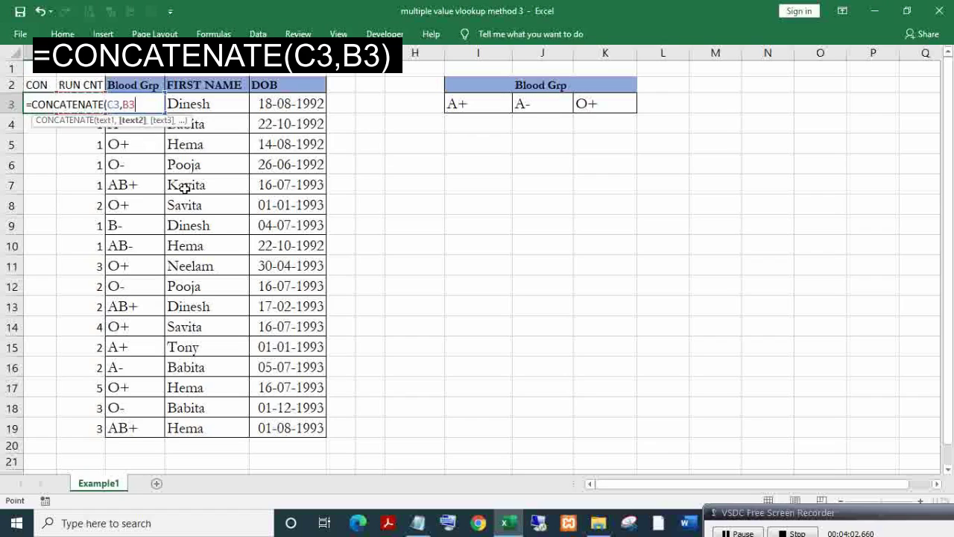
key("Return")
- Insert a hyphen separator in the A3 formula so it reads =CONCATENATE(C3,"-",B3)
key("Up")
key("F2")
key("Left")
key("Left")
key("Left")
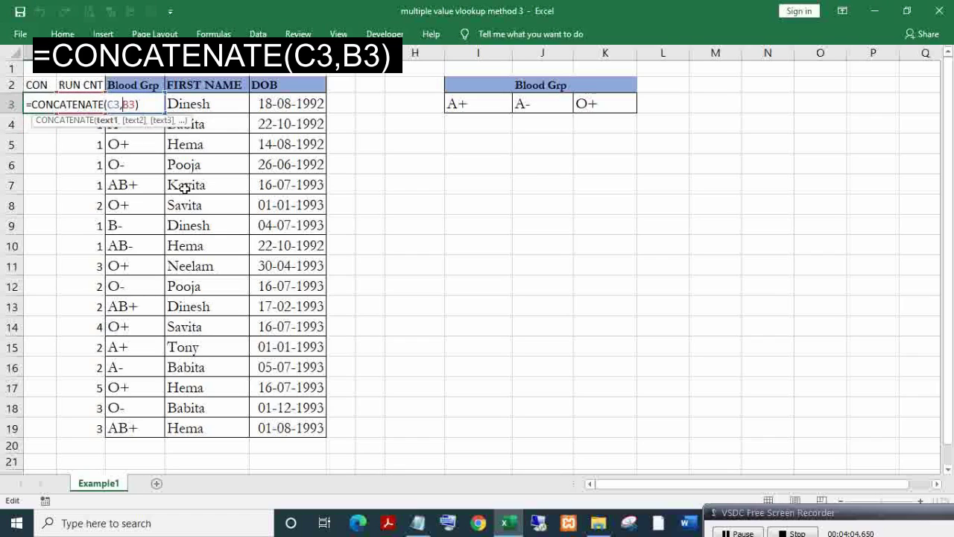
key("Right")
type("\"")
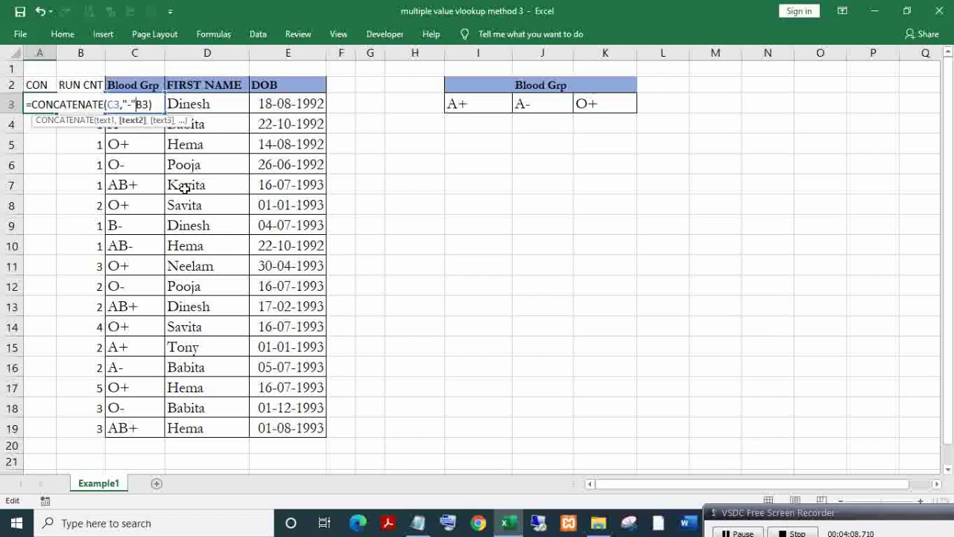
type(",")
key("Return")
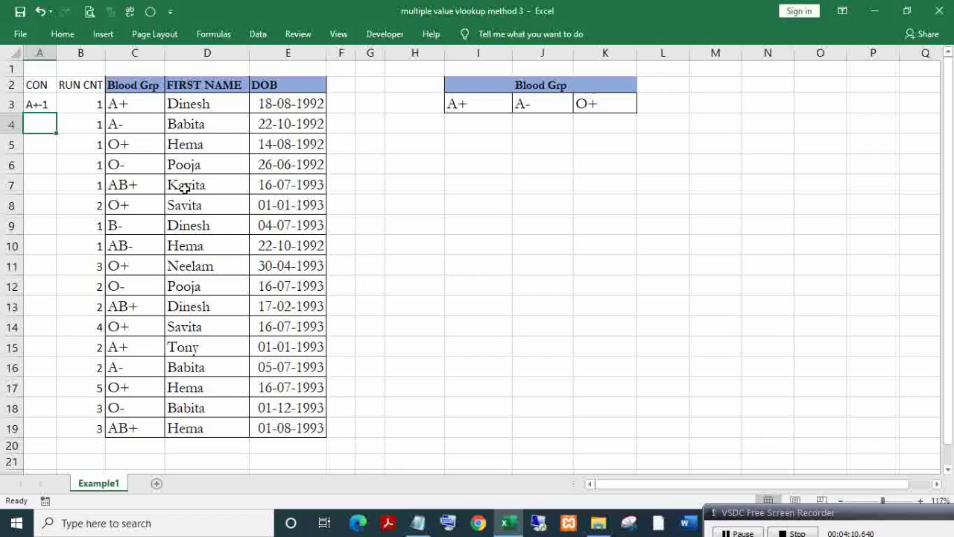
- Remove the hyphen separator from the A3 formula so it reads =CONCATENATE(C3,B3)
key("Up")
key("F2")
key("Left")
key("Left")
key("Left")
key("Left")
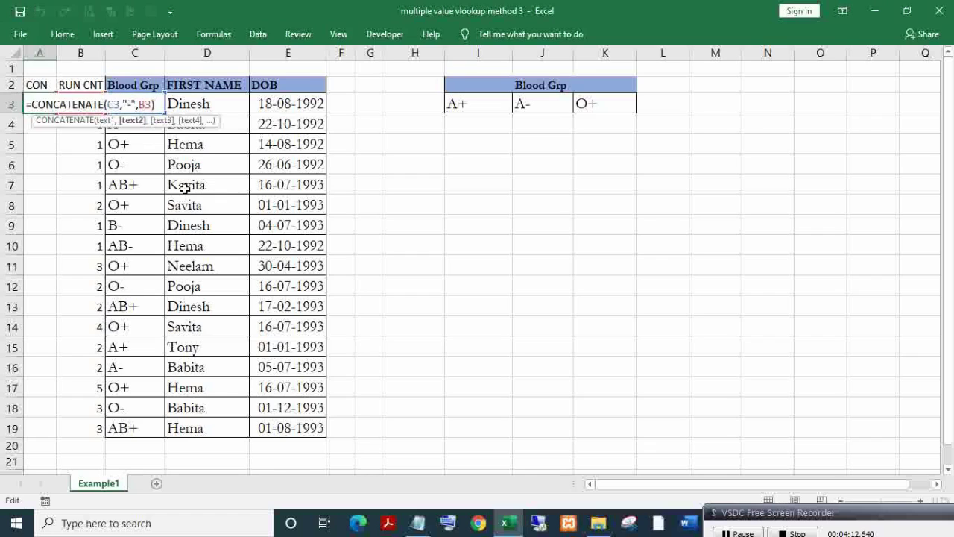
key("BackSpace")
key("BackSpace")
key("BackSpace")
key("BackSpace")
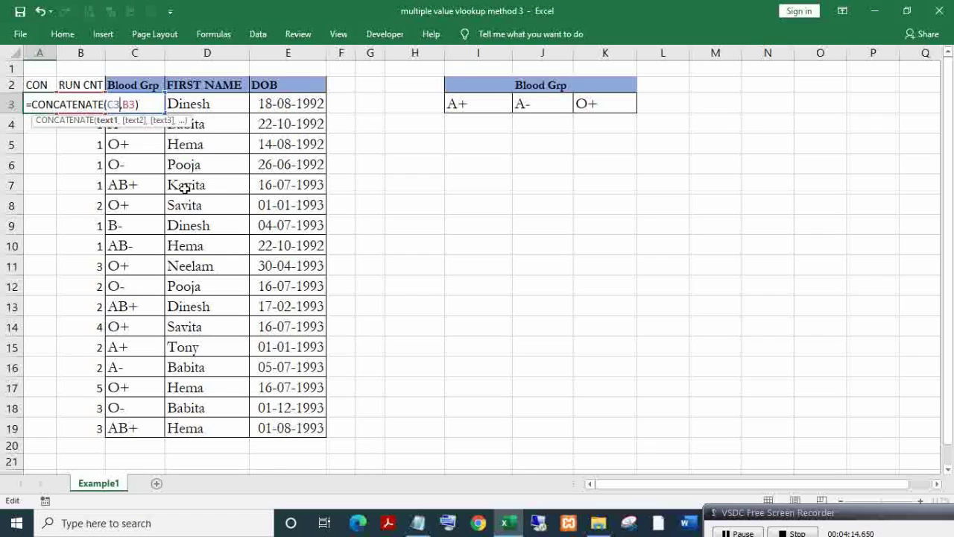
key("Return")
- Fill the CONCATENATE formula from A3 down to A19, the last row of the table
key("Up")
key("Right")
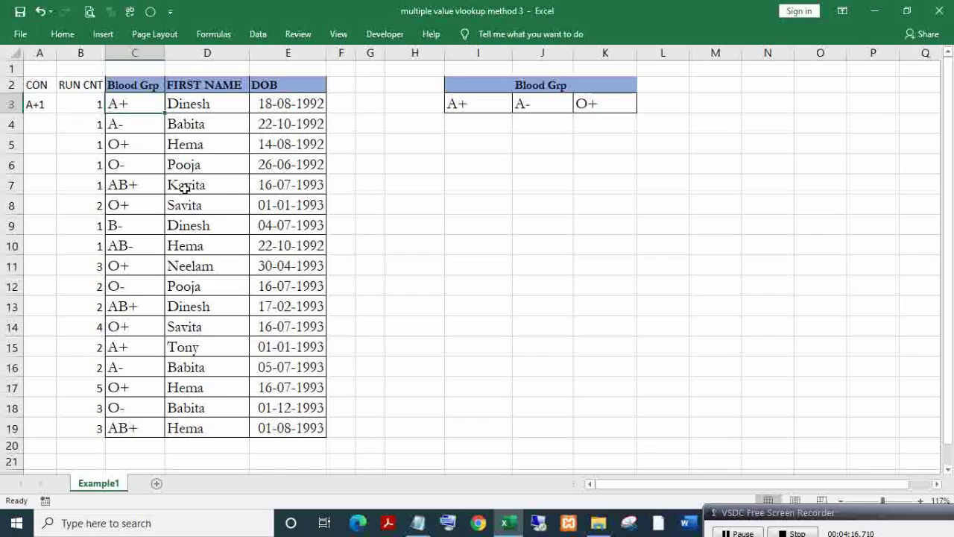
key("ctrl+Down")
key("Left")
key("ctrl+shift+Up")
key("ctrl+d")
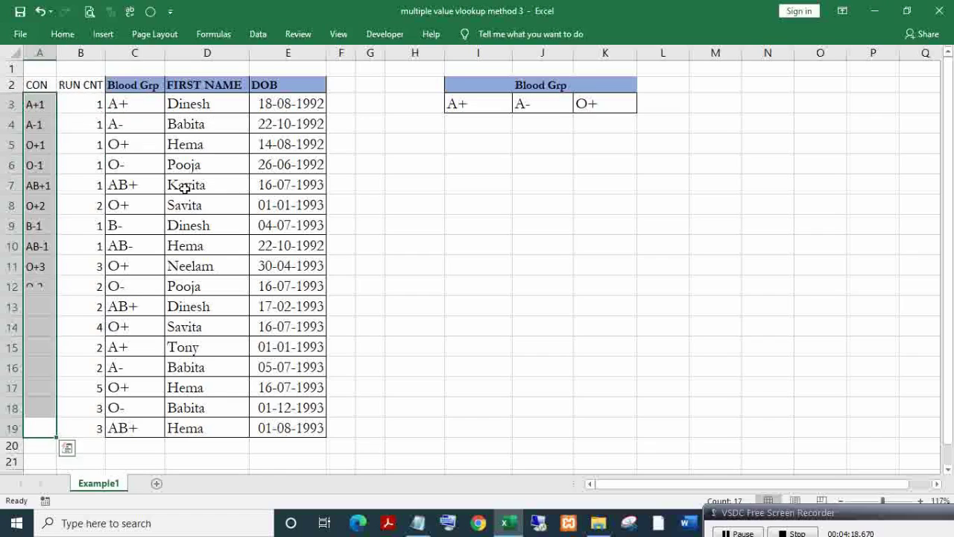
- Examine the concatenated keys filled under the CON header in column A
key("Up")
key("Up")
key("Up")
key("Up")
key("Up")
key("ctrl+Up")
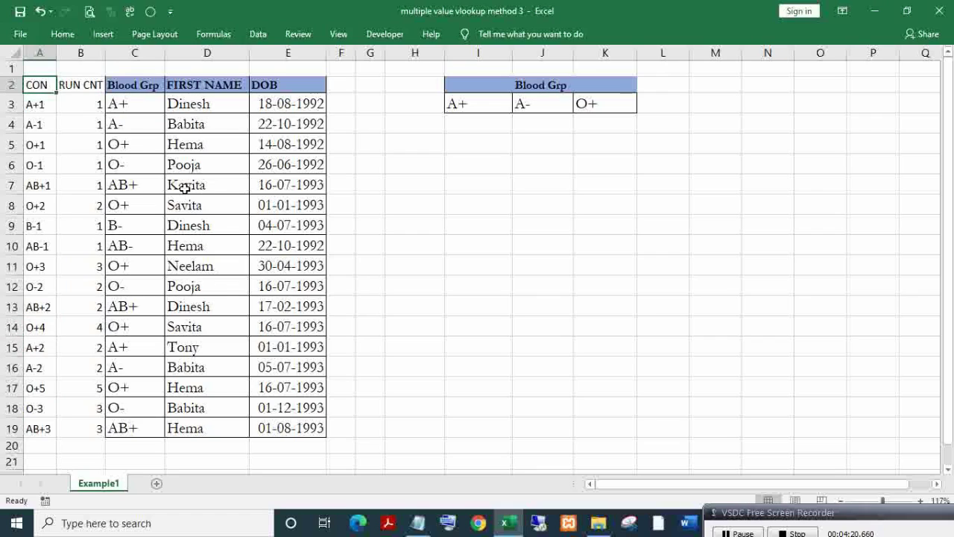
key("ctrl+shift+Down")
key("Right")
key("Left")
key("ctrl+shift+Down")
key("Right")
key("Down")
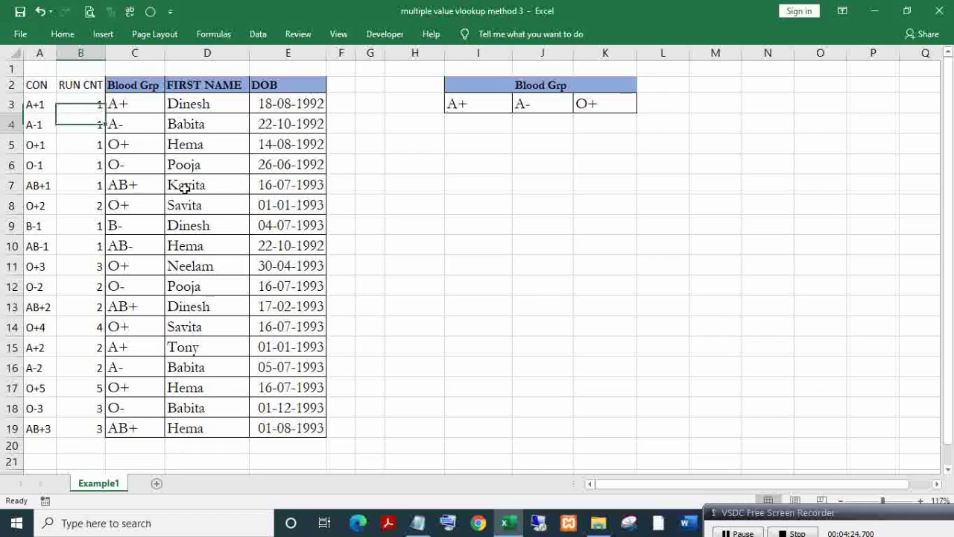
- Go through the running counts in column B alongside the concatenated keys in column A
key("Down")
key("Down")
key("Down")
key("Down")
key("Down")
key("Down")
key("Down")
key("Down")
key("Down")
key("Down")
key("Down")
key("Down")
key("Down")
key("Down")
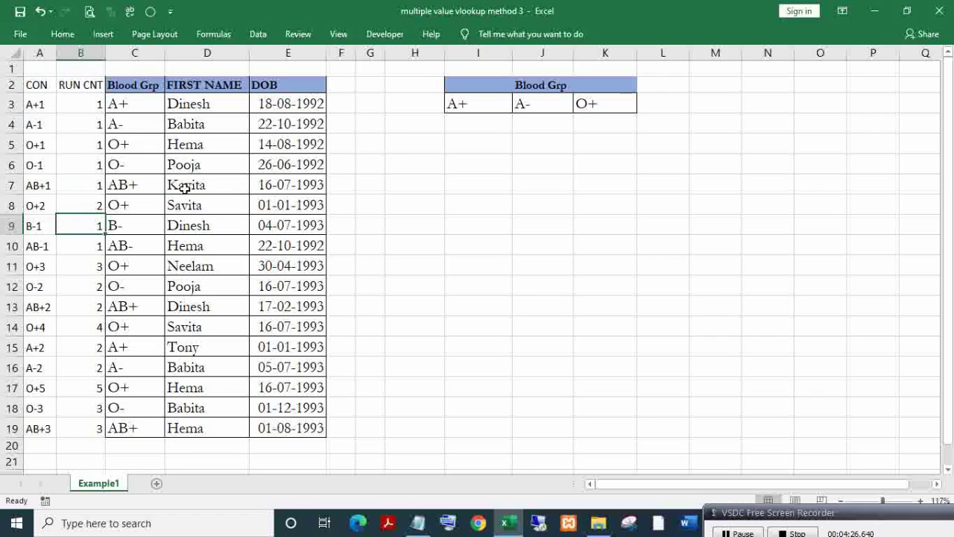
key("Down")
key("Down")
key("ctrl+Up")
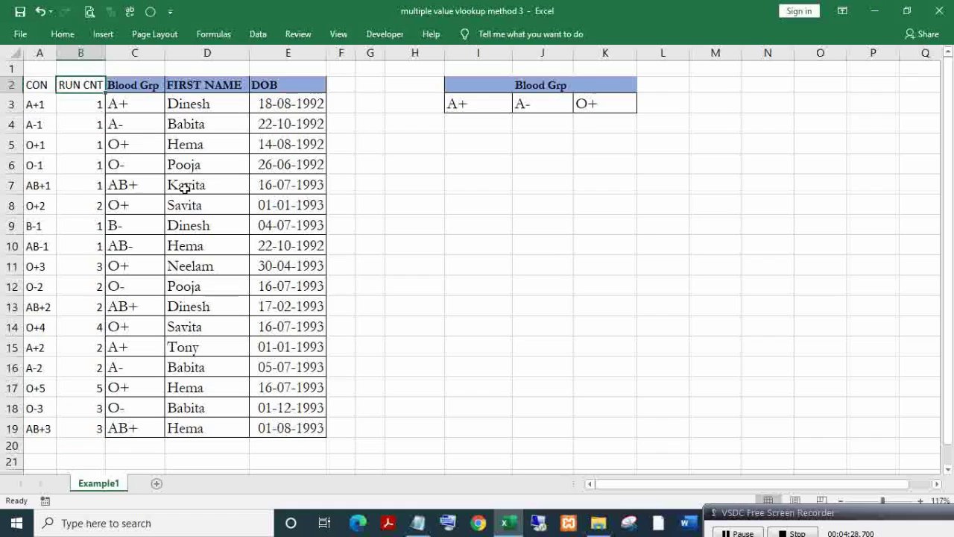
- Compare the first CON keys with the RUN CNT and Blood Grp columns they combine
key("Left")
key("Down")
key("Right")
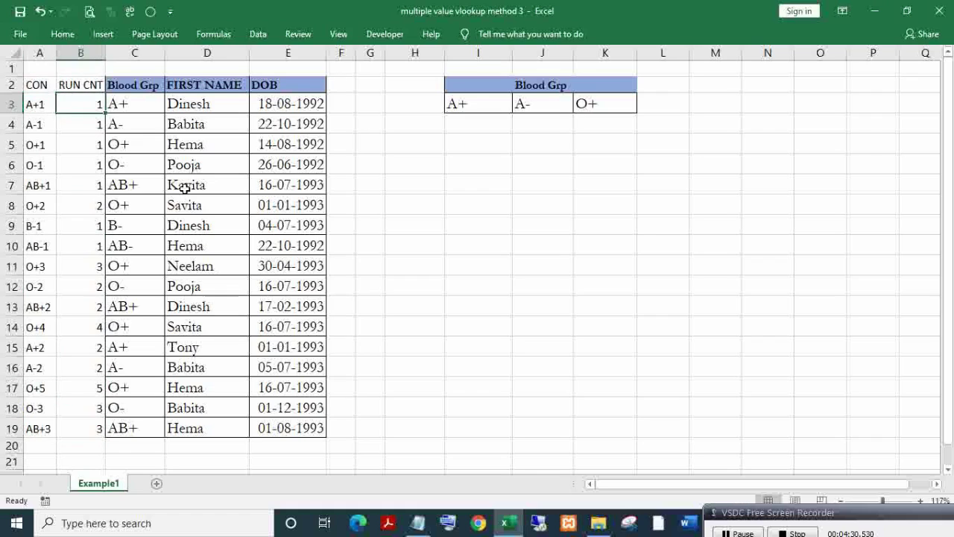
key("Up")
key("Right")
key("Left")
key("Left")
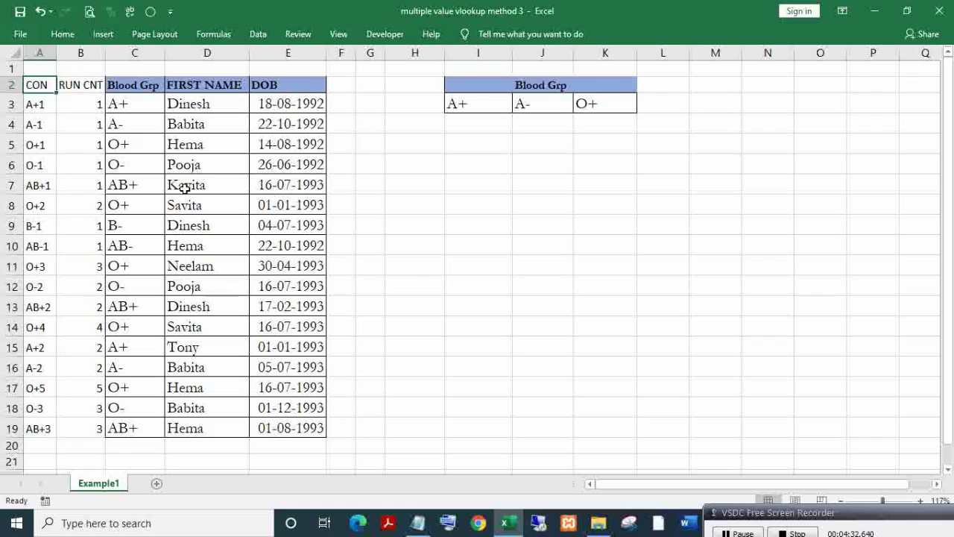
key("Down")
key("Down")
key("Down")
key("Up")
key("Up")
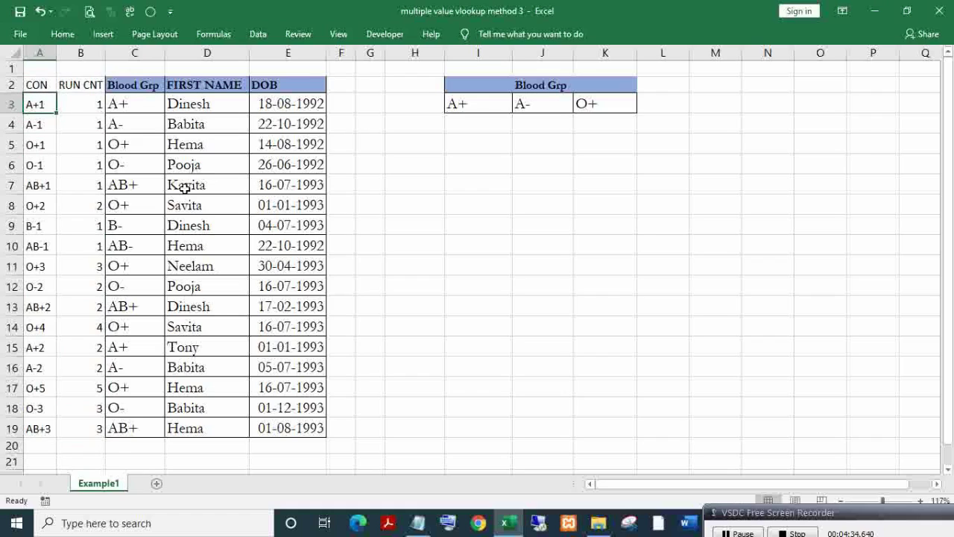
key("Up")
key("Down")
key("Down")
key("Up")
key("Up")
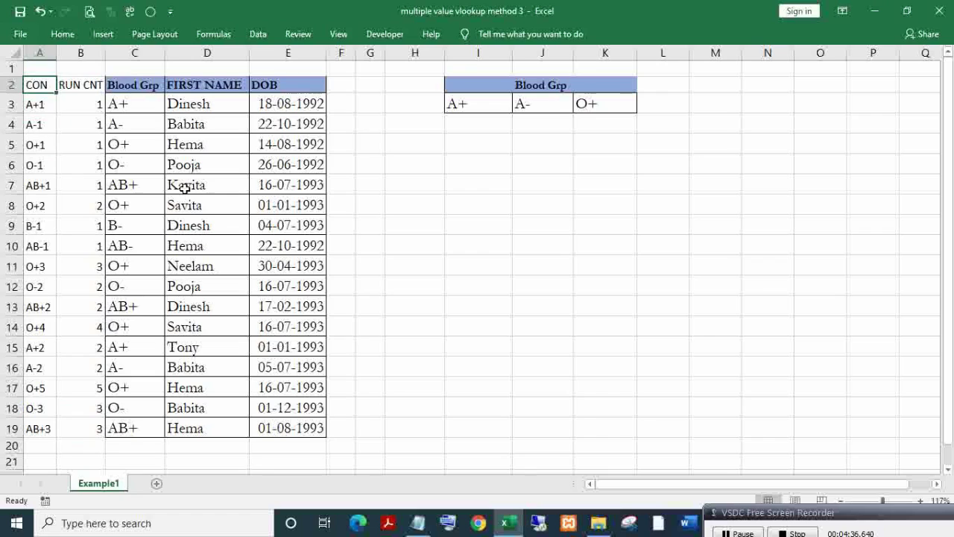
- Enter the starting serial numbers 1 in H4 and 2 in H5, beside the blood group results area
key("ctrl+shift+Down")
key("Right")
key("Right")
key("Right")
key("Right")
key("Right")
key("Right")
key("Right")
key("Right")
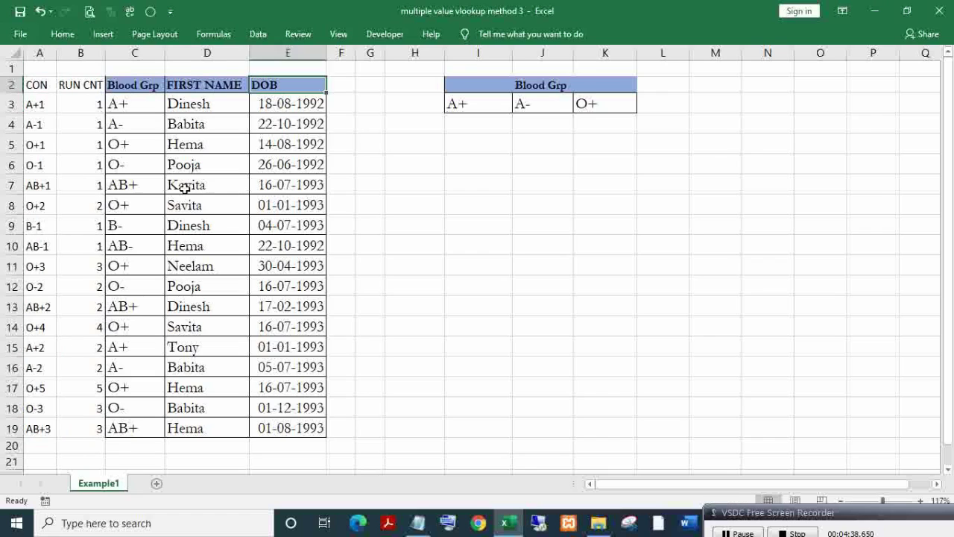
key("Down")
key("Left")
key("Down")
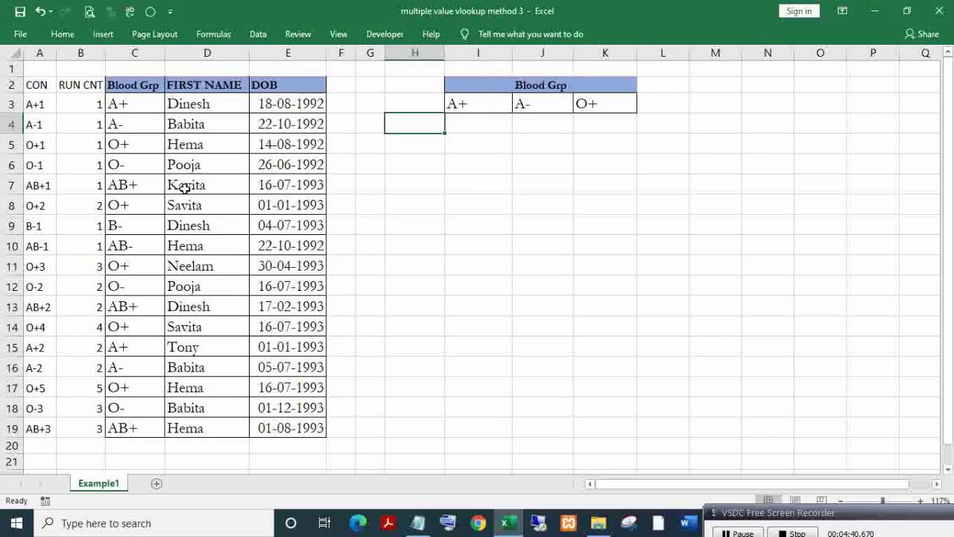
type("1")
key("Return")
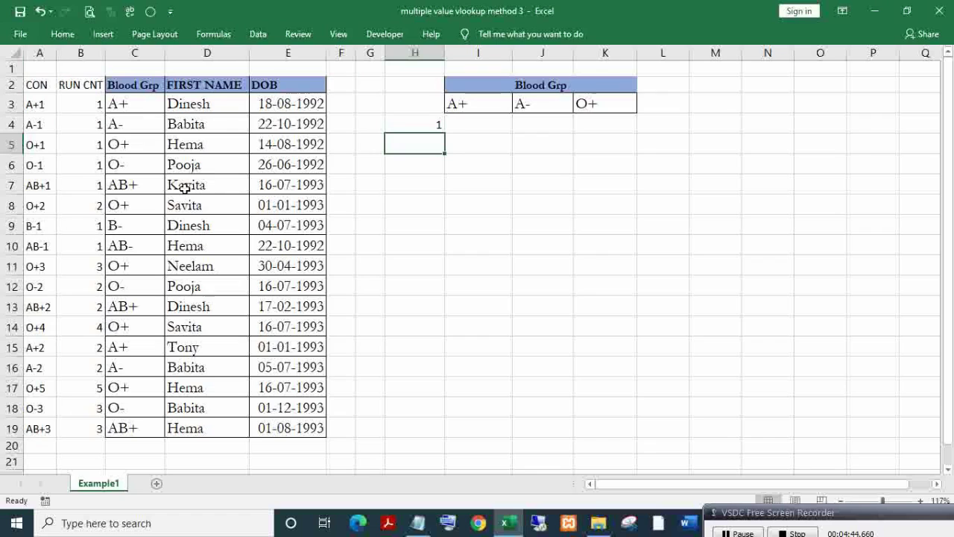
type("2")
key("Return")
- Extend the number series from H4:H5 down column H past the last row of the table
key("Up")
key("Up")
key("shift+Down")
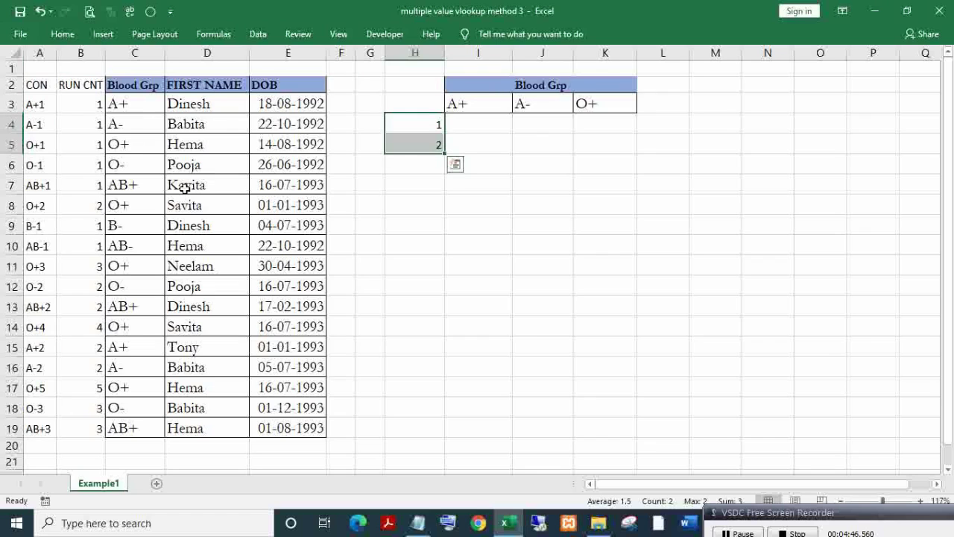
left_click_drag(446, 153, 450, 442)
key("ctrl+Up")
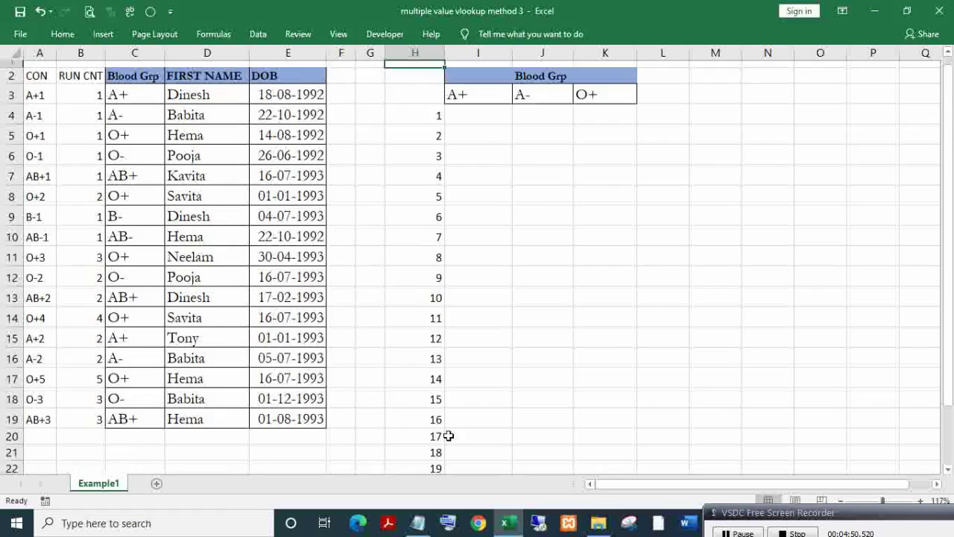
- Compare the results area around I4 with the CON and RUN CNT helper columns in rows 3 and 4
key("Down")
key("Down")
key("Right")
key("Down")
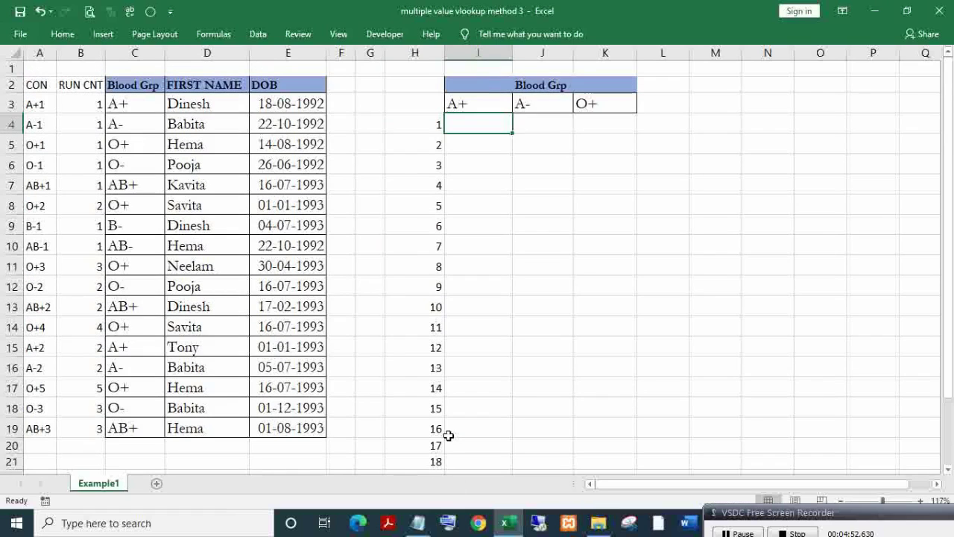
key("Left")
key("Left")
key("Left")
key("Left")
key("Left")
key("Left")
key("Left")
key("Left")
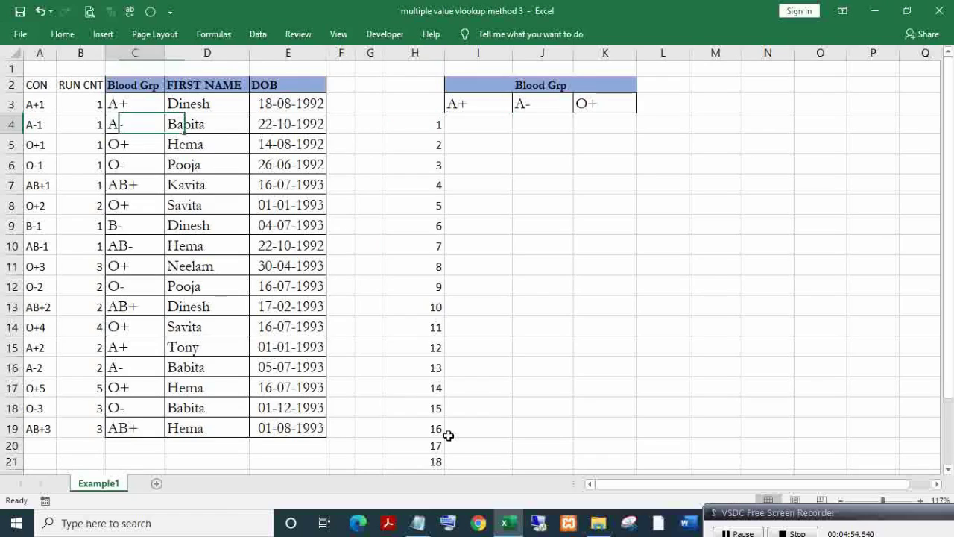
key("Up")
key("Right")
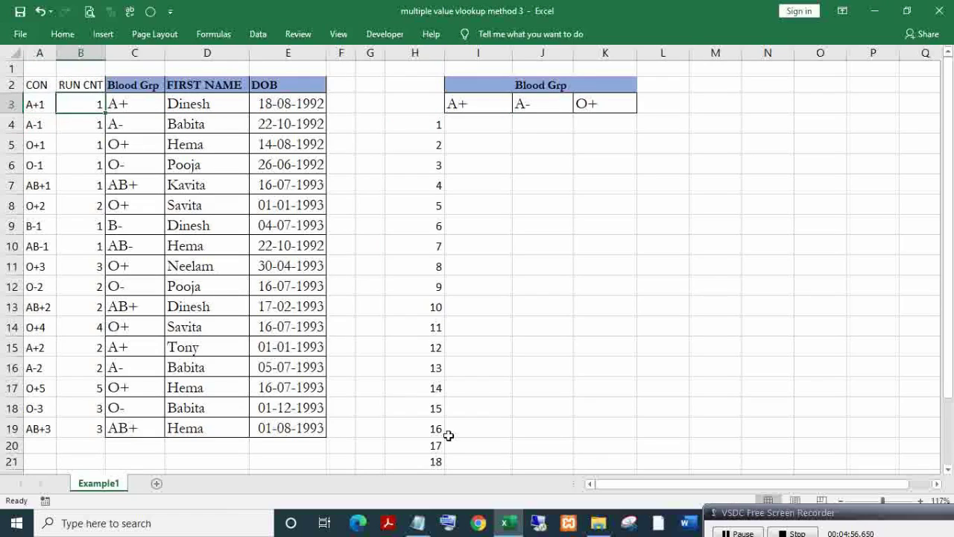
key("Right")
key("Right")
key("Right")
key("Right")
key("Right")
key("Right")
key("Right")
key("Down")
key("Left")
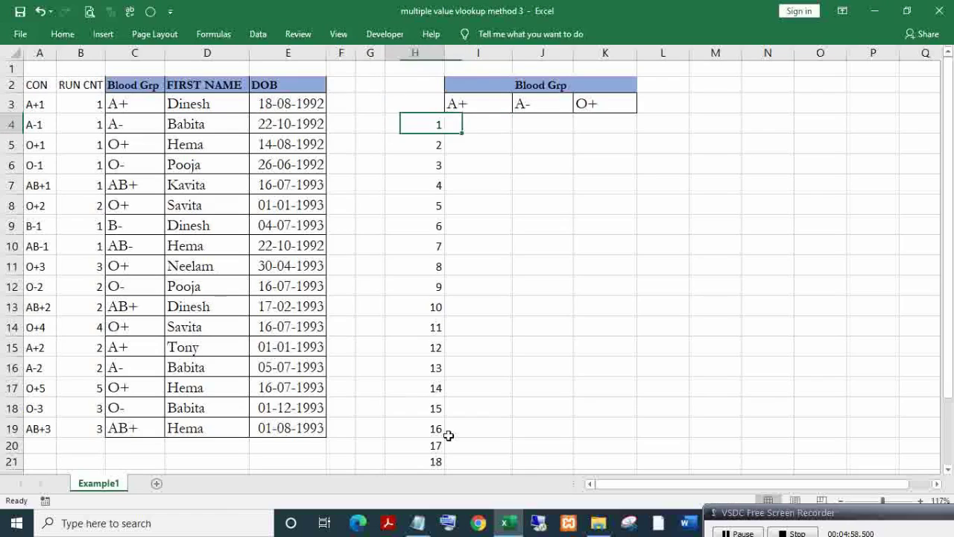
- Examine the serial numbers in column H from H4 downward
key("shift+Down")
key("shift+Down")
key("shift+Down")
key("shift+Down")
key("shift+Down")
key("shift+Down")
key("shift+Down")
key("shift+Down")
key("Up")
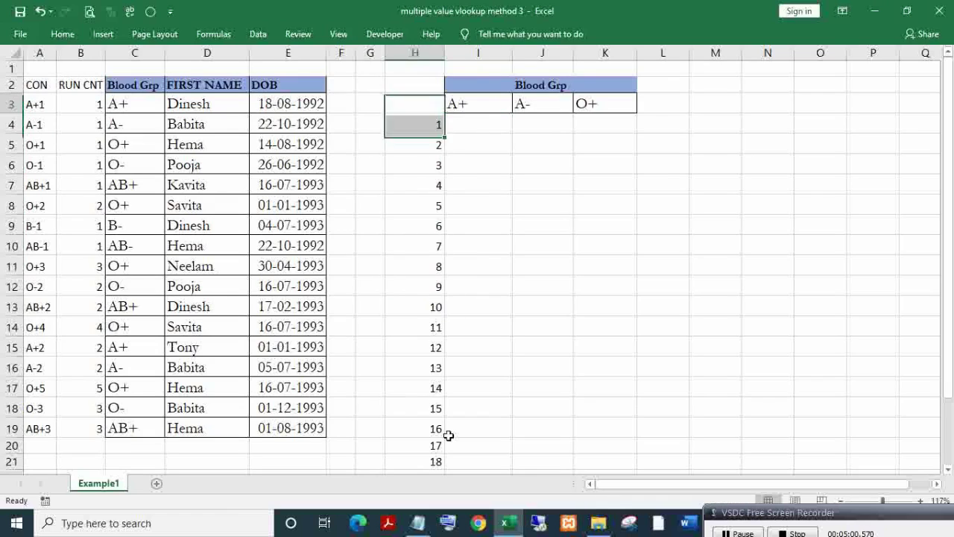
- Enter =CONCATENATE(I$3,$H4) in I4 to join the blood group heading with its serial number
key("Right")
key("Down")
type("=CON")
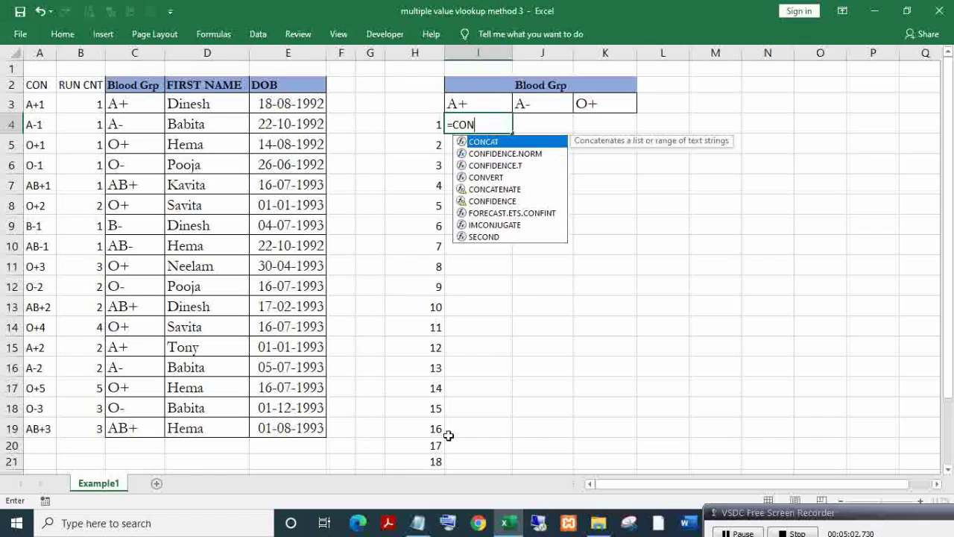
key("Down")
key("Down")
key("Down")
key("Down")
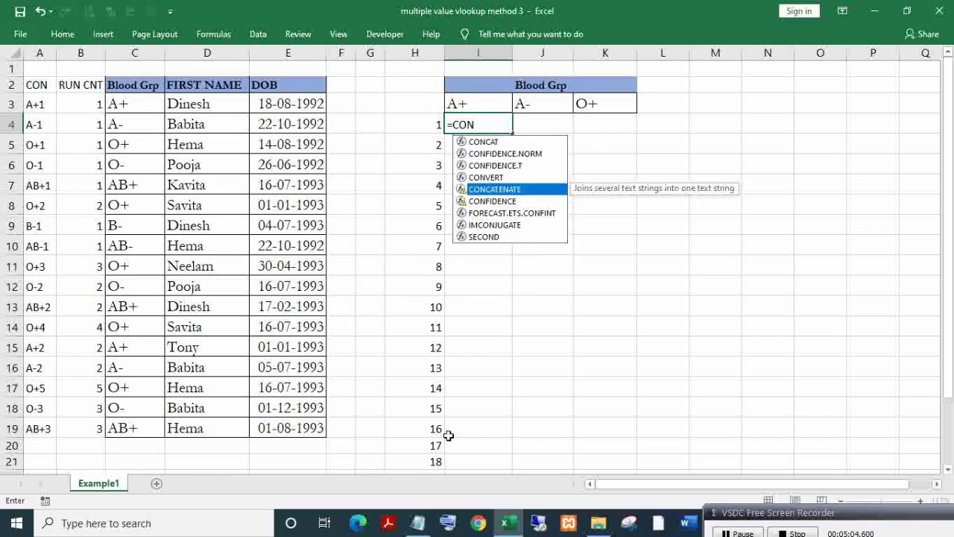
key("Tab")
key("Up")
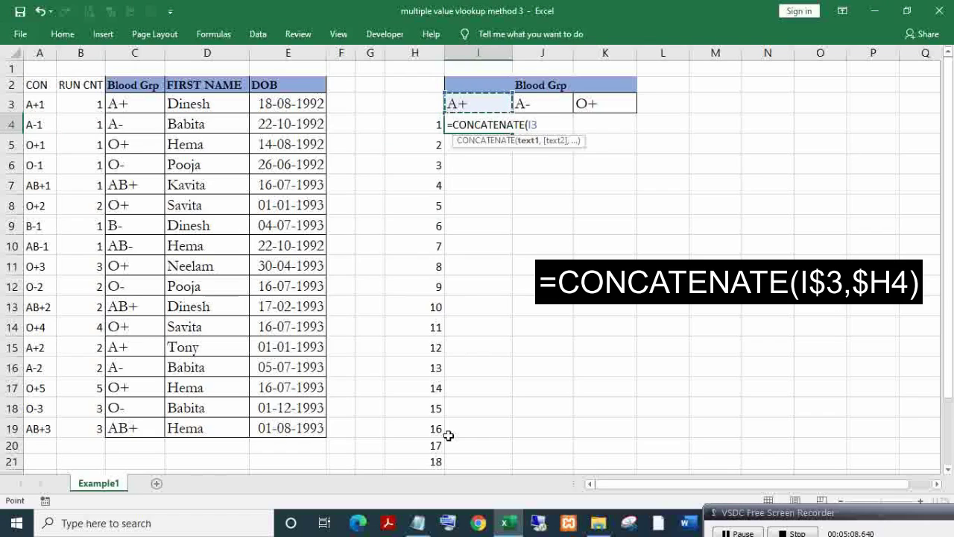
key("F4")
key("F4")
type(",")
key("Left")
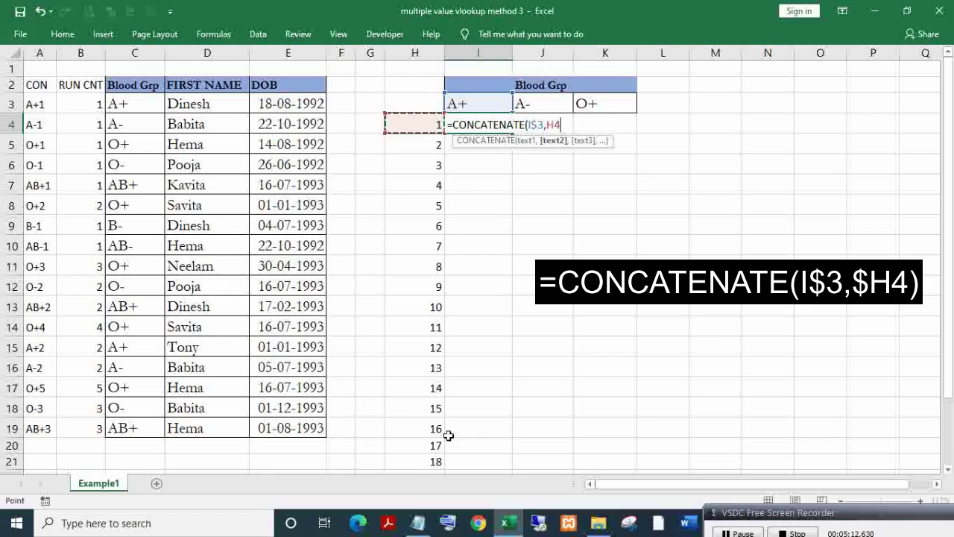
key("F4")
key("F4")
key("F4")
key("ctrl+Return")
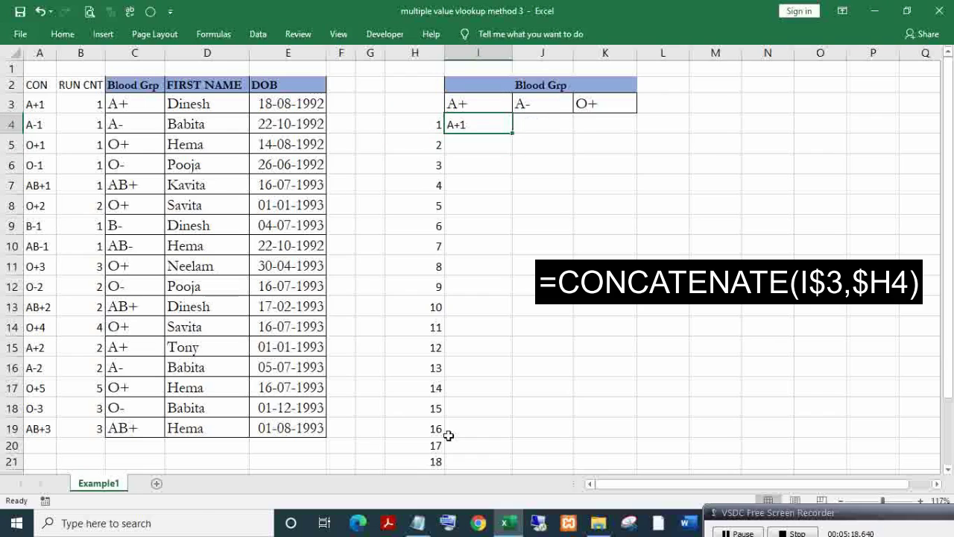
- Copy the CONCATENATE formula from I4 across the range I4:K6
key("ctrl+c")
key("shift+Down")
key("shift+Down")
key("shift+Right")
key("shift+Right")
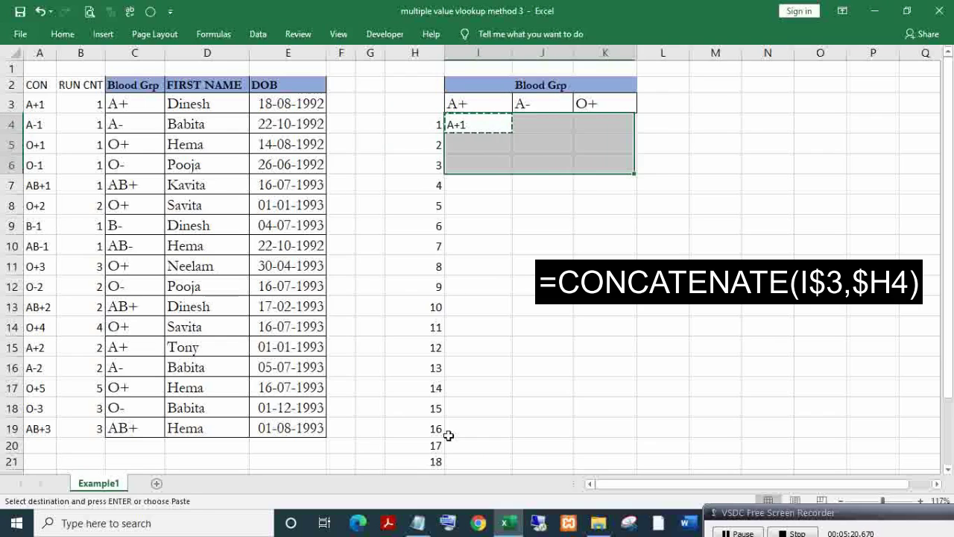
key("ctrl+v")
- Inspect the cell references of the copied CONCATENATE formulas in I4, J4 and K4
key("Right")
key("F2")
key("Escape")
key("Left")
key("F2")
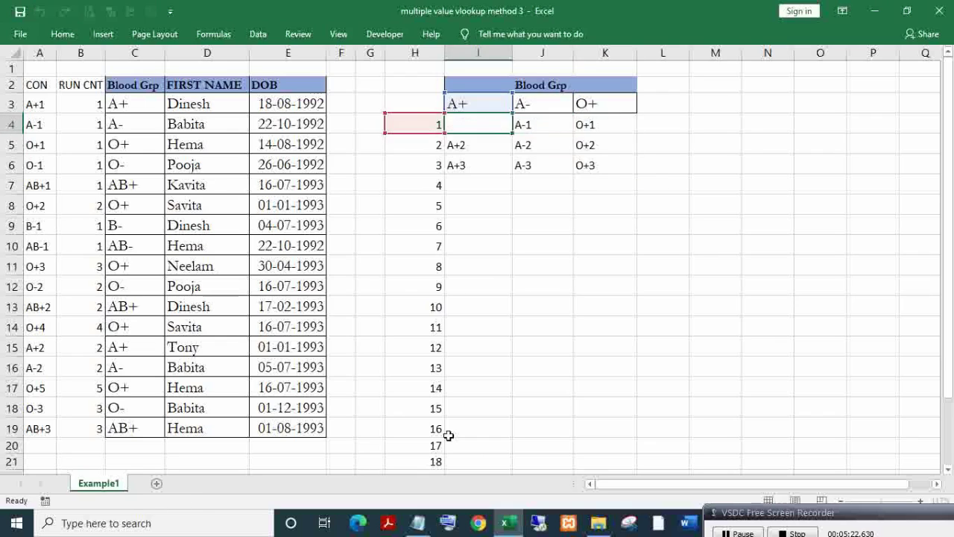
key("Escape")
key("Right")
key("F2")
key("Escape")
key("Right")
key("F2")
key("Escape")
key("Left")
key("Left")
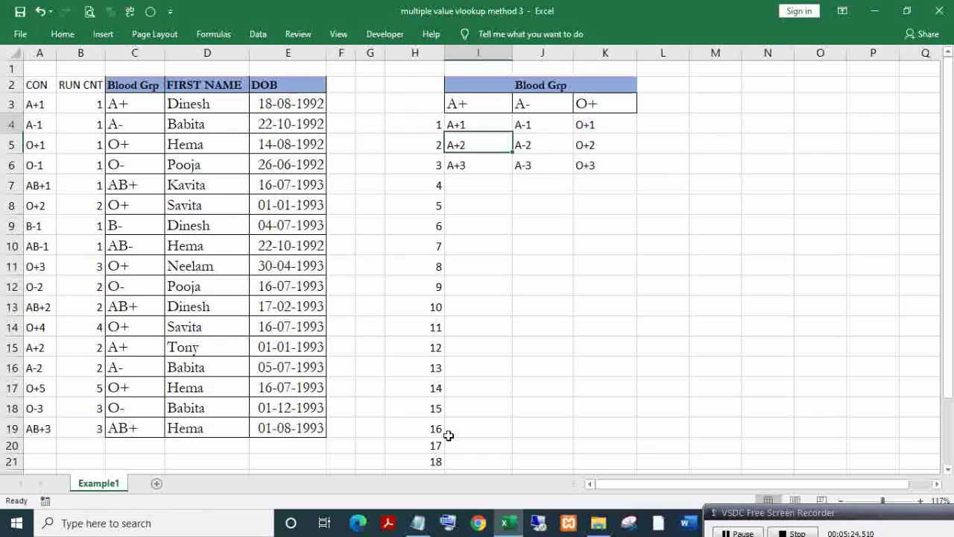
key("F2")
key("ctrl+Left")
key("ctrl+Left")
key("ctrl+Left")
key("ctrl+Left")
key("ctrl+Left")
key("ctrl+Left")
key("ctrl+Left")
key("ctrl+Left")
key("ctrl+Left")
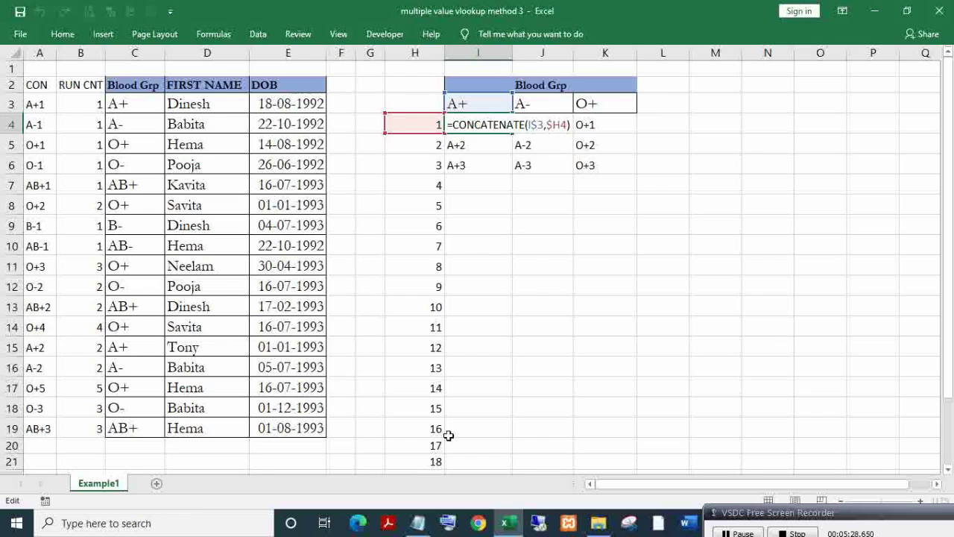
type("VLOOKUP(")
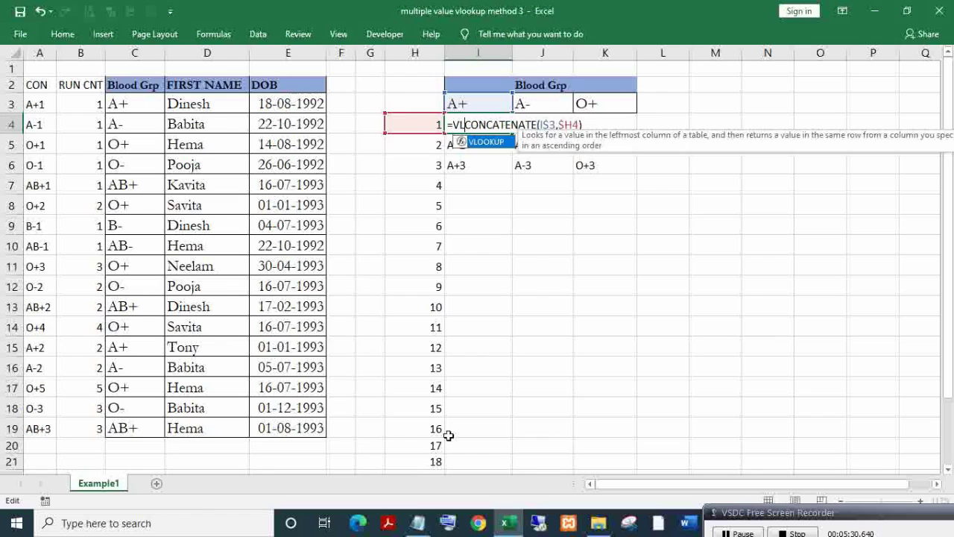
key("Right")
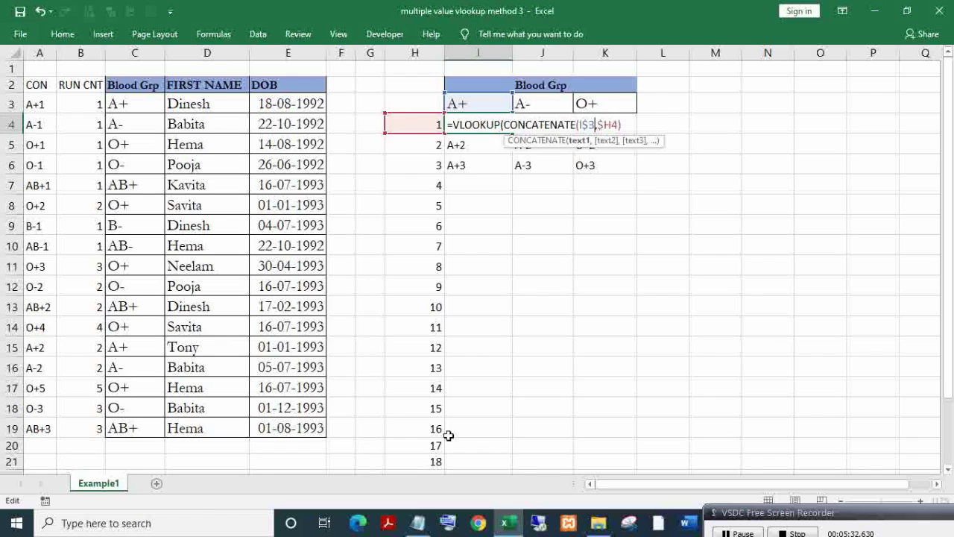
key("Right")
key("Right")
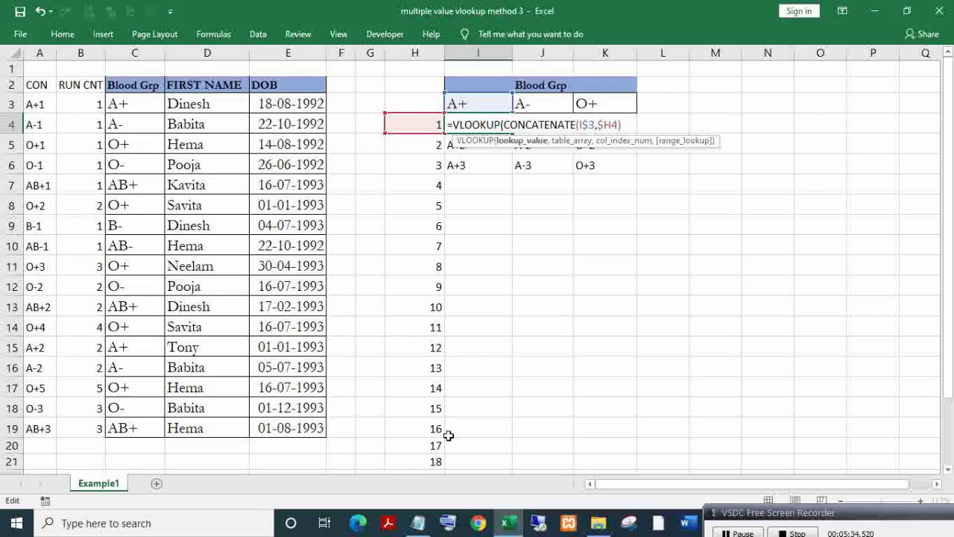
key("Escape")
- Wrap the formula in I4 in VLOOKUP, using CONCATENATE(I$3,$H4) as the lookup value
key("F2")
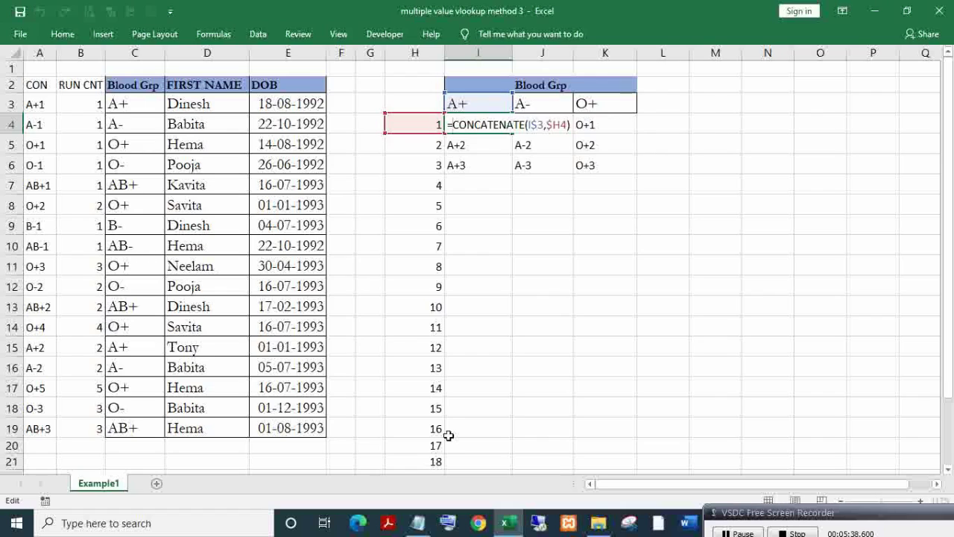
key("Home")
key("Right")
type("V")
key("Tab")
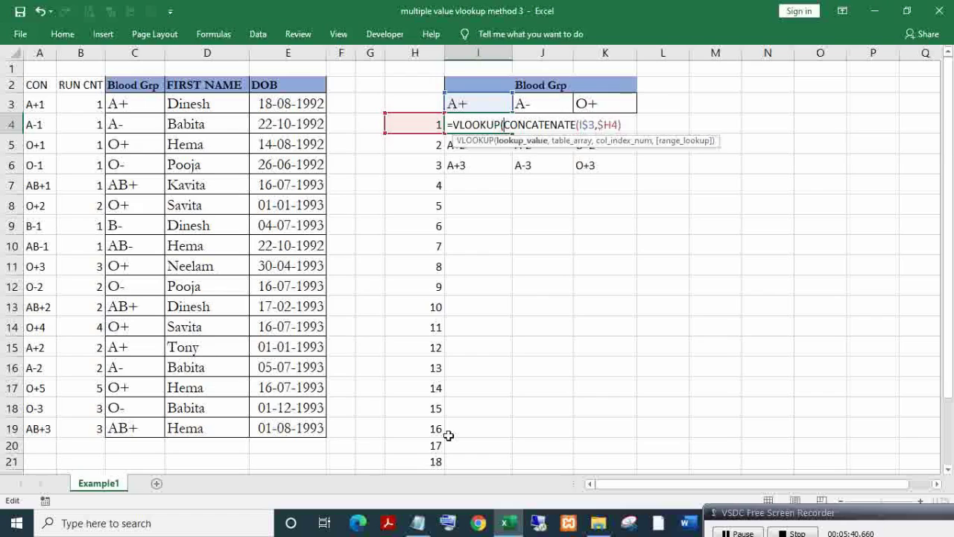
key("Right")
key("Right")
key("Right")
key("Right")
key("Right")
key("Right")
key("Right")
key("Right")
key("Right")
key("Right")
key("Right")
key("Right")
key("Right")
key("Right")
key("Right")
key("Right")
key("Right")
key("Right")
key("Right")
key("Right")
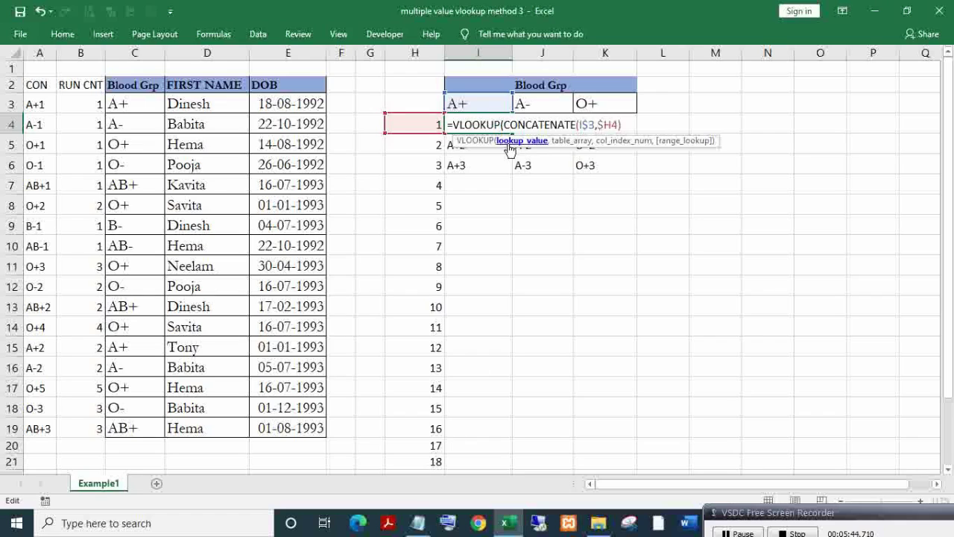
type(",")
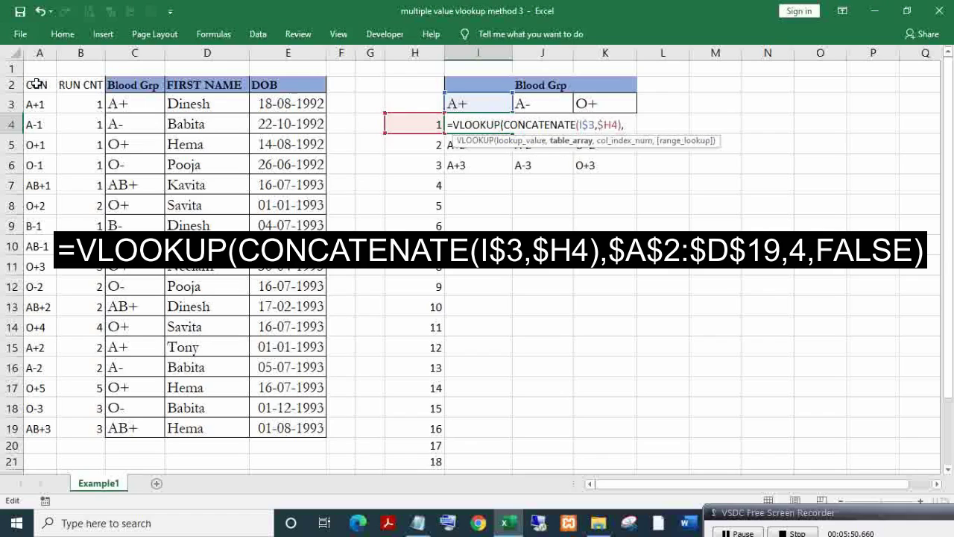
- Complete the VLOOKUP in I4 with table array $A$2:$D$19, column index 4 and exact match FALSE
left_click_drag(36, 85, 275, 449)
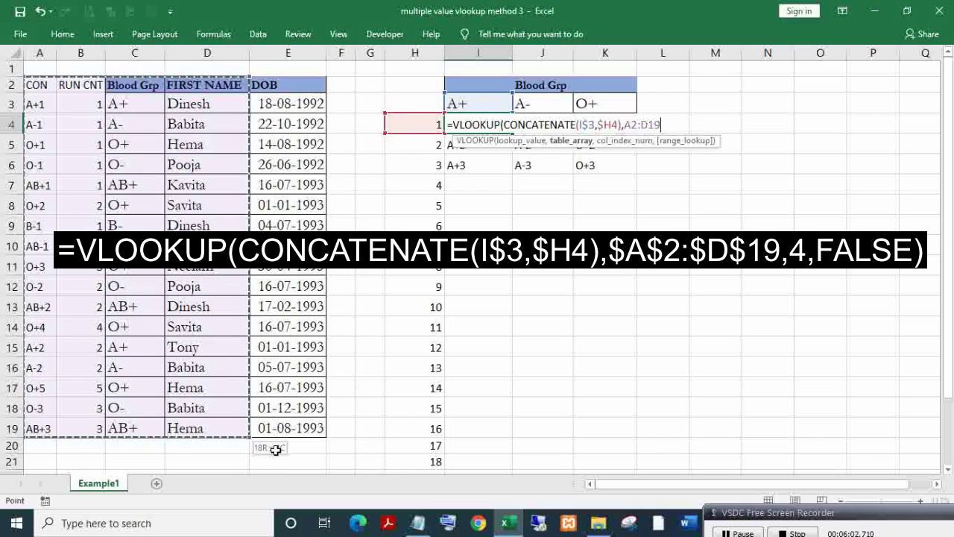
key("F4")
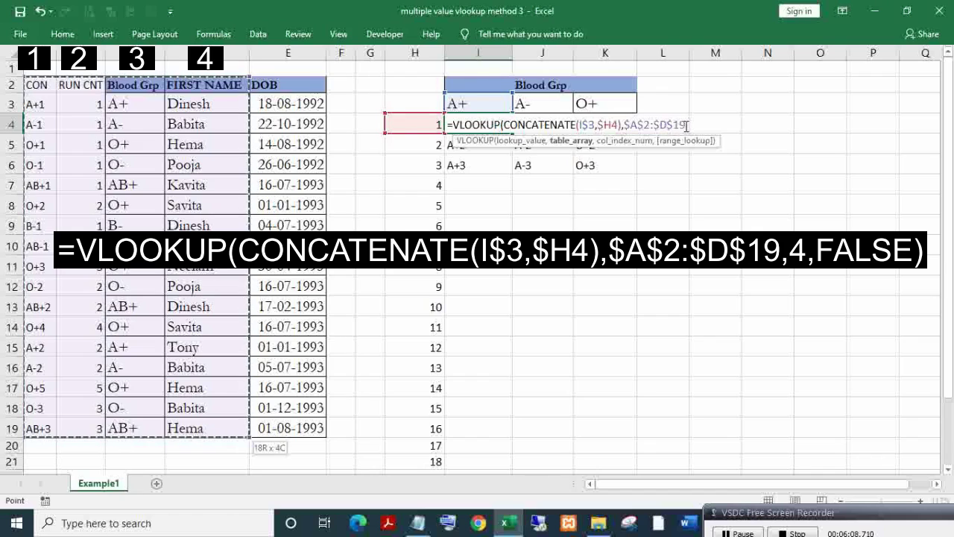
type(",4")
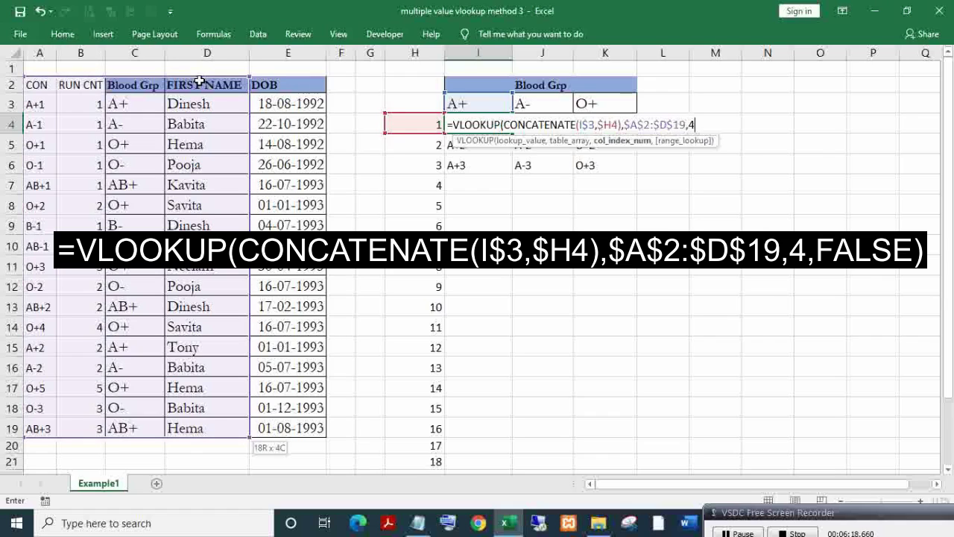
type(",")
key("Down")
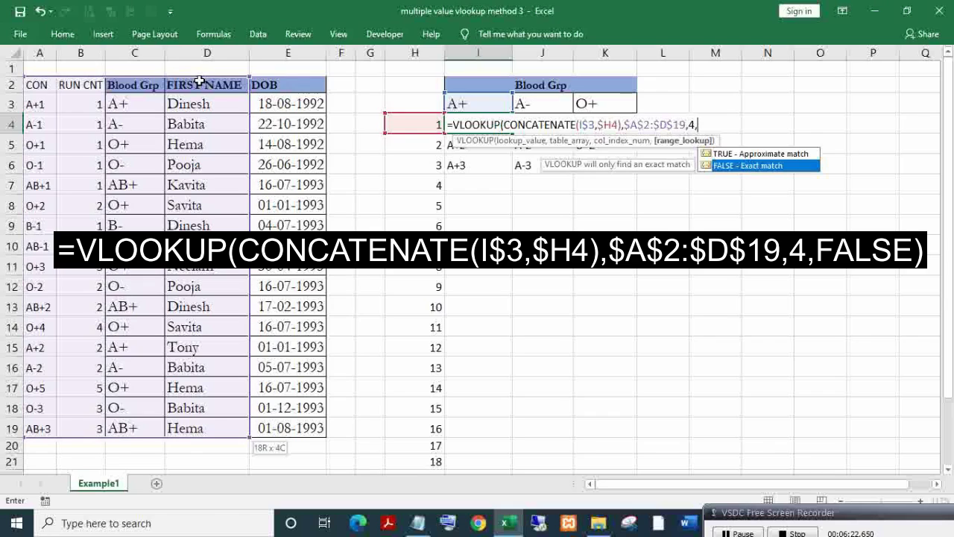
key("Tab")
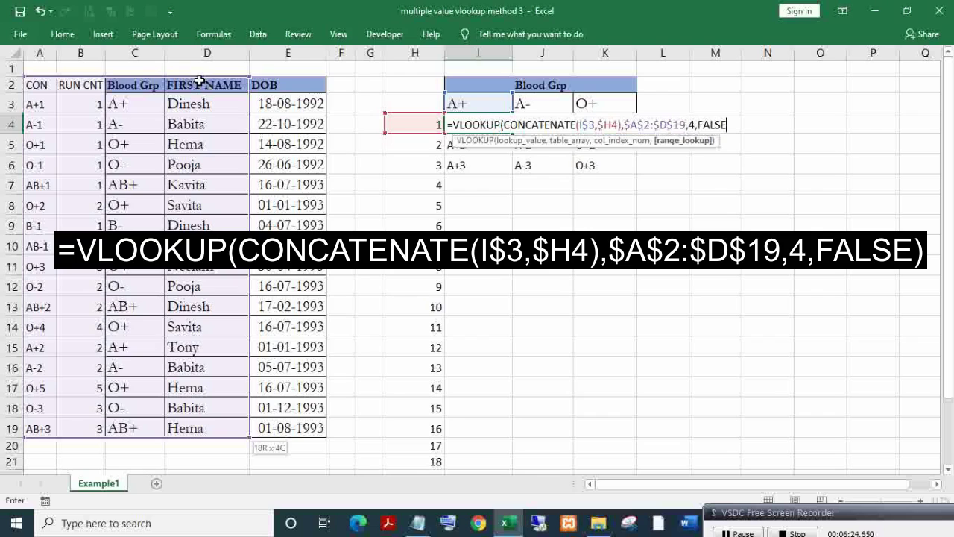
type(")")
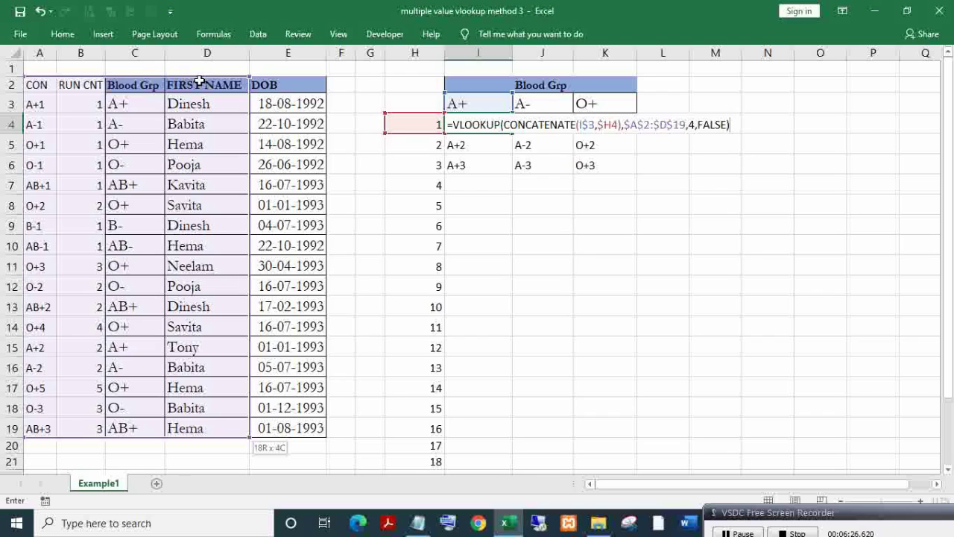
key("Return")
- Copy the VLOOKUP formula from I4 down column I to row 25, alongside the serial numbers
key("Up")
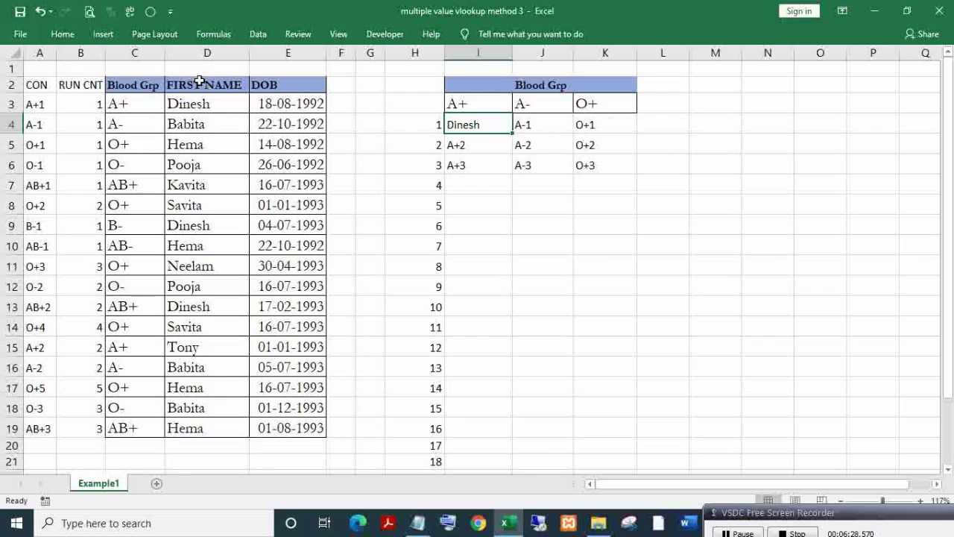
key("ctrl+c")
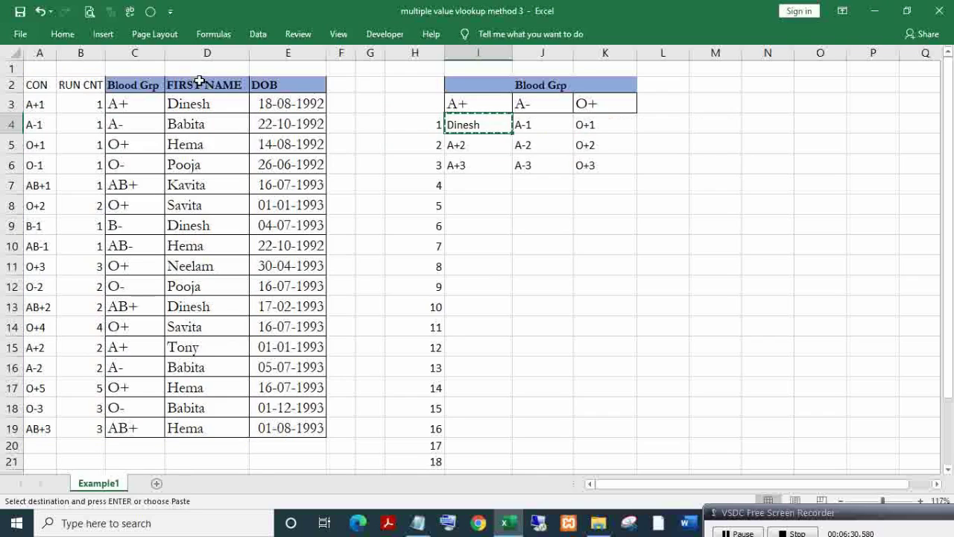
key("Left")
key("ctrl+Down")
key("Right")
key("Right")
key("Left")
key("ctrl+shift+Up")
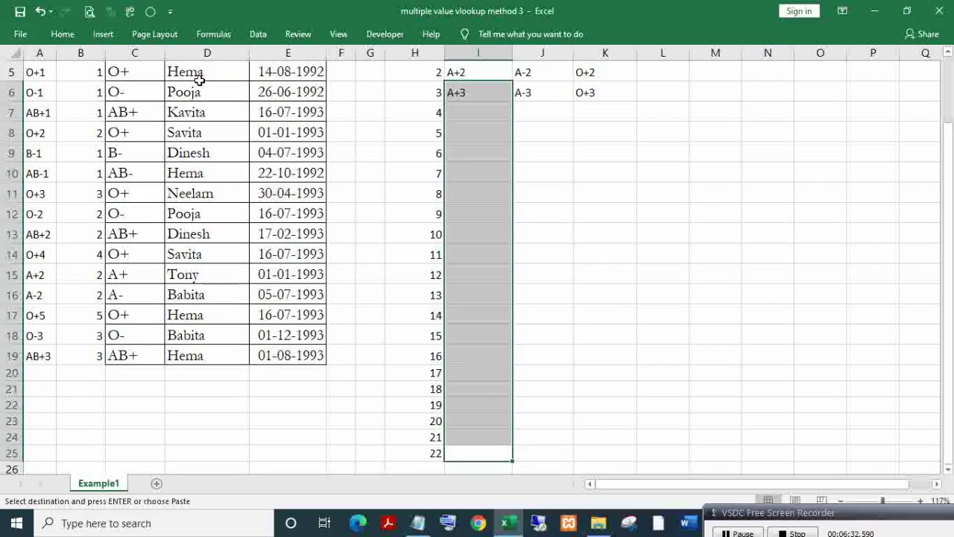
key("shift+Up")
scroll(200, 81, "up", 1)
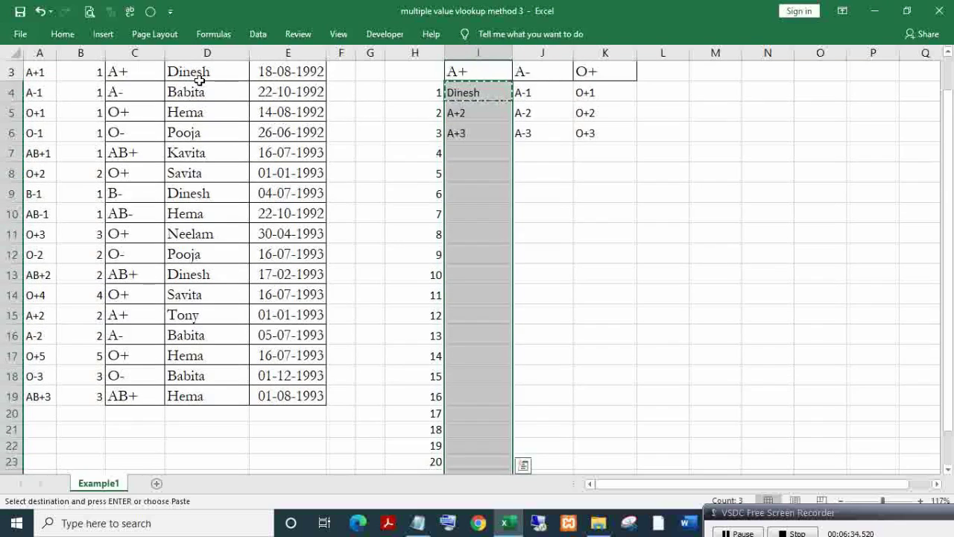
key("ctrl+v")
scroll(200, 80, "down", 4)
scroll(200, 81, "up", 4)
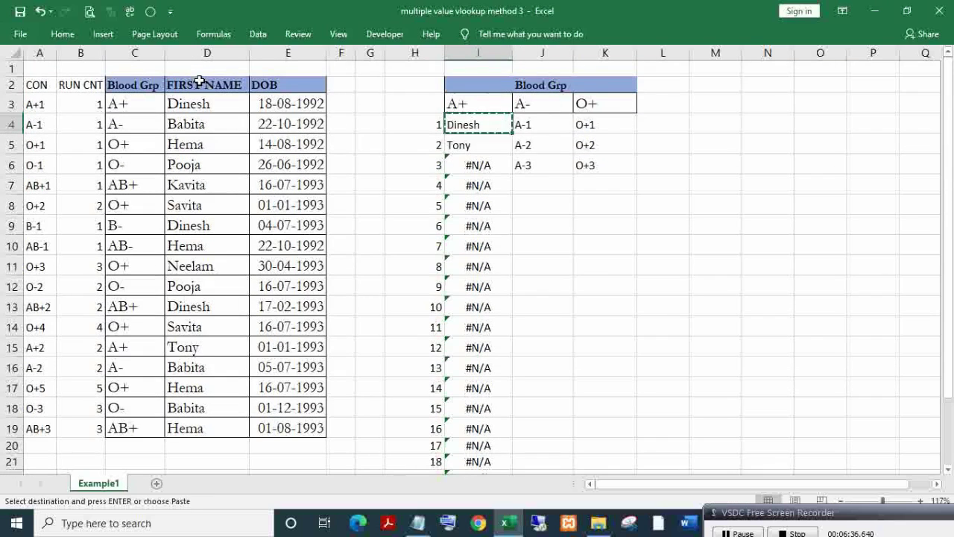
- Paste the copied VLOOKUP formula over I4:K25 to cover all three blood group columns
key("shift+Right")
key("shift+Right")
key("shift+Down")
key("shift+Down")
key("shift+Down")
key("shift+Down")
key("shift+Down")
key("shift+Down")
key("shift+Down")
key("shift+Down")
key("shift+Down")
key("shift+Down")
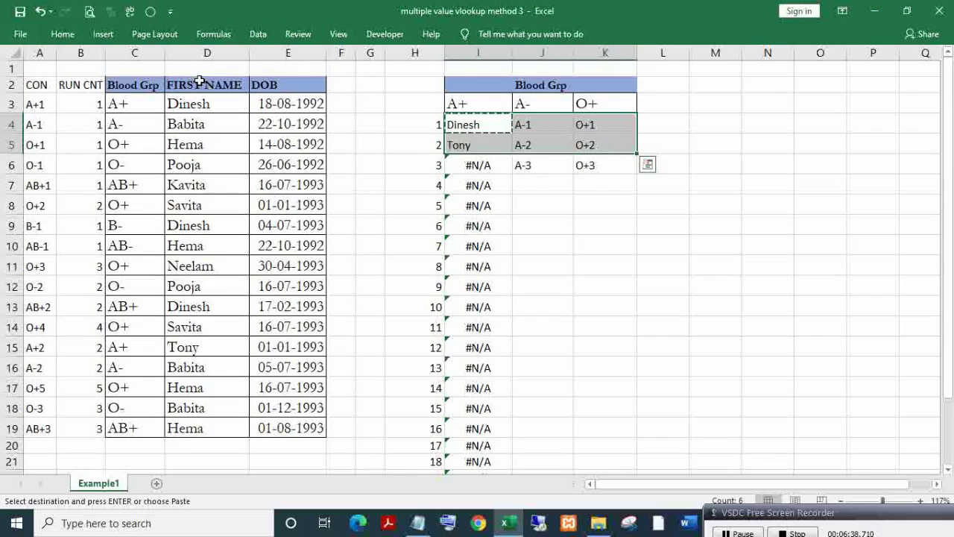
key("shift+Down")
key("shift+Down")
key("shift+Down")
key("shift+Down")
key("shift+Down")
key("shift+Down")
key("shift+Down")
key("shift+Down")
key("shift+Down")
key("shift+Down")
key("shift+Down")
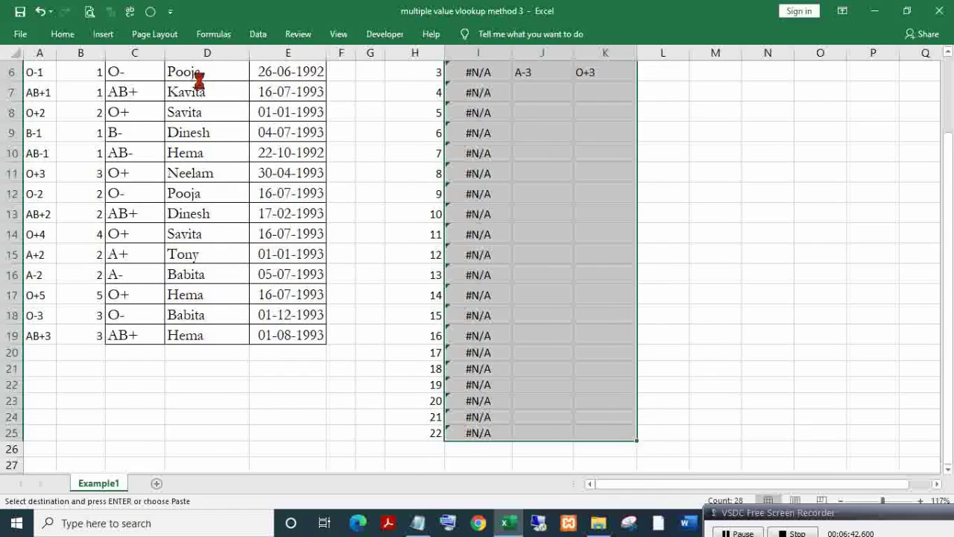
key("ctrl+v")
key("Down")
key("Down")
key("Escape")
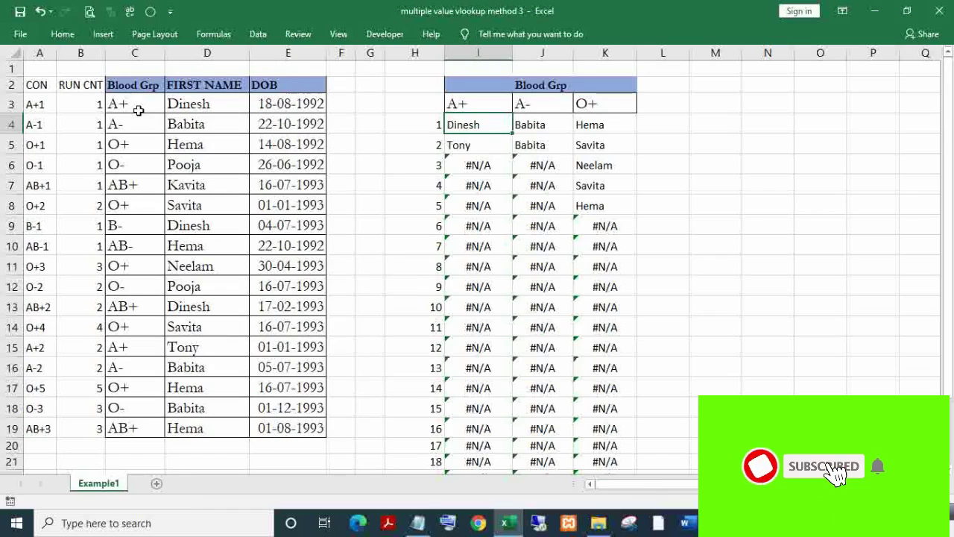
- Compare the A+ and A- rows of the source table with the names returned in columns I and J
left_click_drag(122, 104, 177, 106)
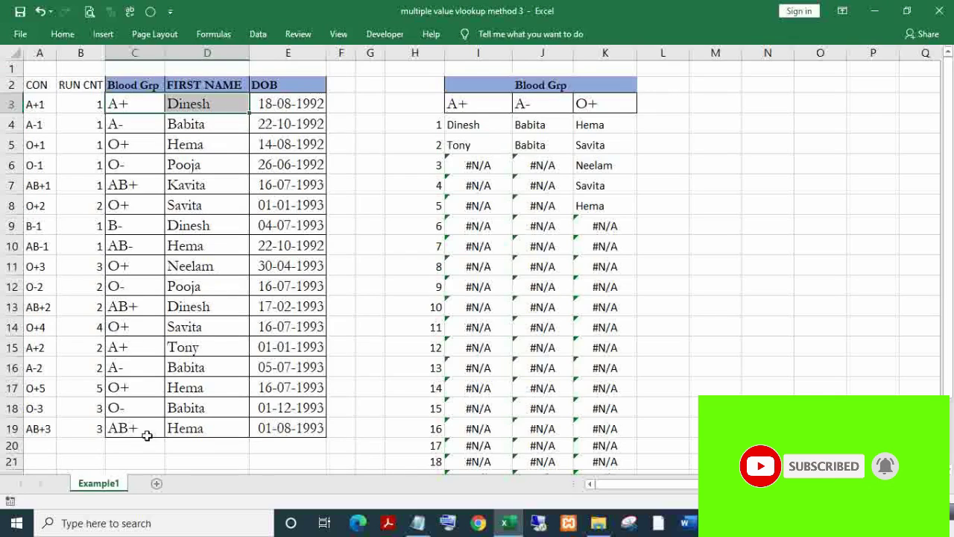
left_click_drag(133, 347, 190, 345, "ctrl")
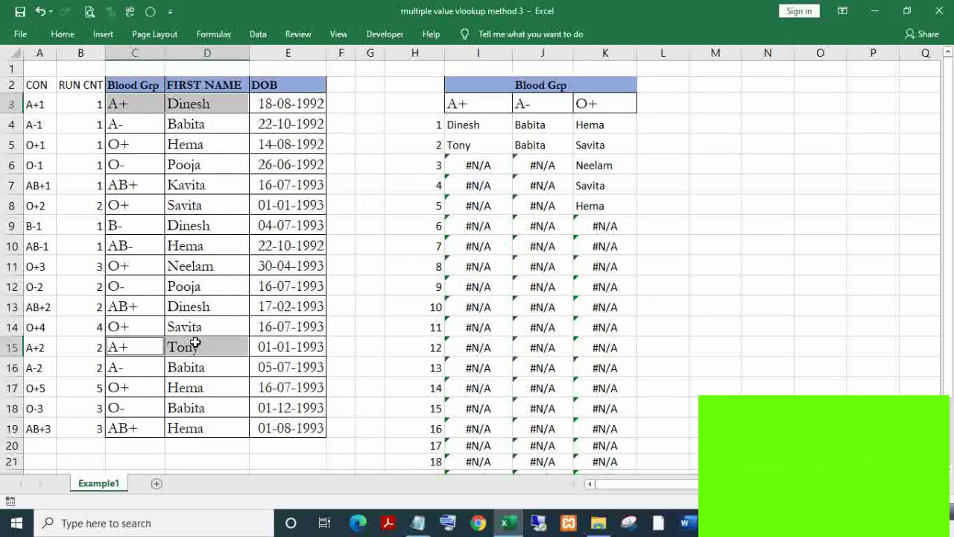
left_click(534, 142)
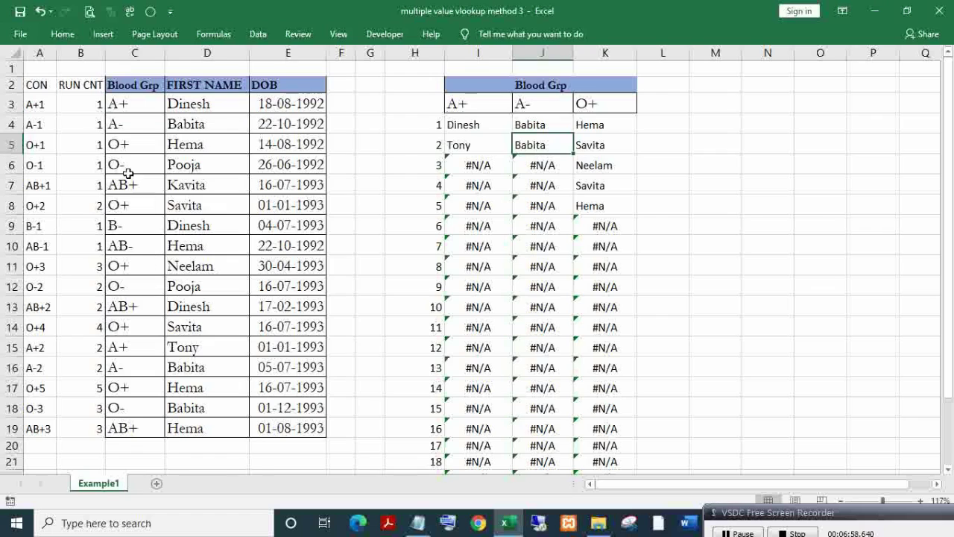
left_click_drag(125, 126, 192, 124)
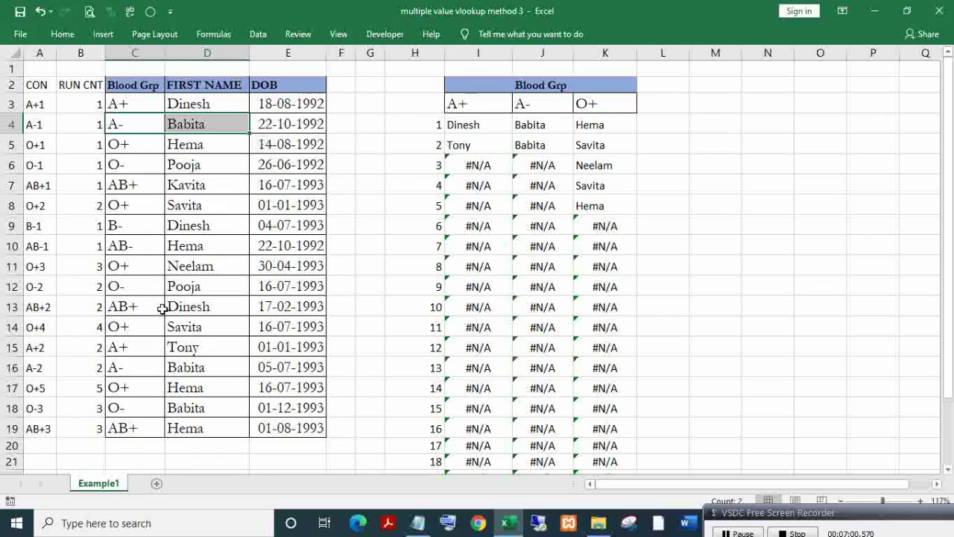
left_click_drag(128, 370, 192, 366)
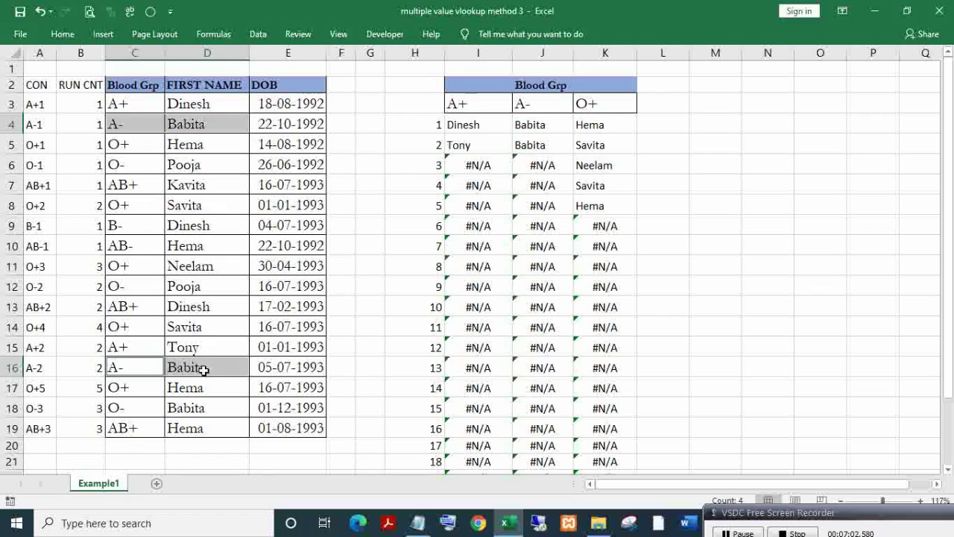
- Replace the first name of the second A- record in D16 with a different name and check it in J5
left_click(215, 370)
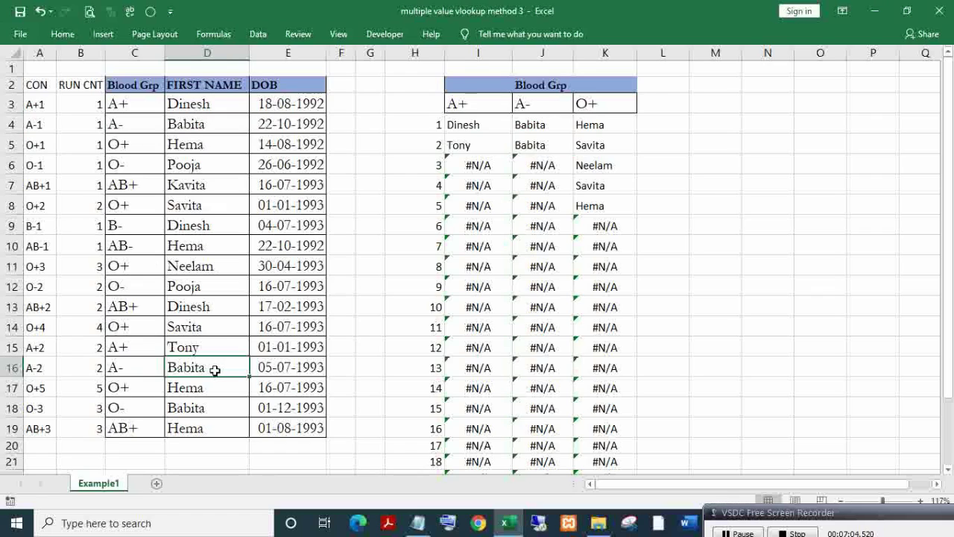
type("cHI")
key("BackSpace")
key("BackSpace")
key("BackSpace")
key("BackSpace")
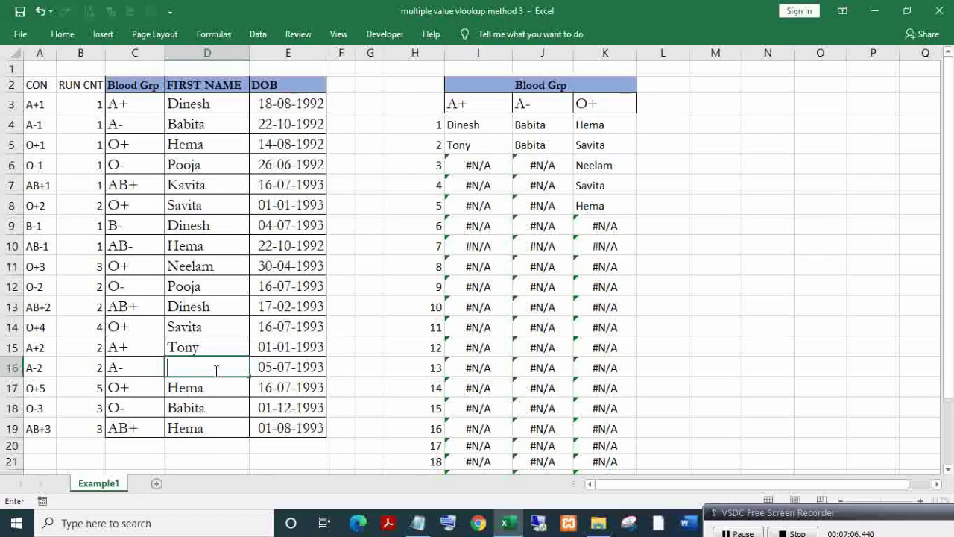
type("CHINTU")
key("Return")
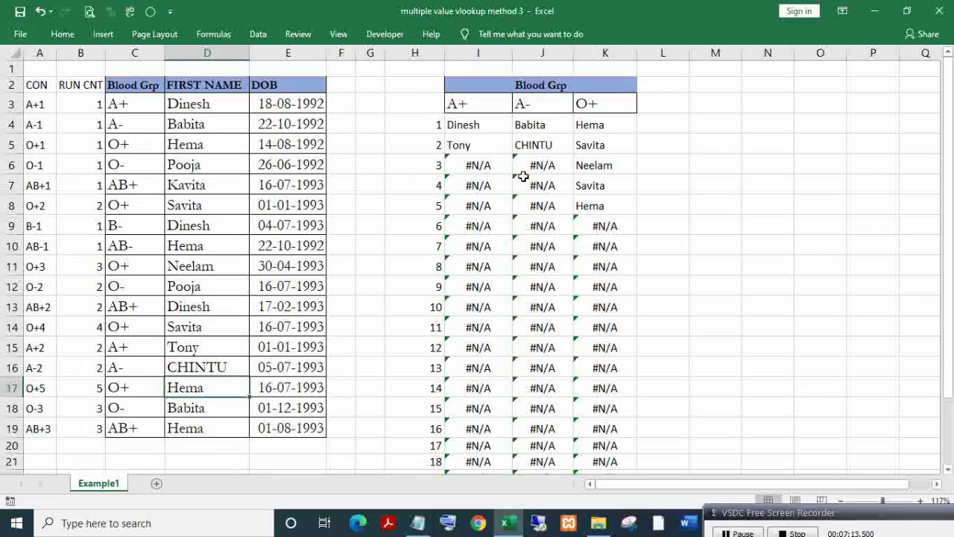
left_click(528, 145)
- Review the first names returned for O+ in K4:K8
left_click(619, 143)
left_click_drag(607, 125, 610, 207)
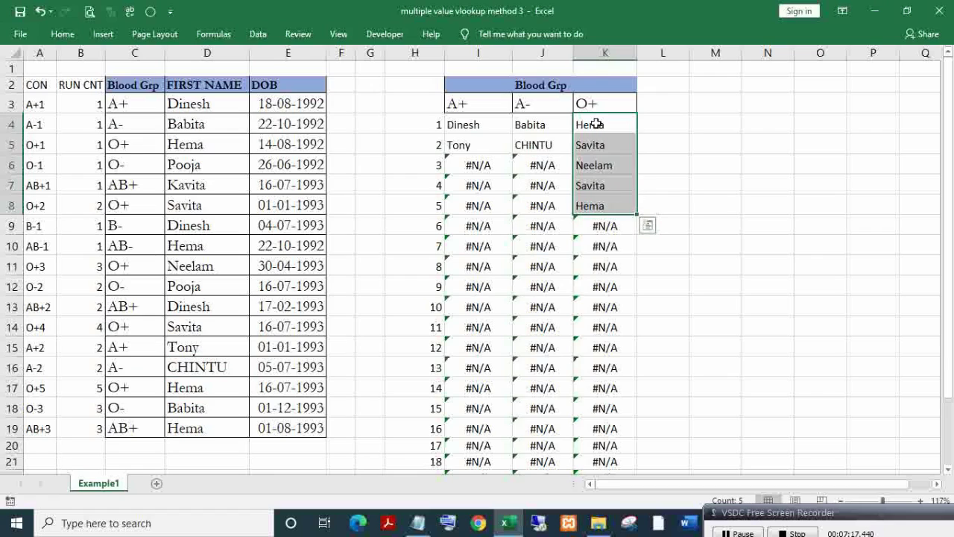
left_click_drag(600, 123, 601, 196)
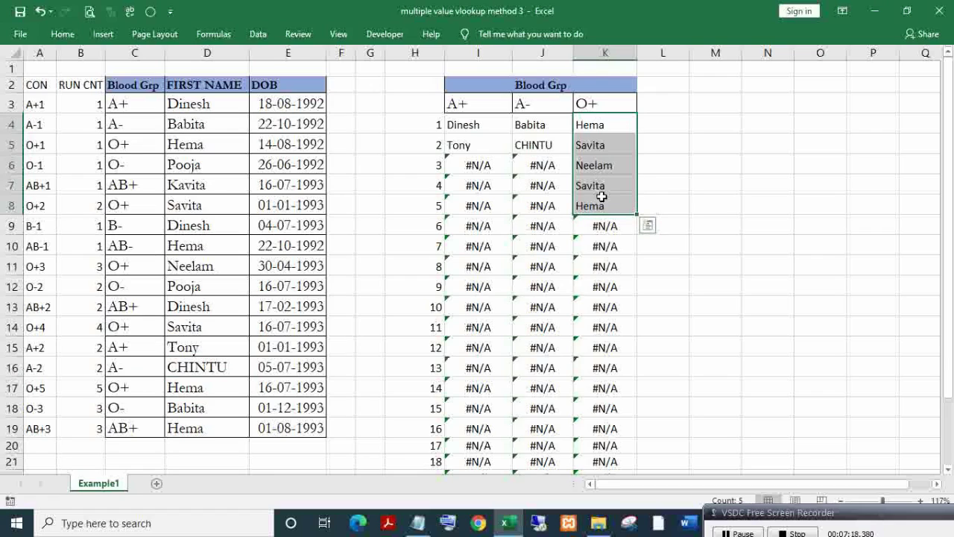
- Add filters to the source table headers and filter Blood Grp to show only O+
left_click(130, 86)
key("ctrl+shift+l")
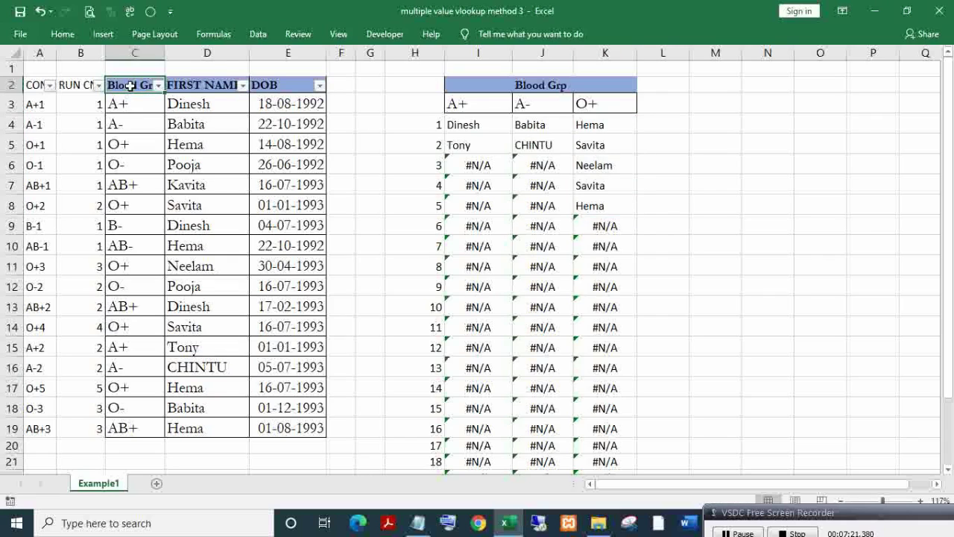
key("Left")
key("Right")
key("alt+Down")
key("Down")
key("Down")
key("Down")
key("Down")
key("Down")
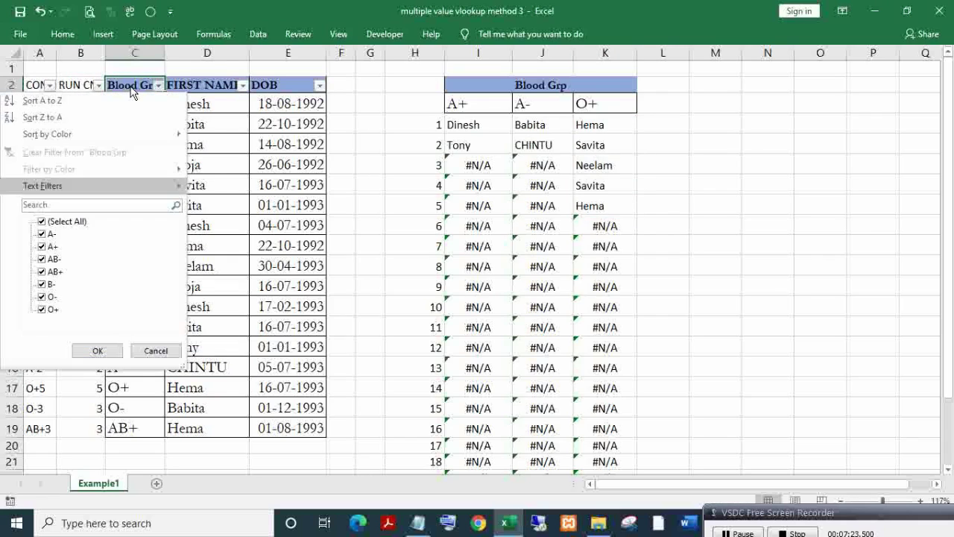
key("space")
key("Down")
key("Down")
key("Down")
key("Down")
key("Down")
key("Down")
key("Down")
key("space")
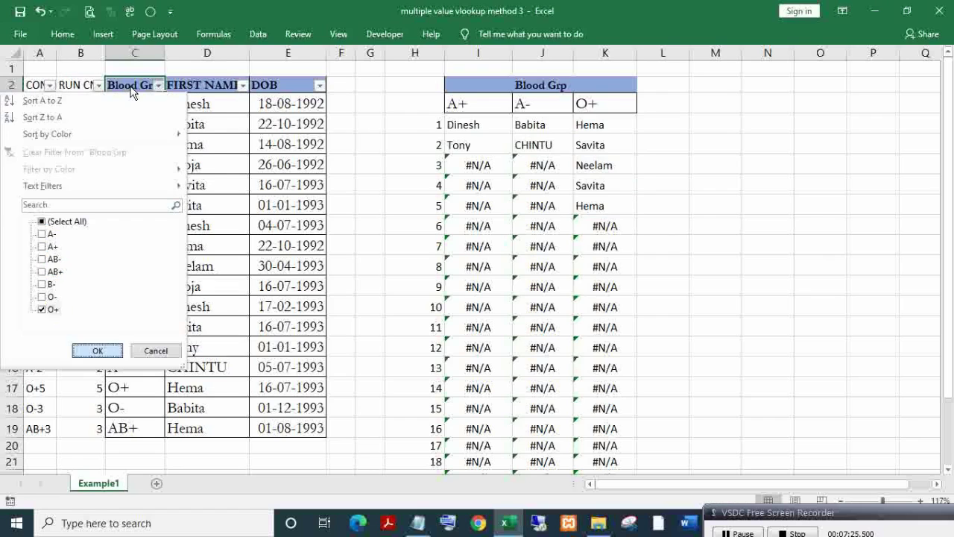
key("Return")
- Select the filtered first names in column D to review the O+ records in the source table
key("Right")
key("Down")
key("Down")
key("Down")
key("Down")
key("Down")
key("ctrl+shift+Down")
key("Up")
key("Up")
key("Up")
key("Up")
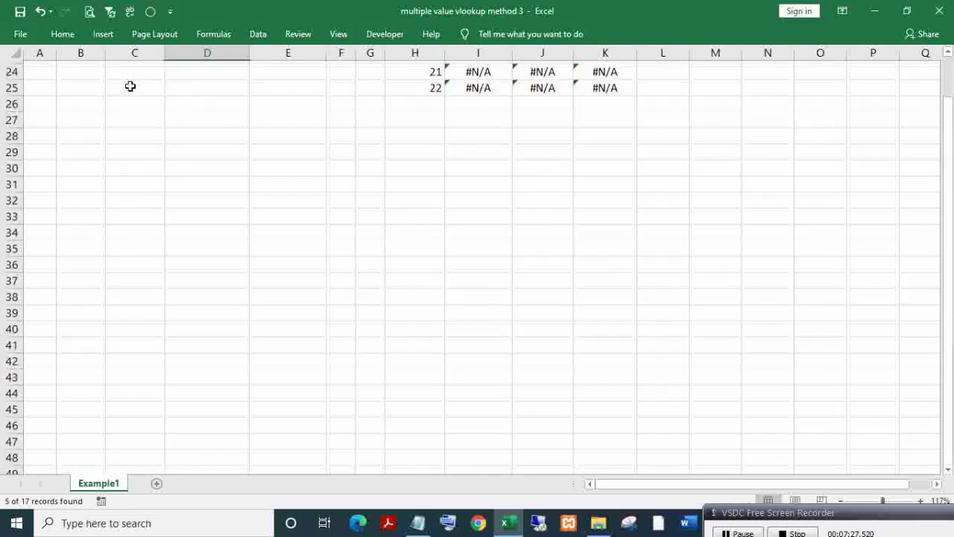
key("ctrl+shift+Down")
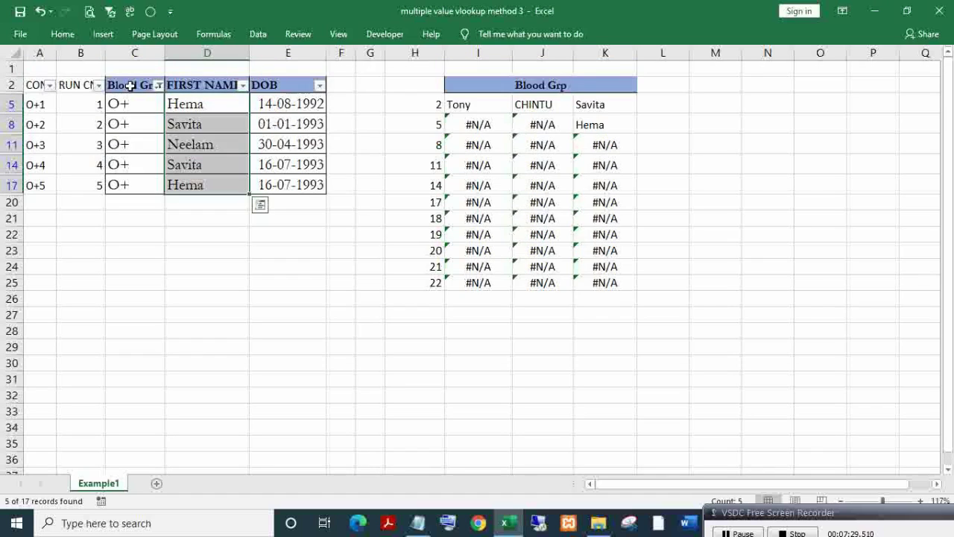
- Remove the filters from the source table and check the O+ names in column K one by one
left_click(180, 84)
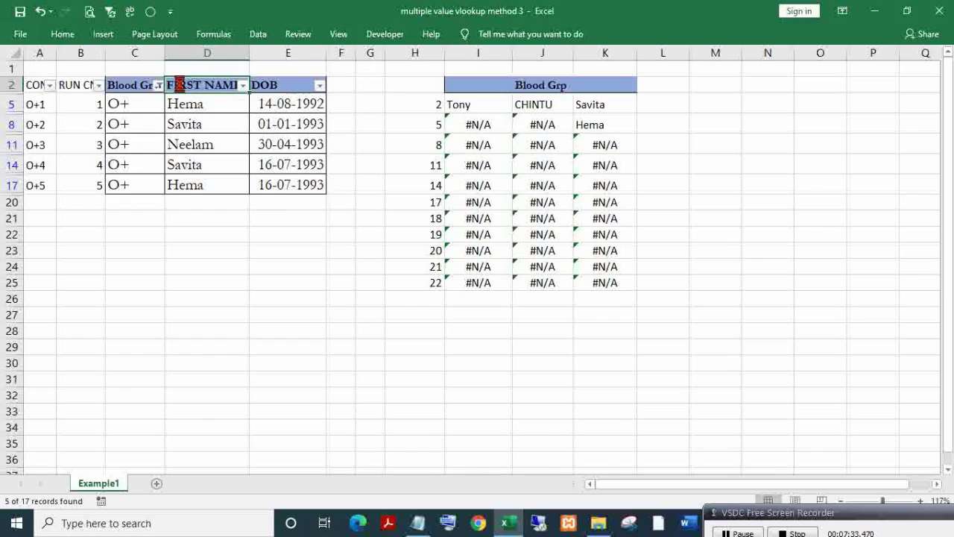
key("ctrl+shift+l")
left_click(589, 128)
left_click(588, 164)
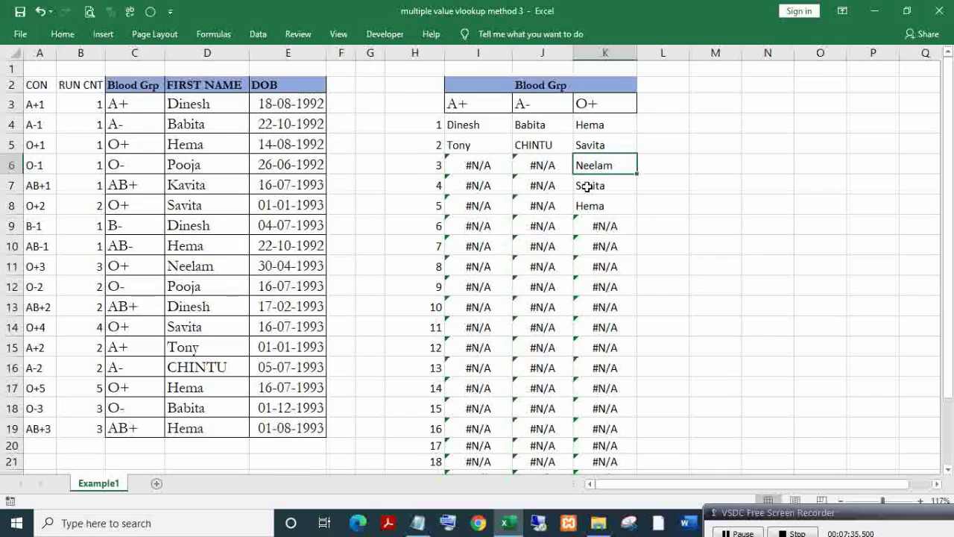
left_click(589, 185)
left_click(589, 205)
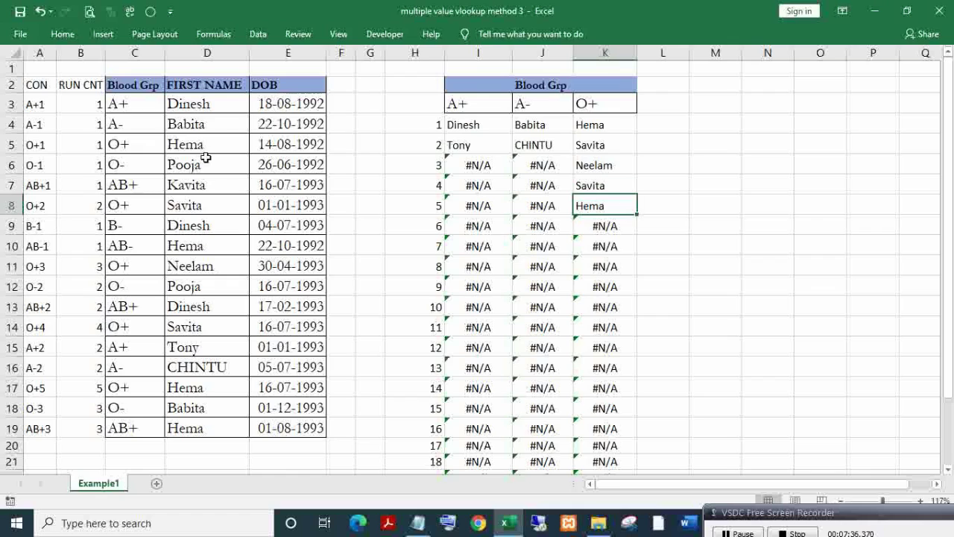
- Enter b- as a fourth blood group heading in L3
left_click(632, 107)
left_click(656, 112)
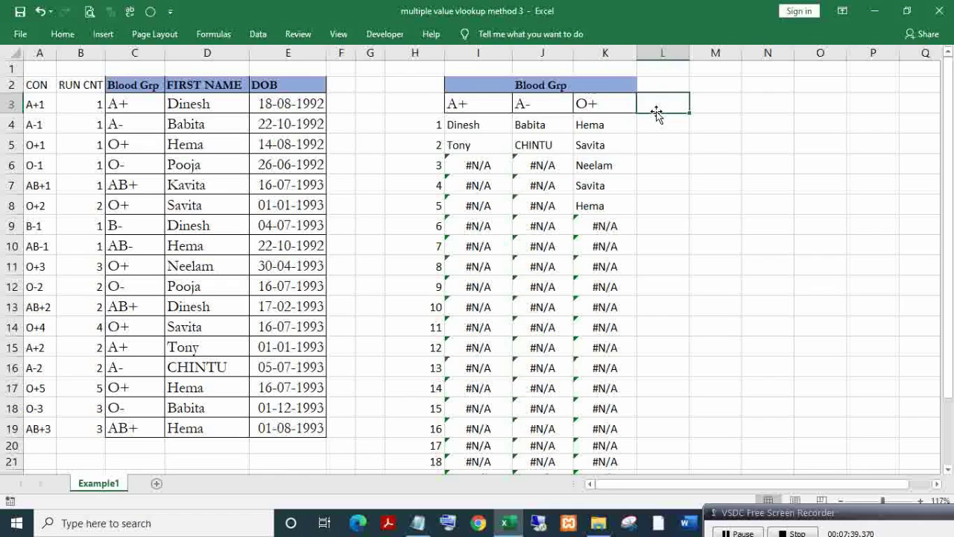
type("b")
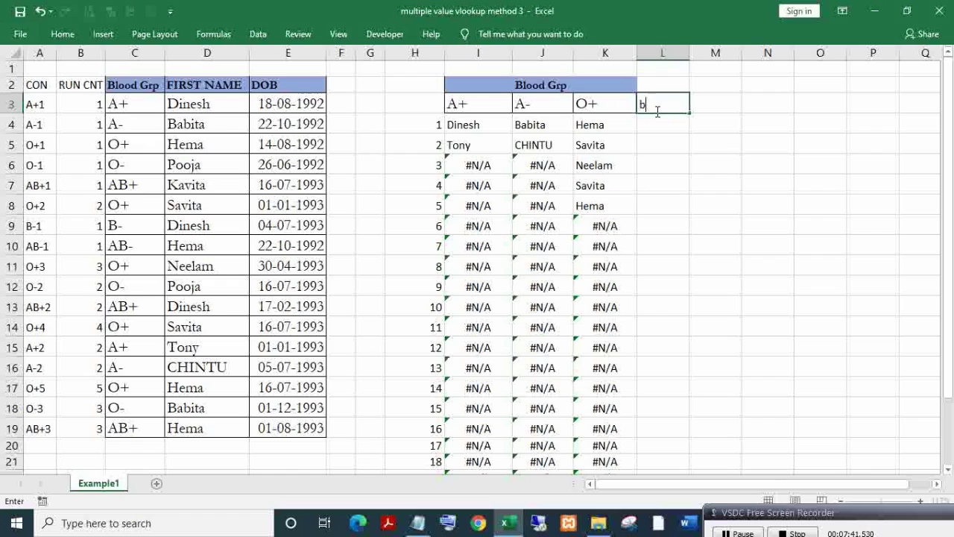
type("-")
key("Right")
- Fill the VLOOKUP formula from K4 across into L4
key("Left")
key("Left")
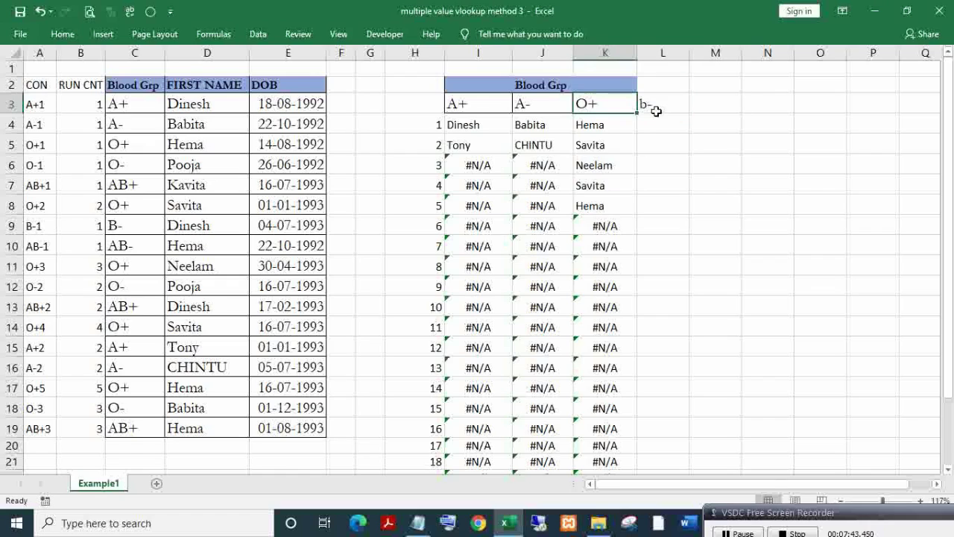
key("Down")
key("shift+Right")
key("ctrl+r")
key("Right")
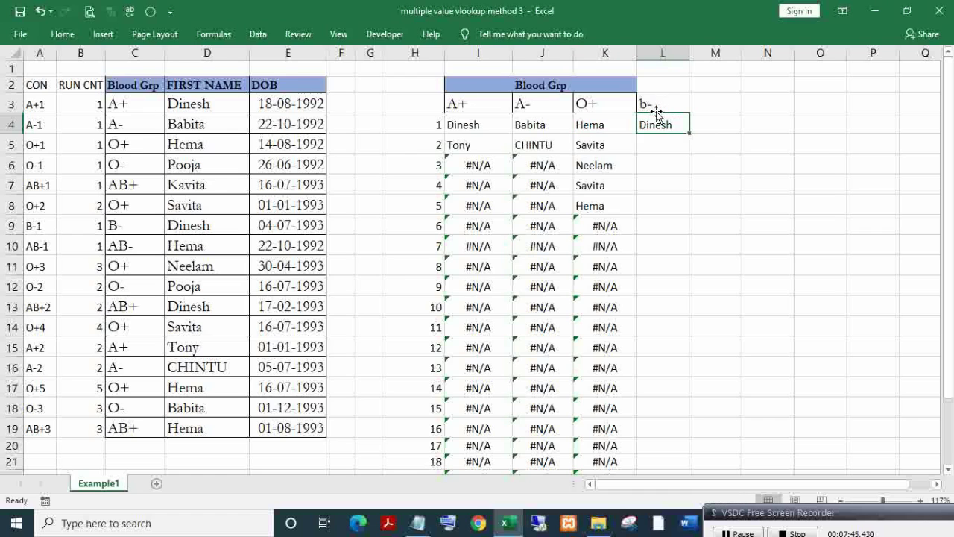
- Fill the L4 formula down column L alongside the serial numbers and check it against the B- row of the source table
key("shift+Down")
key("shift+Down")
key("shift+Down")
key("shift+Down")
key("shift+Down")
key("shift+Down")
key("shift+Down")
key("shift+Down")
key("shift+Down")
key("shift+Down")
key("shift+Down")
key("shift+Down")
key("shift+Down")
key("shift+Down")
key("shift+Down")
key("shift+Down")
key("shift+Down")
key("shift+Down")
key("shift+Down")
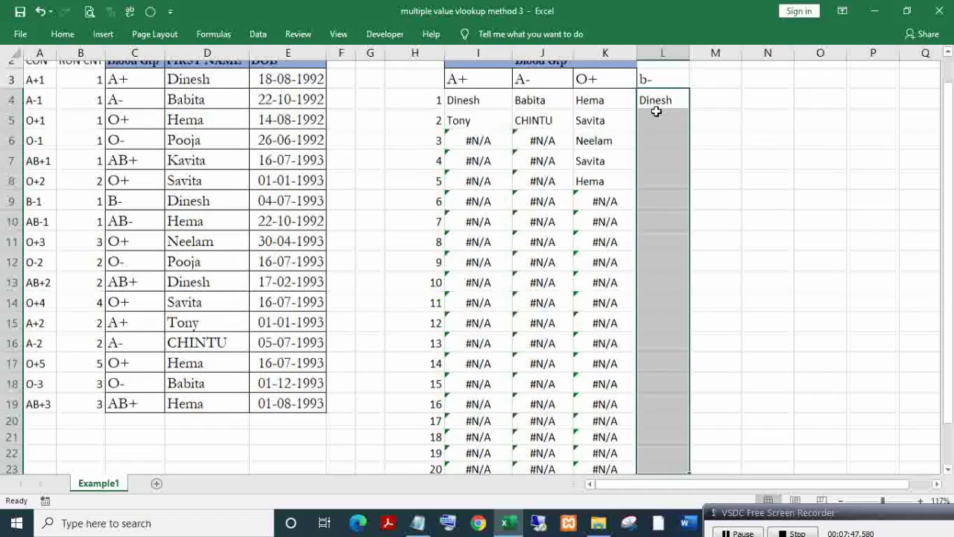
key("ctrl+d")
left_click_drag(139, 210, 171, 211)
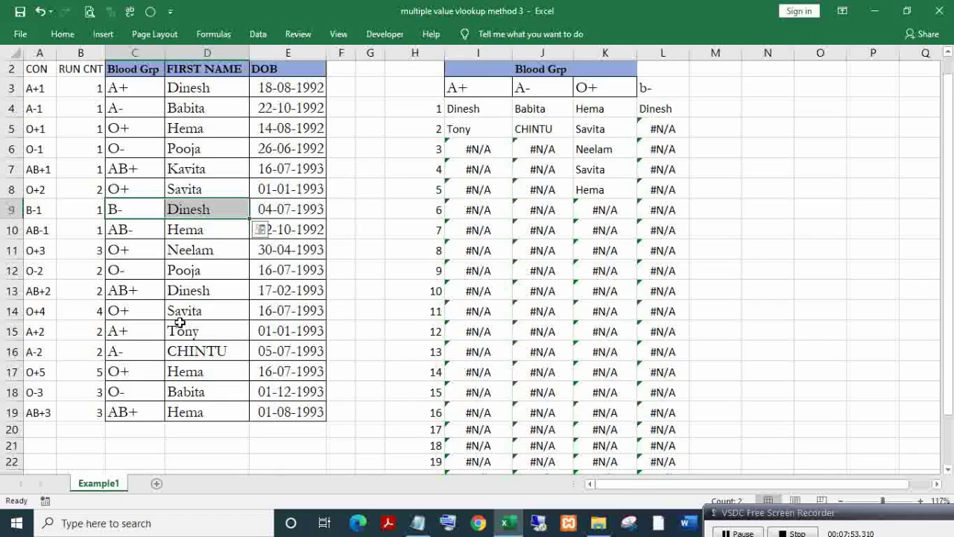
- Change the first lookup blood group heading in I3 to ab+
left_click(129, 297)
left_click(479, 87)
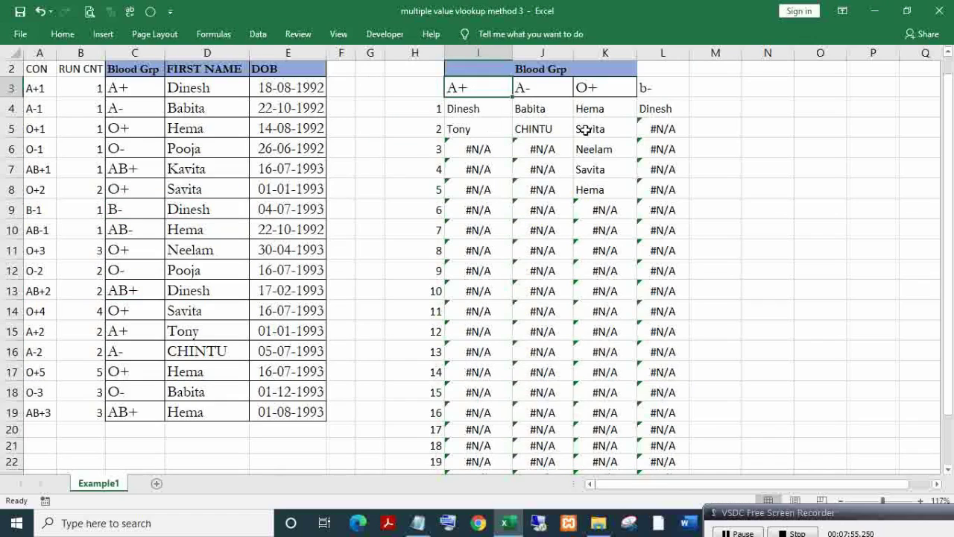
type("ab")
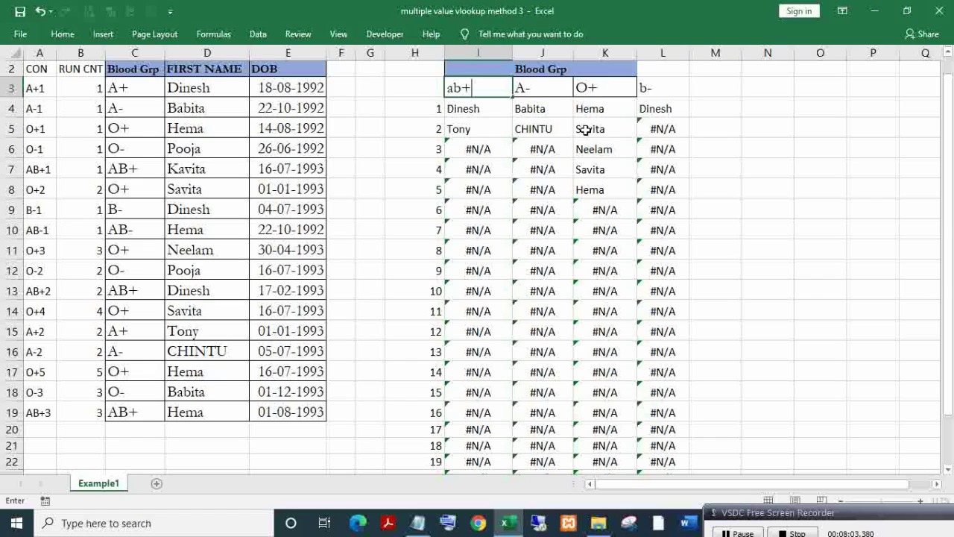
key("Return")
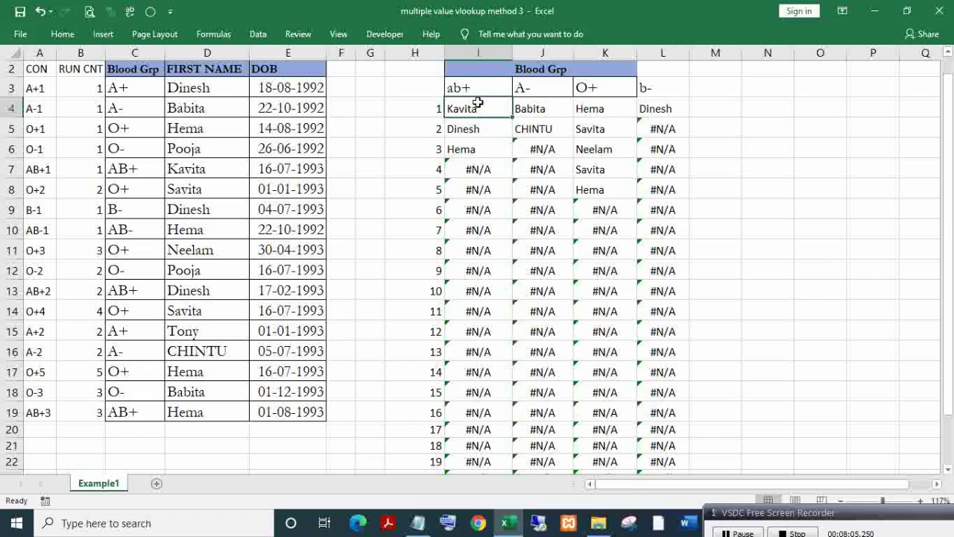
- Compare the names returned for ab+ in I4:I6 with the AB+ records in rows 7, 13 and 19 of the source table
left_click_drag(478, 102, 478, 145)
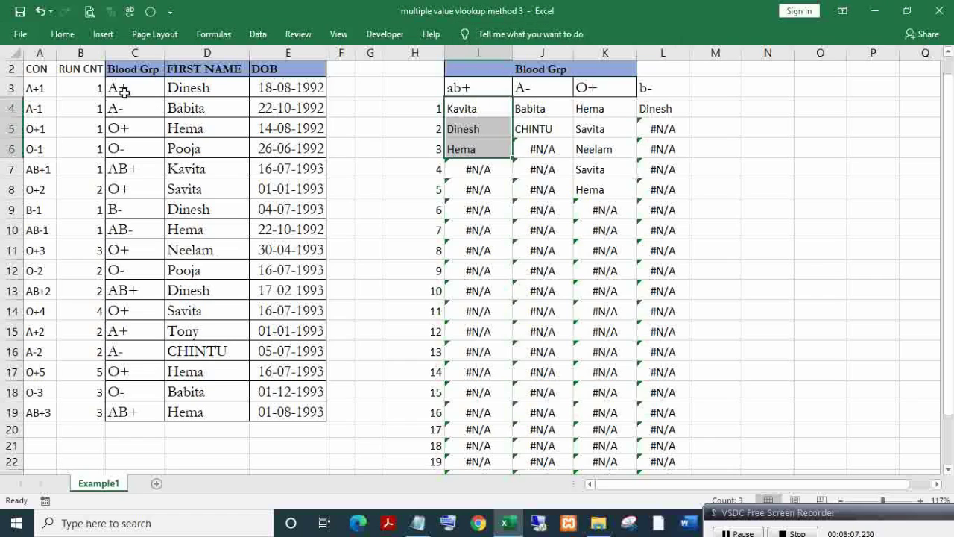
left_click_drag(123, 170, 172, 169)
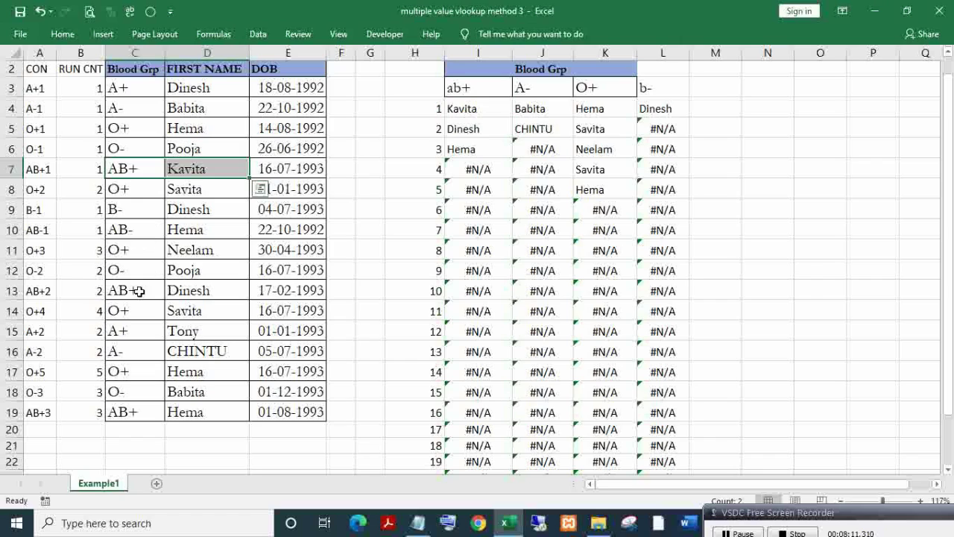
left_click_drag(146, 292, 191, 293)
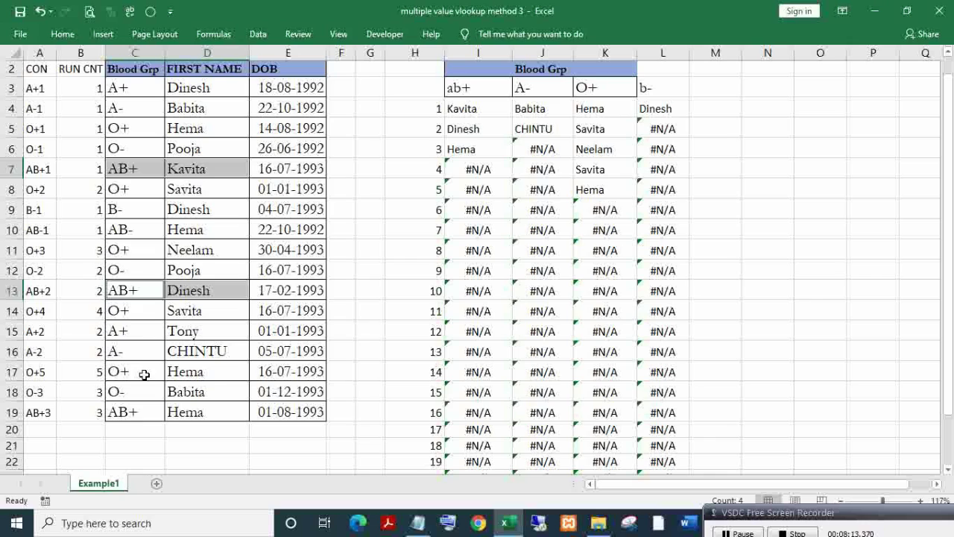
left_click_drag(124, 413, 214, 413)
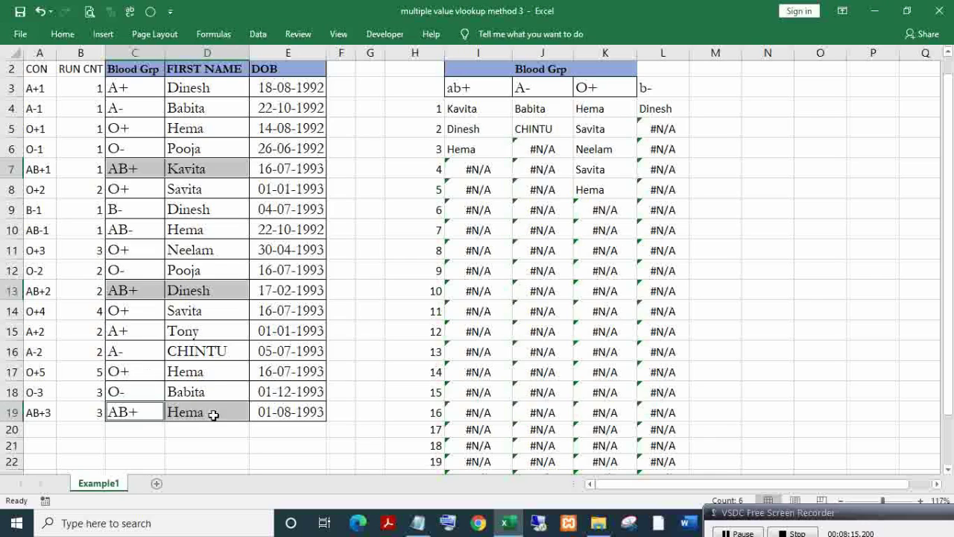
left_click(485, 124)
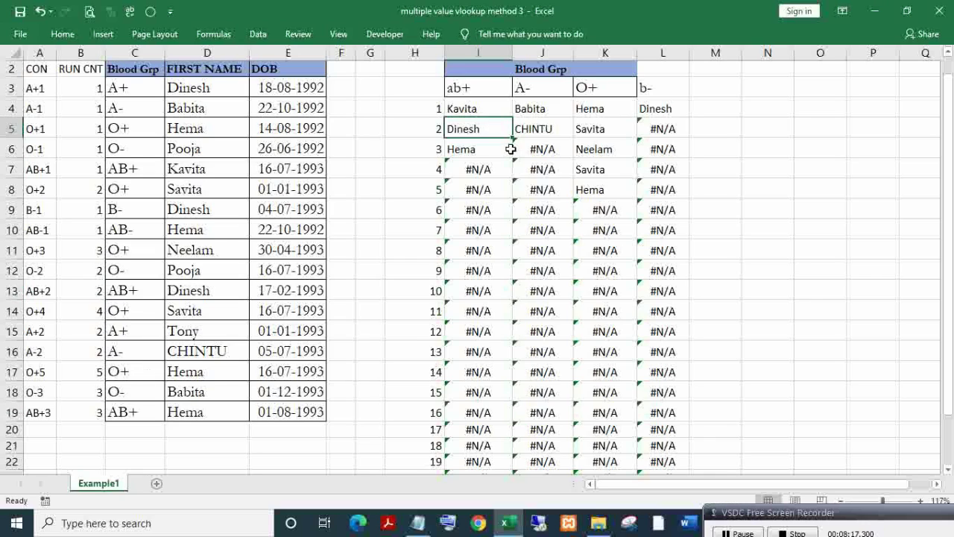
left_click(480, 112)
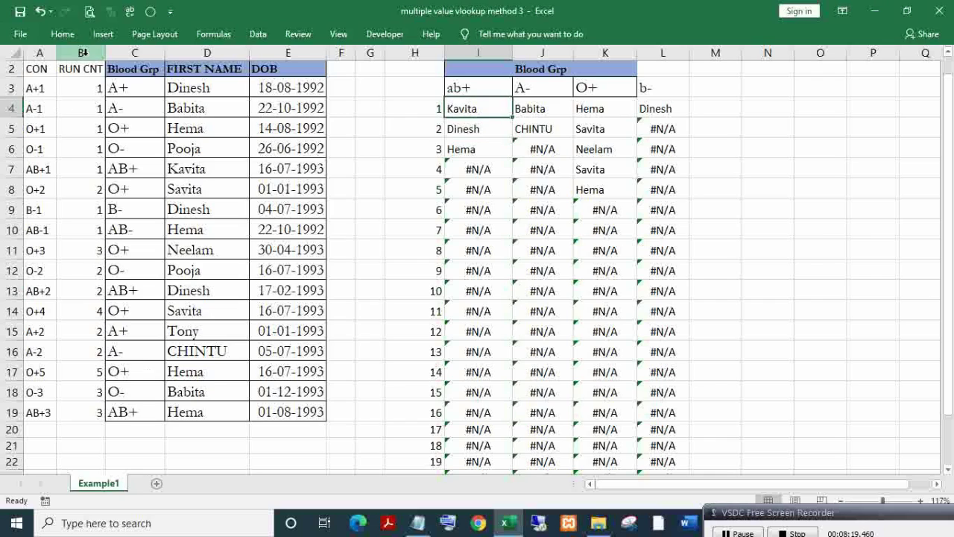
left_click(618, 112)
left_click(649, 109)
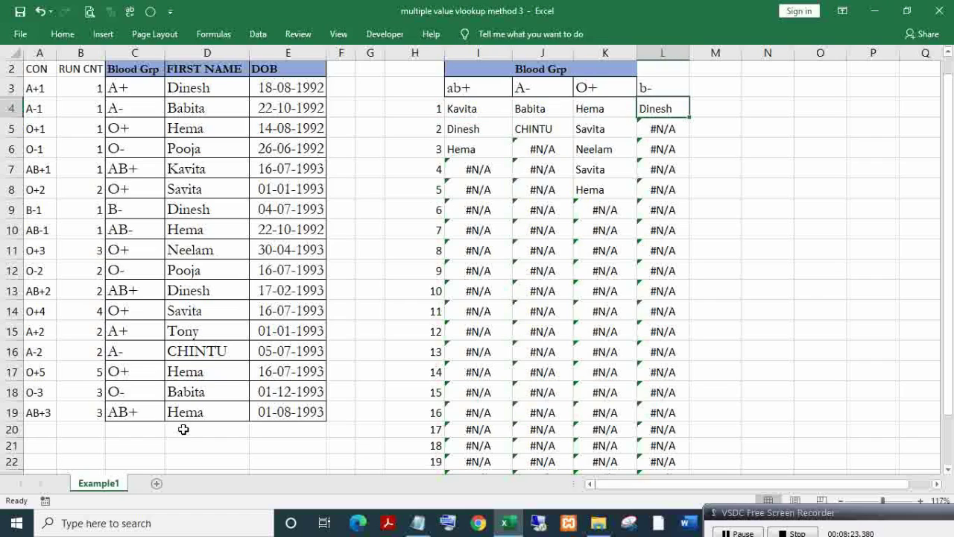
- Duplicate the Example1 sheet, placing the copy after the original
left_click_drag(80, 52, 41, 52)
left_click(37, 69)
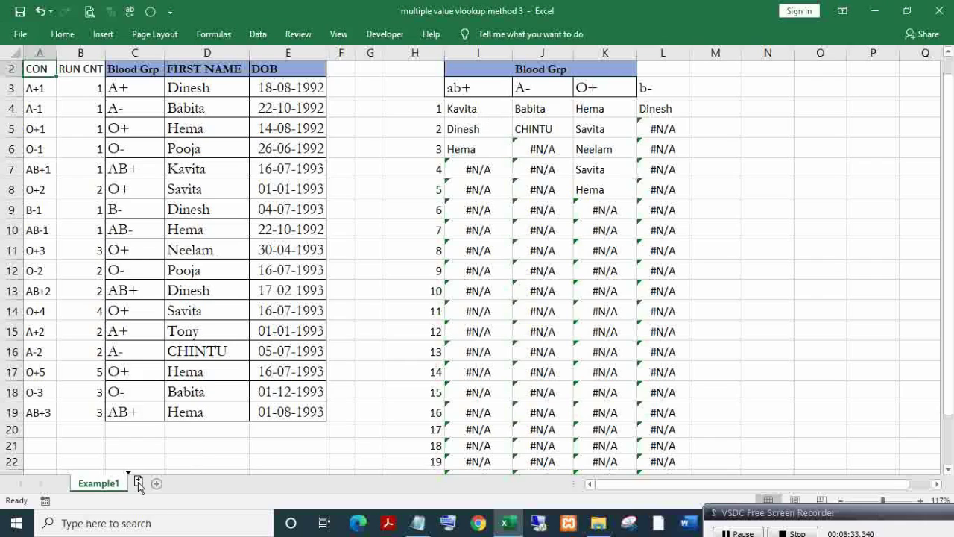
left_click_drag(138, 482, 140, 482)
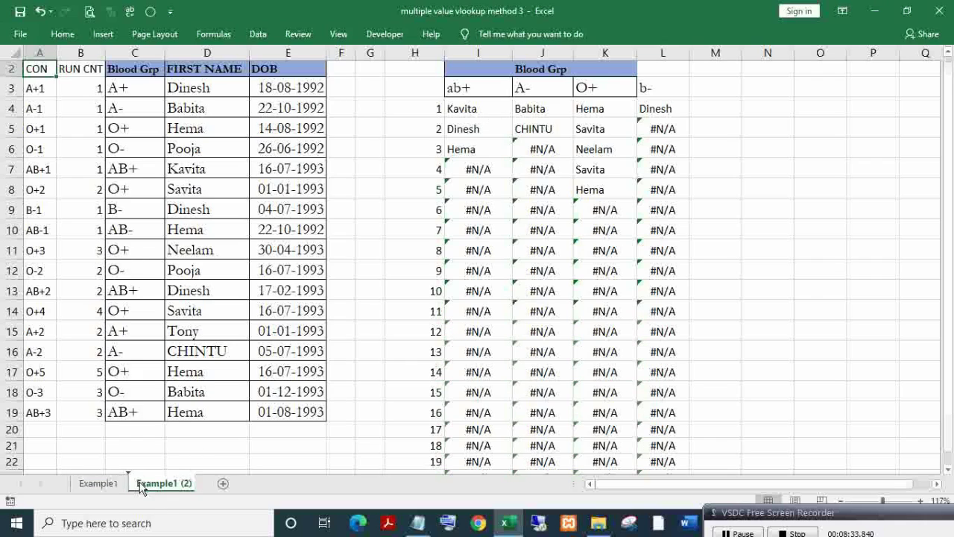
- Inspect the COUNTIF formula in B3 and the CONCATENATE formula in A3 on the copied sheet
left_click(78, 88)
key("F2")
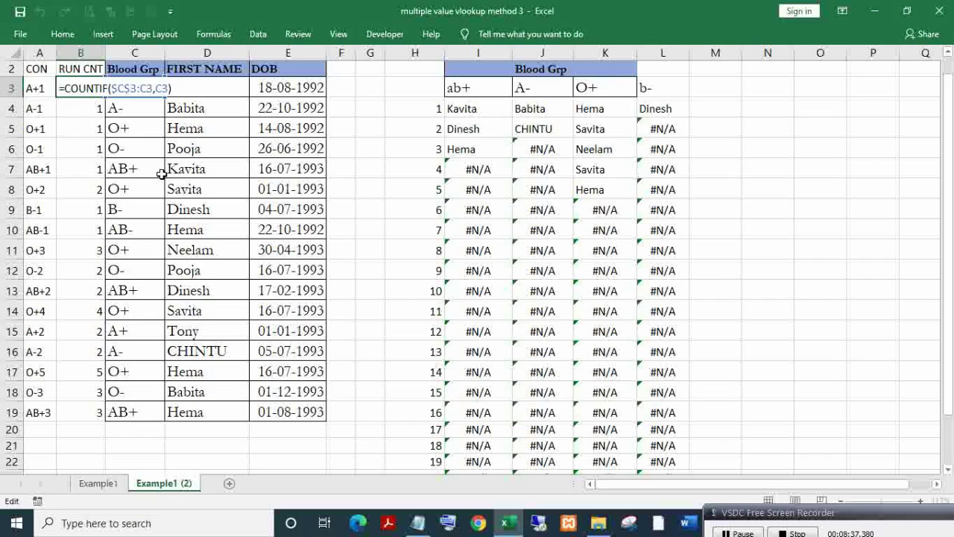
key("Escape")
key("Left")
key("F2")
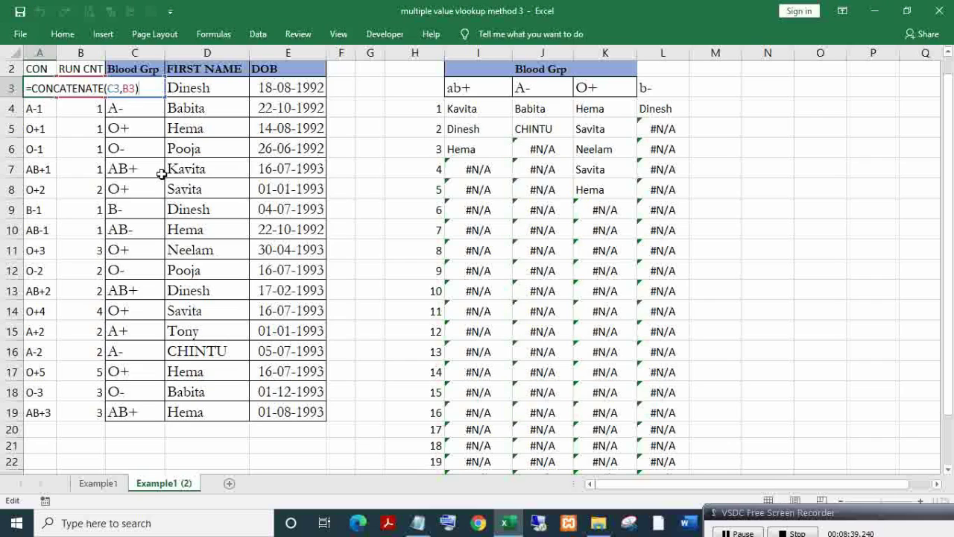
key("Escape")
key("Right")
key("F2")
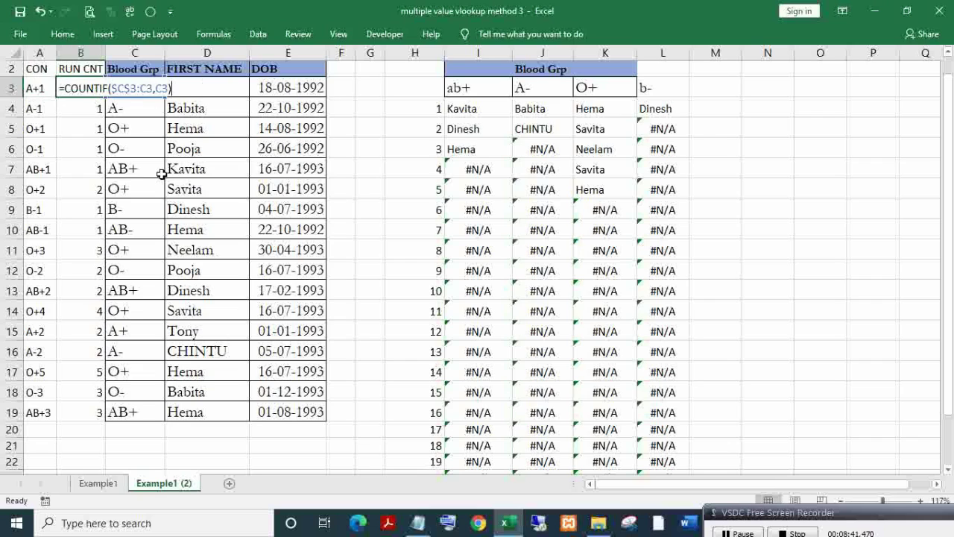
- Inspect the C3 and B3 arguments of the CONCATENATE formula in A3
key("Escape")
key("Left")
key("F2")
key("Left")
key("Left")
key("Left")
key("Left")
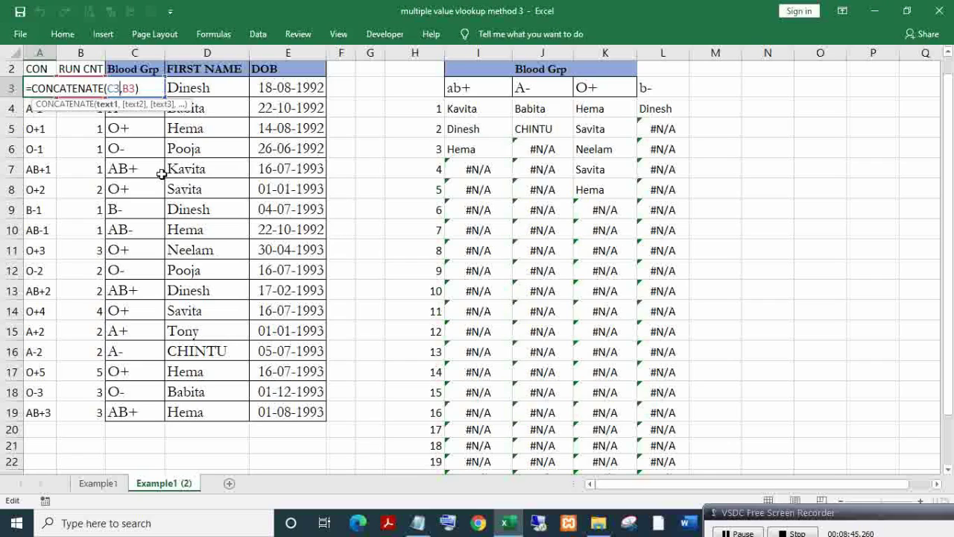
key("Right")
key("shift+Right")
key("shift+Right")
key("Escape")
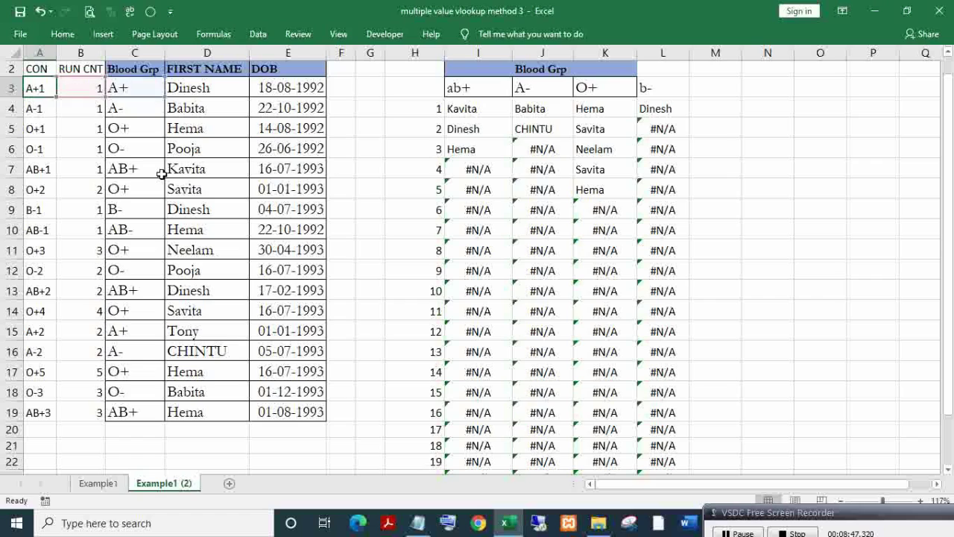
- Examine the COUNTIF formula in B3 and how the CONCATENATE formula in A3 refers to that cell
key("Right")
key("F2")
key("shift+Left")
key("shift+Left")
key("shift+Left")
key("shift+Left")
key("shift+Left")
key("shift+Left")
key("shift+Left")
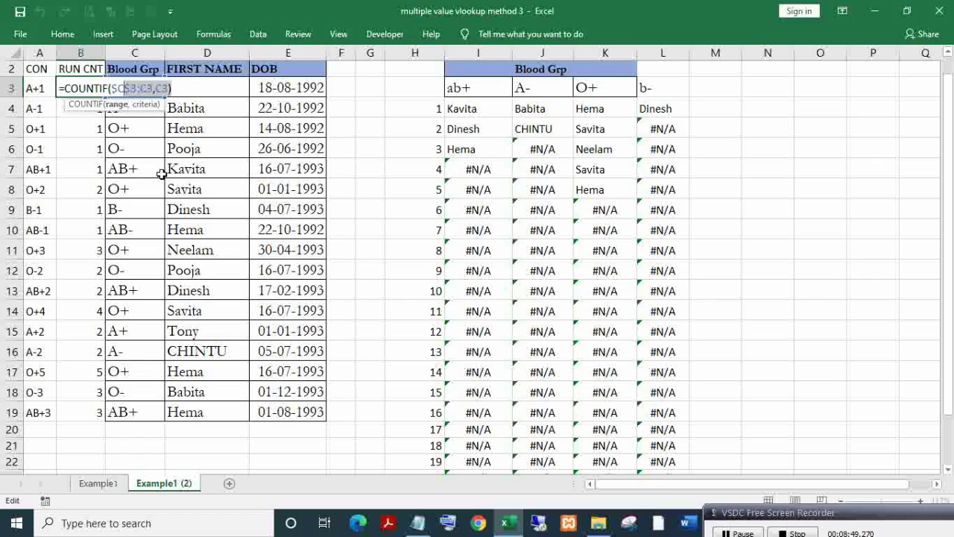
key("shift+Home")
key("Return")
key("Up")
key("F2")
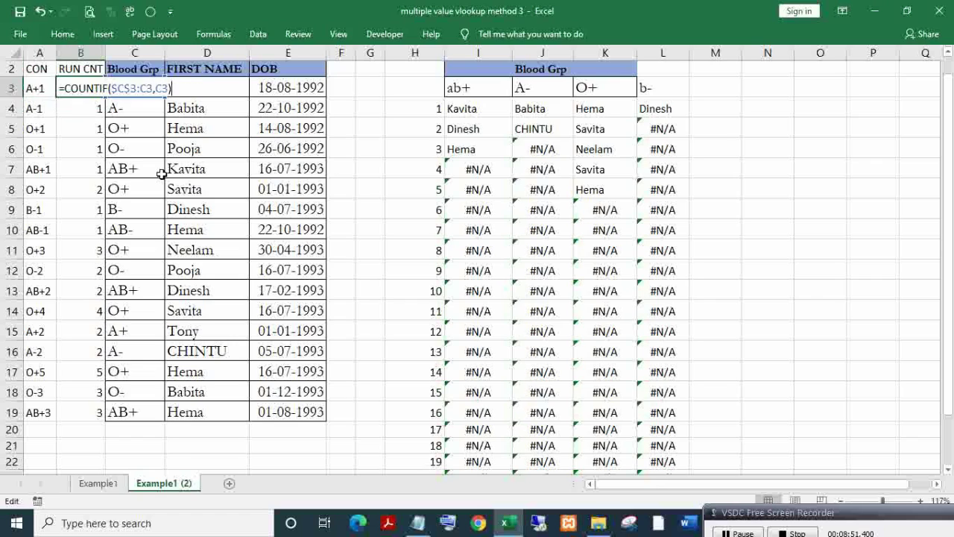
key("Escape")
key("Left")
key("F2")
key("Left")
key("Left")
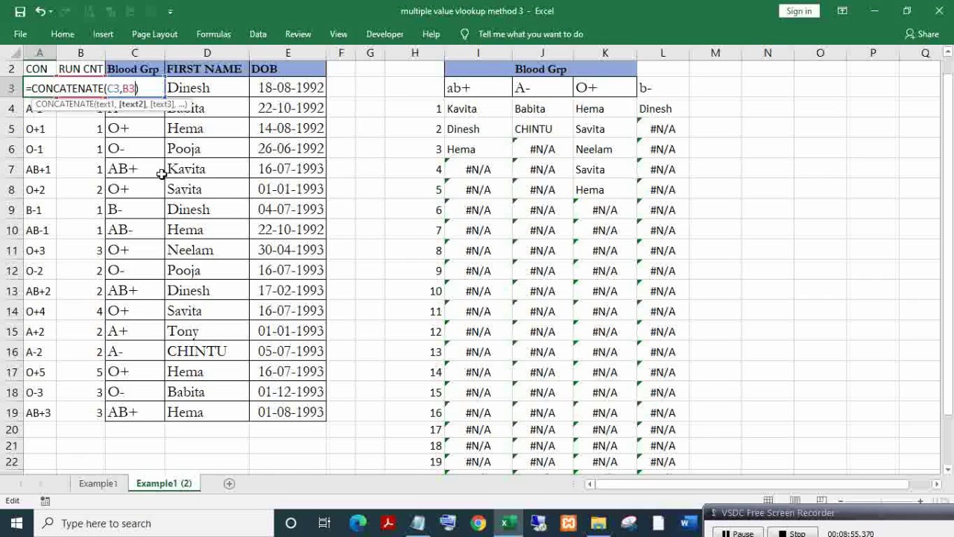
- Copy the expression COUNTIF($C$3:C3,C3) from the RUN CNT formula in B3
key("Escape")
key("Right")
key("F2")
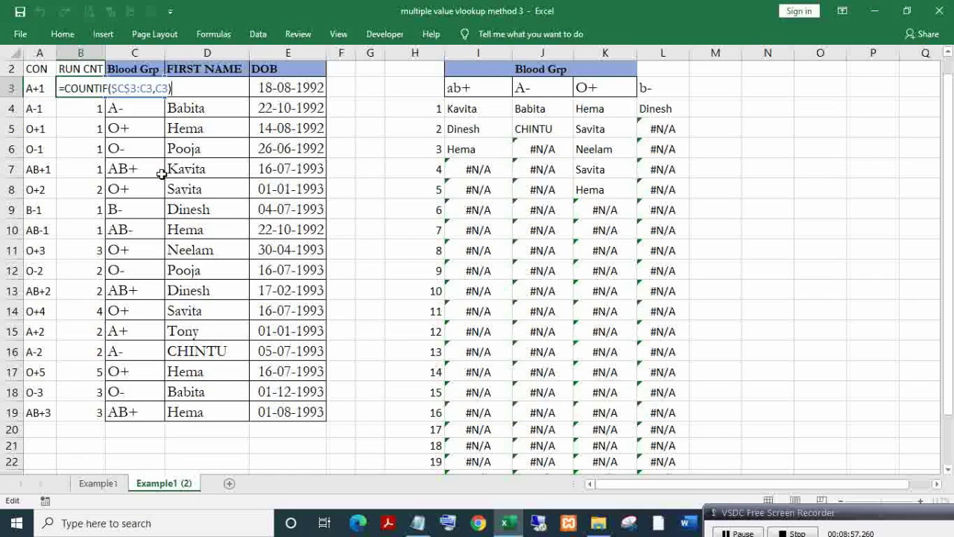
key("shift+Home")
key("ctrl+c")
key("Escape")
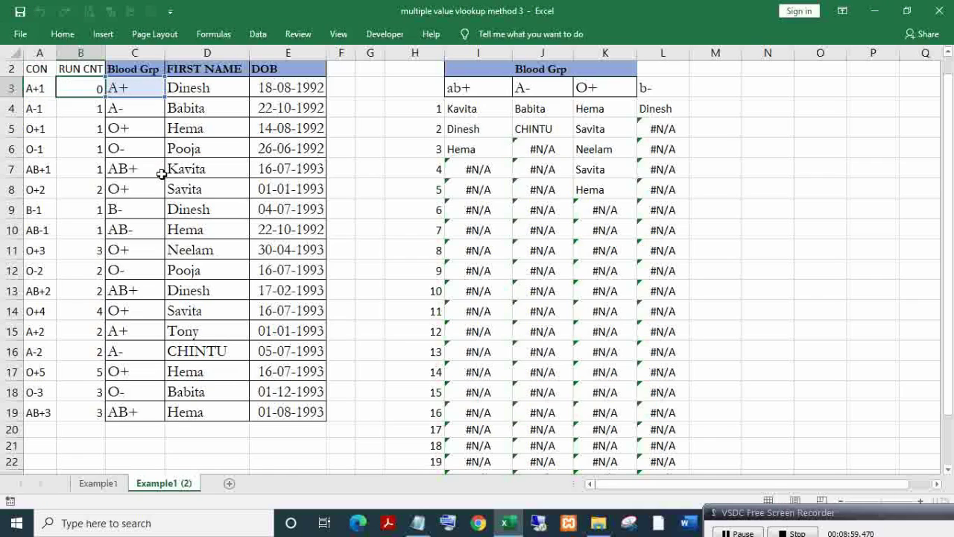
- Replace the B3 argument of the CONCATENATE formula in A3 with COUNTIF($C$3:C3,C3) and fill the formula down to A19
key("Left")
key("F2")
key("Left")
key("Left")
key("Left")
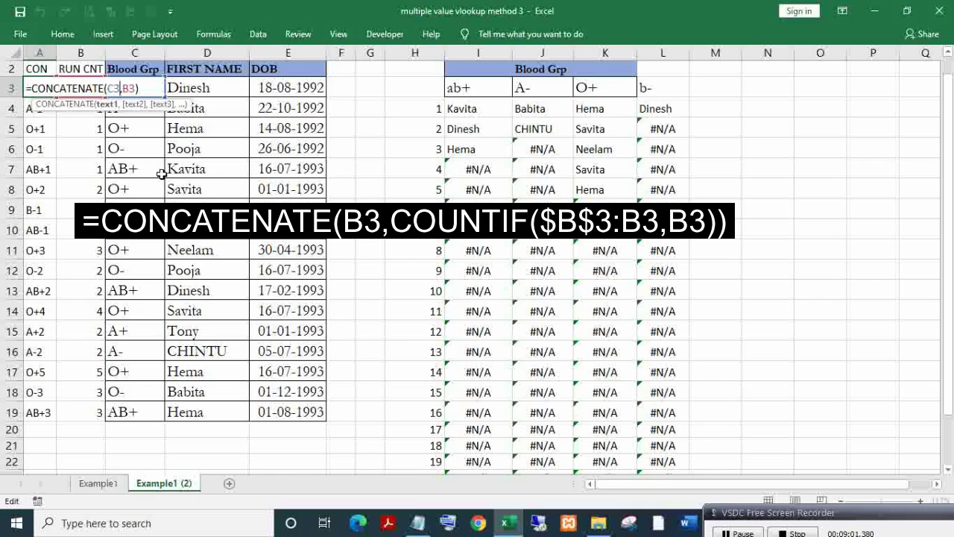
key("Right")
key("shift+Right")
key("shift+Right")
key("shift+Right")
key("shift+Left")
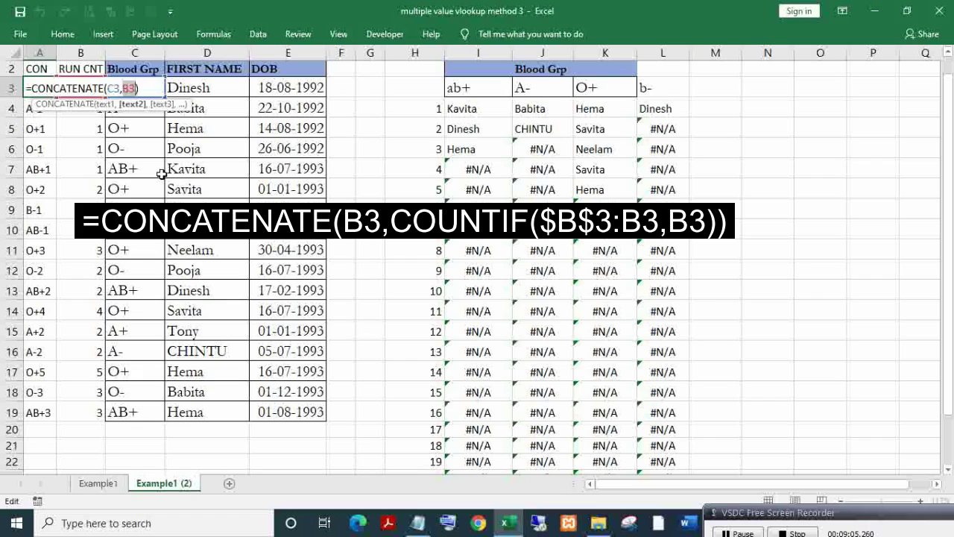
key("ctrl+v")
key("Return")
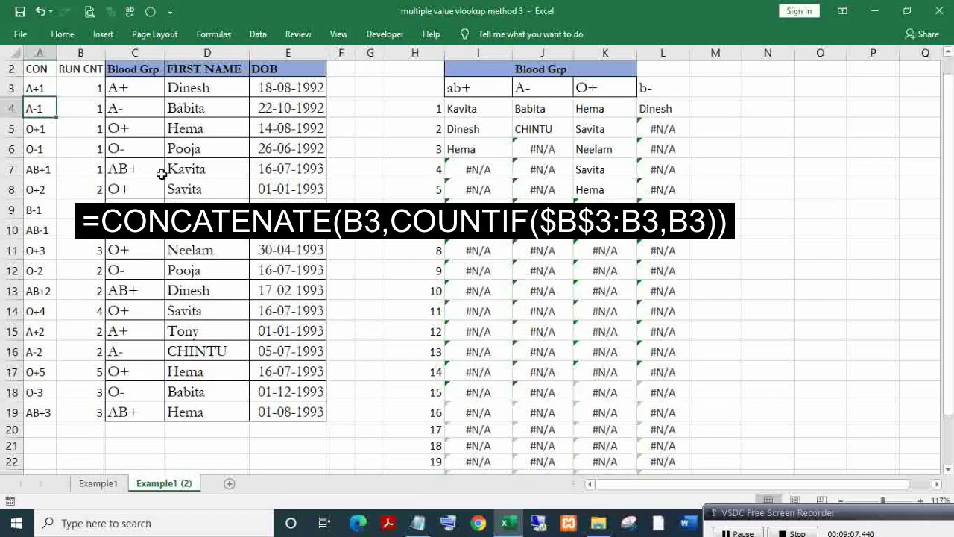
key("Up")
key("ctrl+shift+Down")
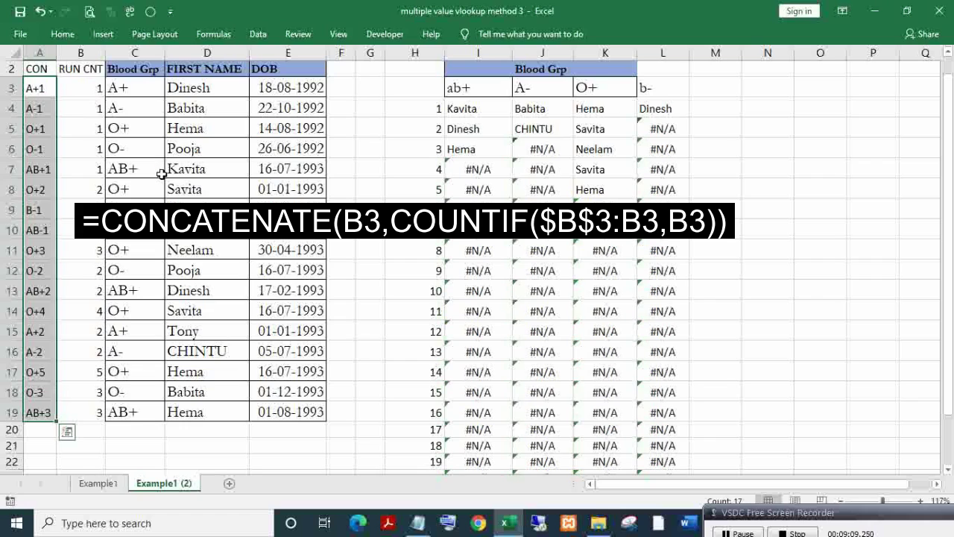
- Delete the RUN CNT helper column B from the copied sheet
key("Up")
key("Right")
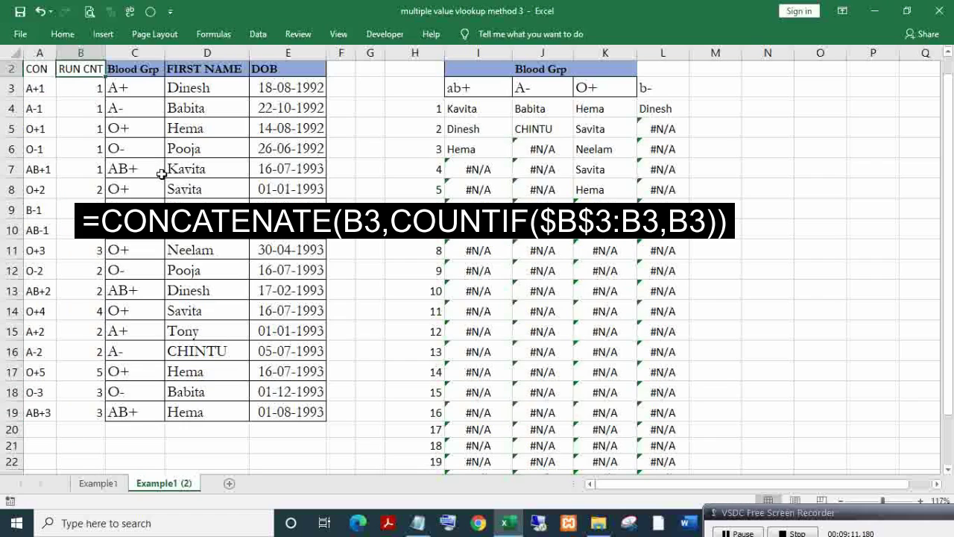
key("ctrl+space")
key("ctrl+minus")
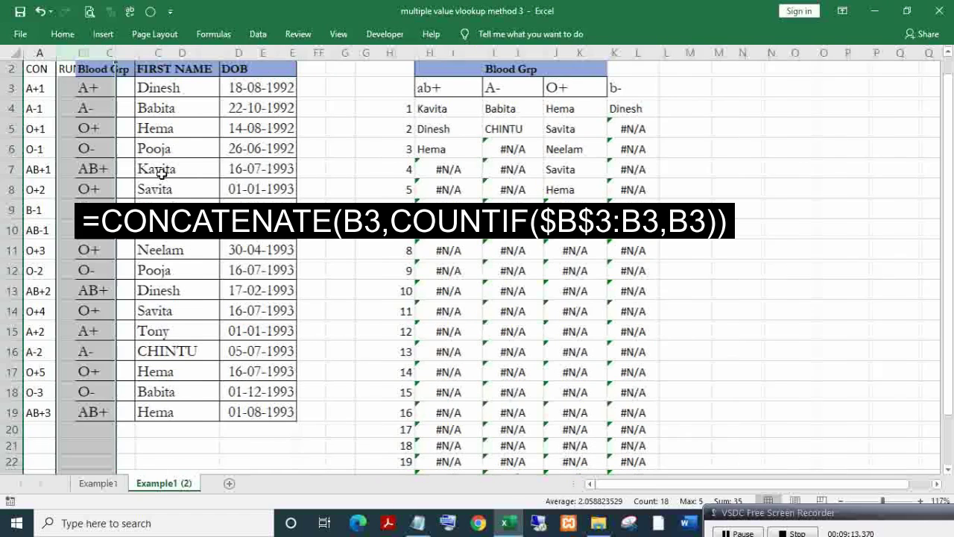
- Change the column index of the VLOOKUP formula in H4 to 3
key("Left")
key("Right")
key("Right")
key("Right")
key("Right")
key("Right")
key("Right")
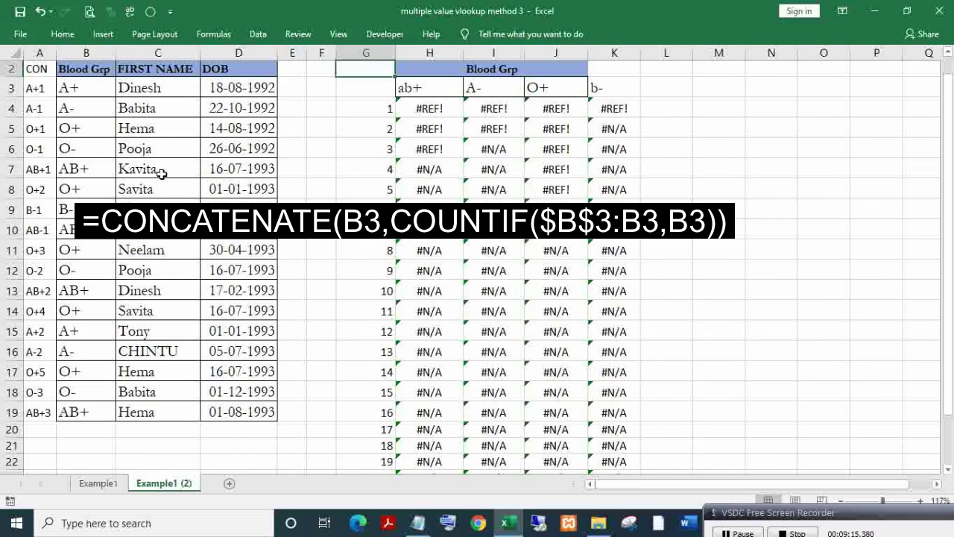
key("Right")
key("Right")
key("Down")
key("Down")
key("Left")
key("Left")
key("Left")
key("F2")
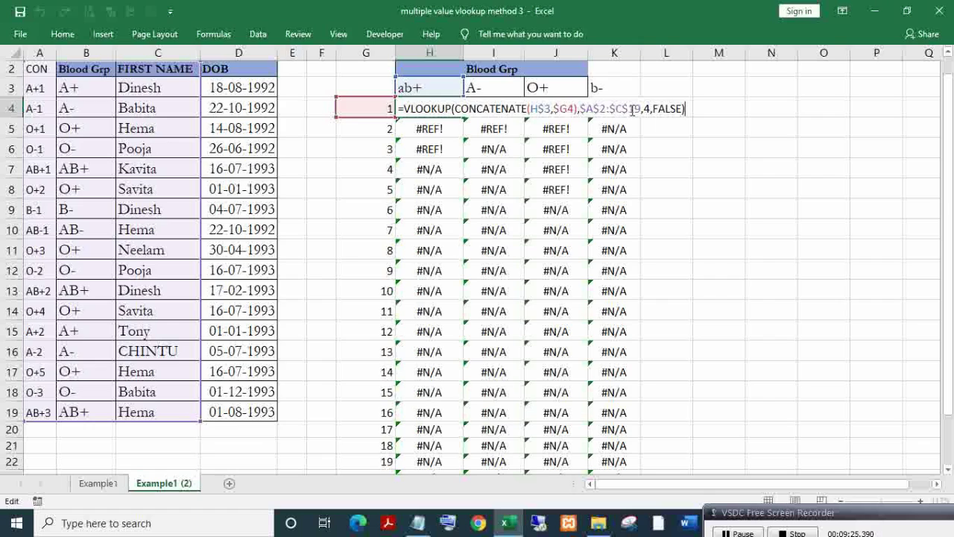
key("ctrl+Return")
key("F2")
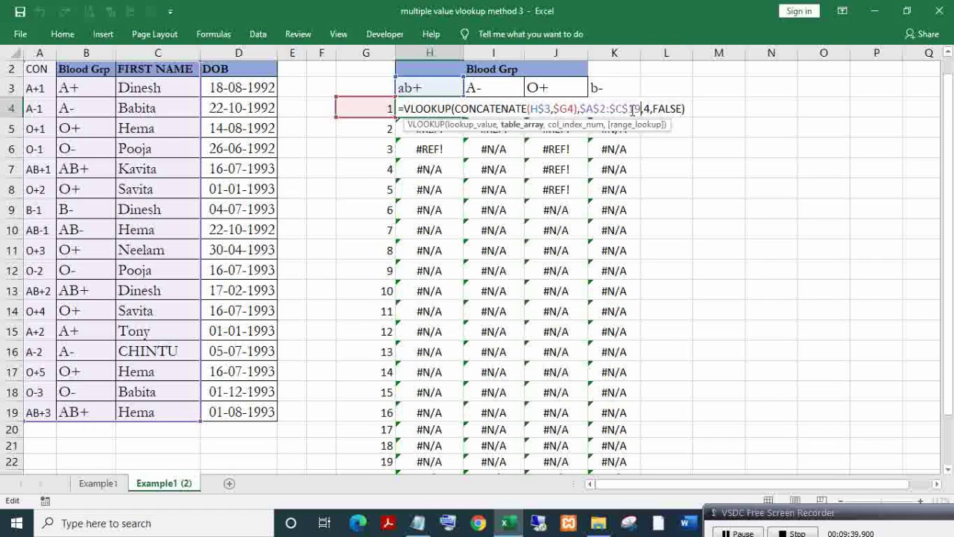
key("Right")
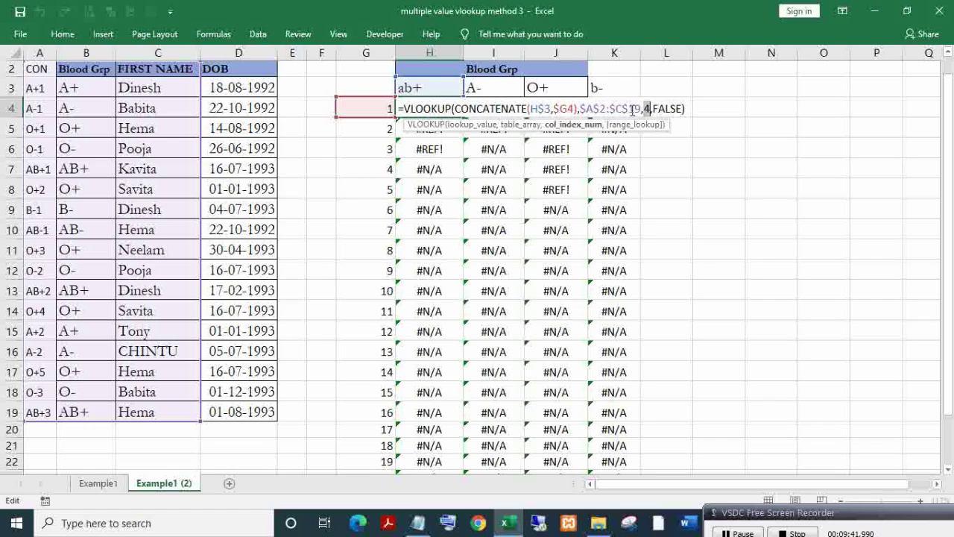
type("3")
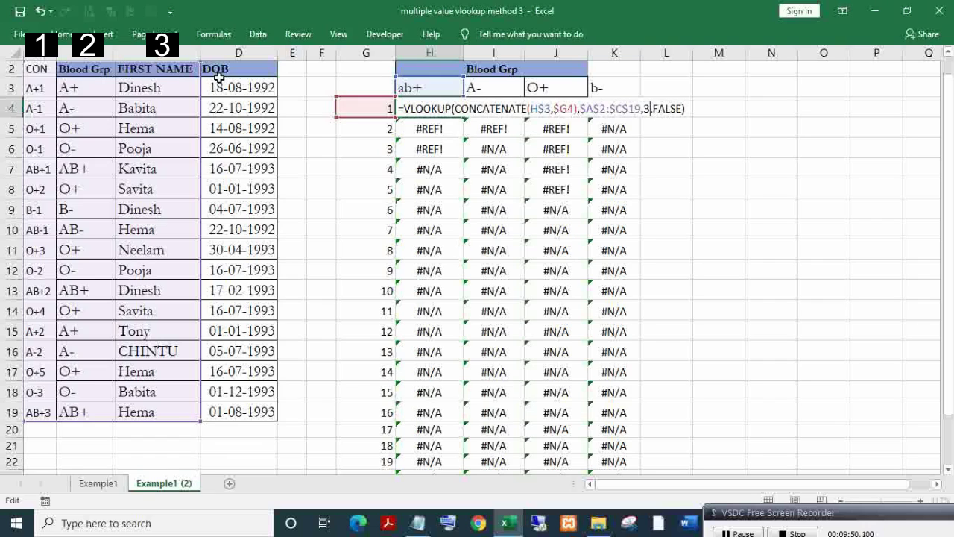
key("Return")
key("Up")
- Copy the H4 VLOOKUP formula across to column K and down all numbered rows of the results grid
key("ctrl+c")
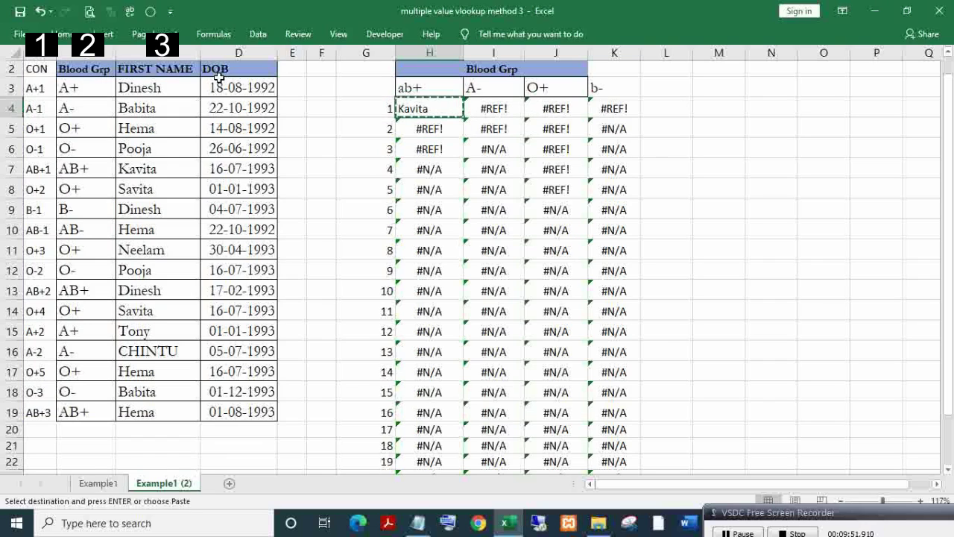
key("shift+Right")
key("shift+Right")
key("shift+Right")
key("ctrl+shift+Down")
key("ctrl+v")
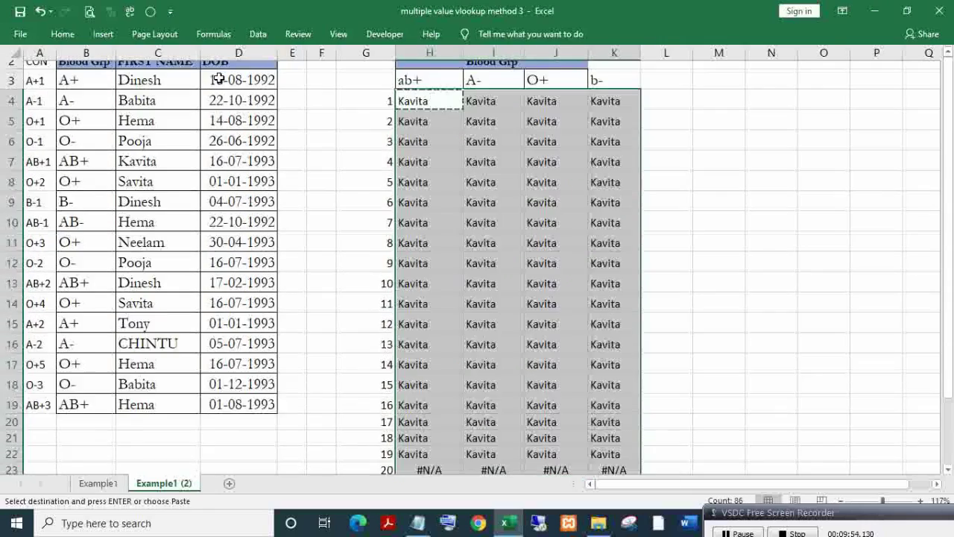
- Inspect the copied VLOOKUP formulas in the first cells under the ab+ heading, starting at H4
key("Up")
key("Down")
key("Escape")
key("F2")
key("Return")
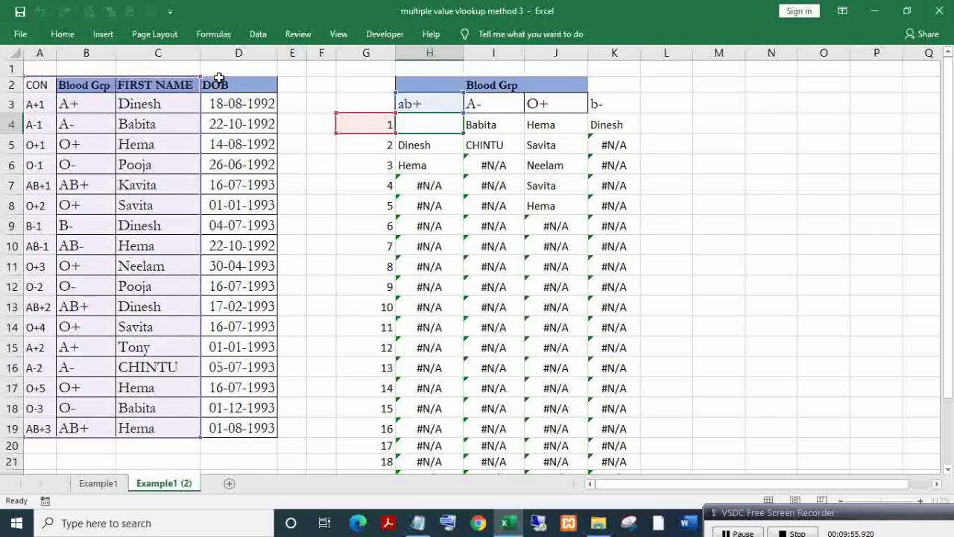
key("F2")
key("Return")
key("F2")
key("Escape")
key("Up")
key("Up")
key("F2")
key("Return")
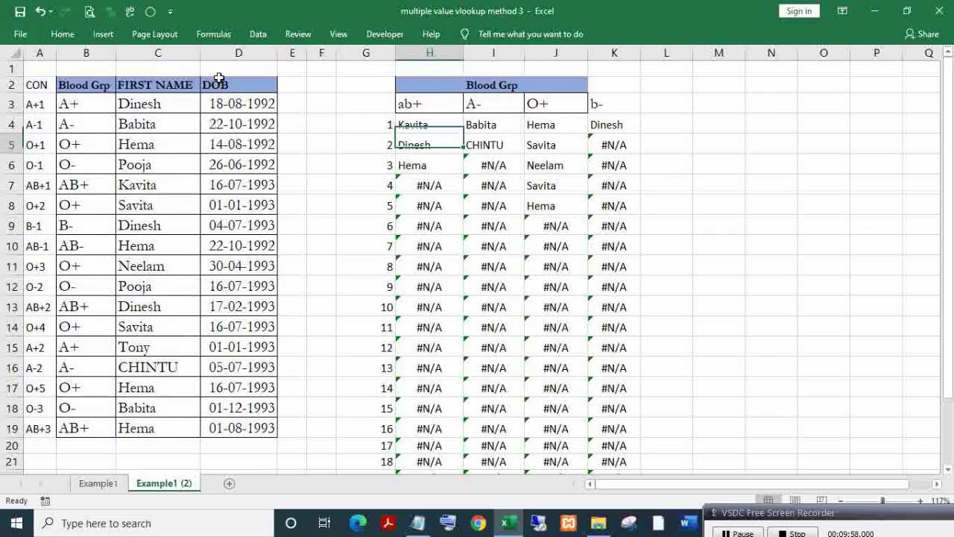
key("F2")
key("Return")
key("F2")
key("Escape")
key("Up")
key("Up")
key("F2")
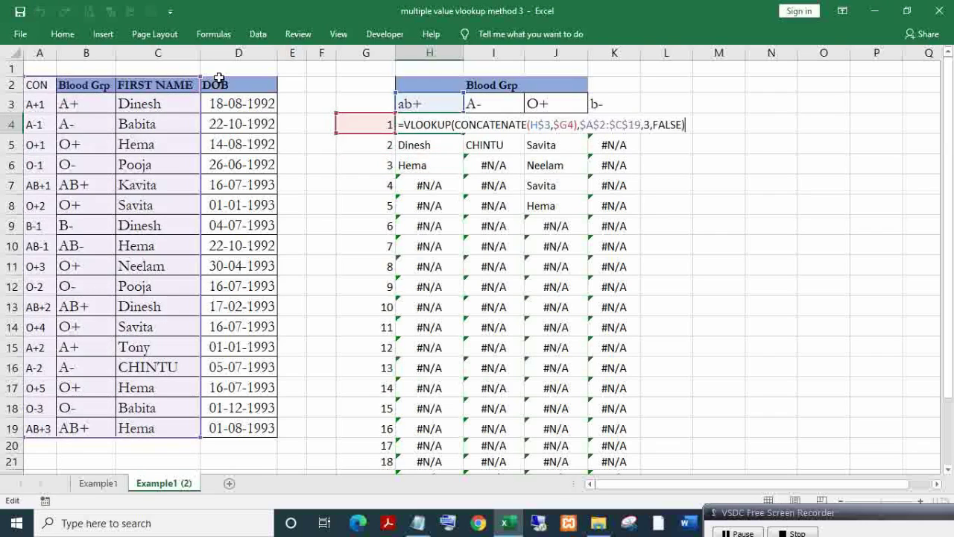
key("Return")
key("F2")
key("Return")
key("F2")
key("Escape")
key("Up")
key("Up")
key("Down")
key("Down")
key("Down")
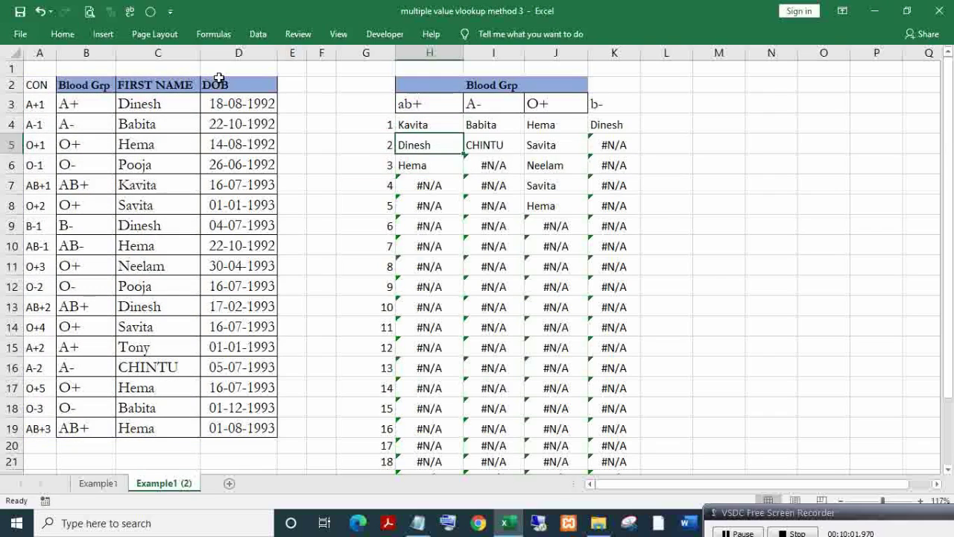
key("Up")
key("Up")
key("Up")
key("F2")
key("Return")
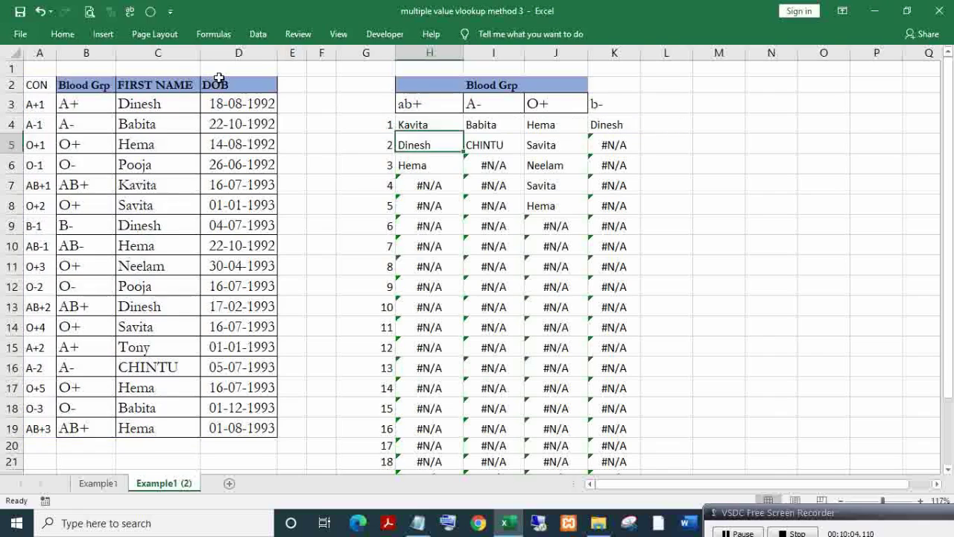
- Check the lookup results down column H, from the ab+ heading through the first error cell
key("Down")
key("F2")
key("Escape")
key("Up")
key("Up")
key("F2")
key("Return")
key("Down")
key("Down")
key("Down")
key("Down")
key("Down")
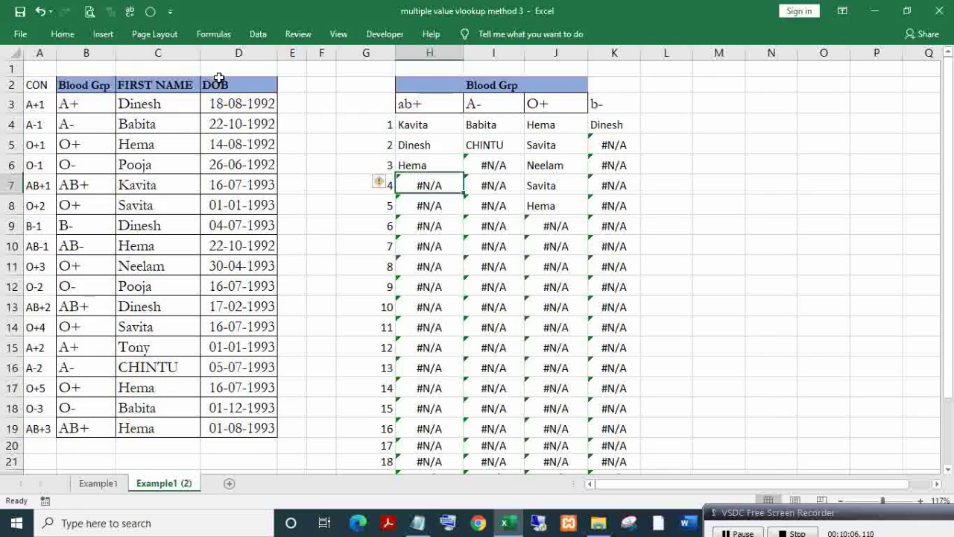
key("Up")
key("Up")
key("Up")
key("Up")
key("Up")
key("Up")
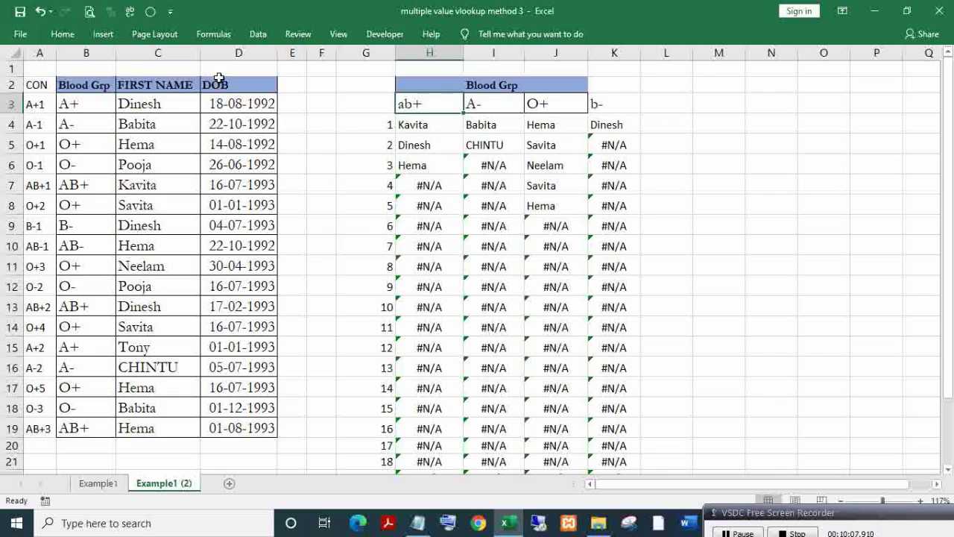
- Wrap the VLOOKUP formula in H4 in IFERROR with "" as the value for errors
key("F2")
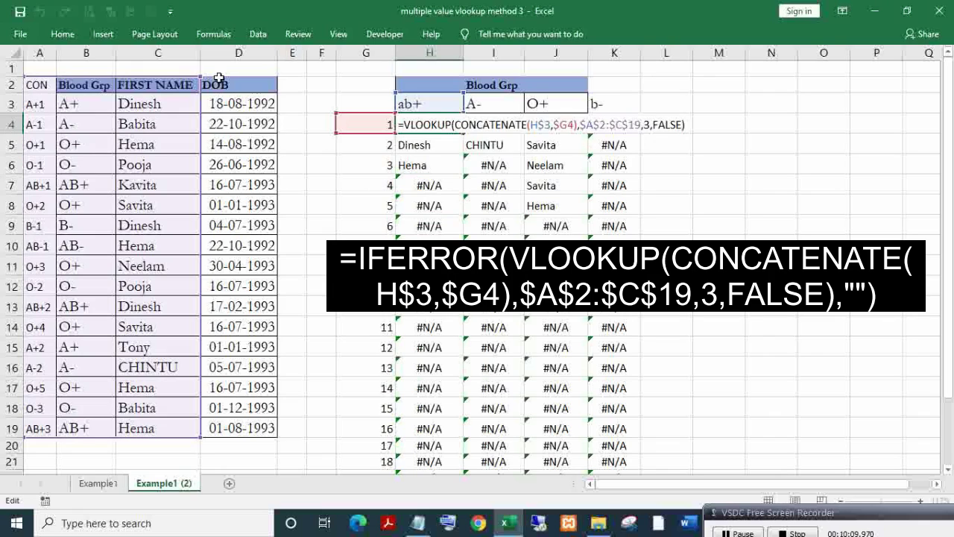
type("IFERROR(")
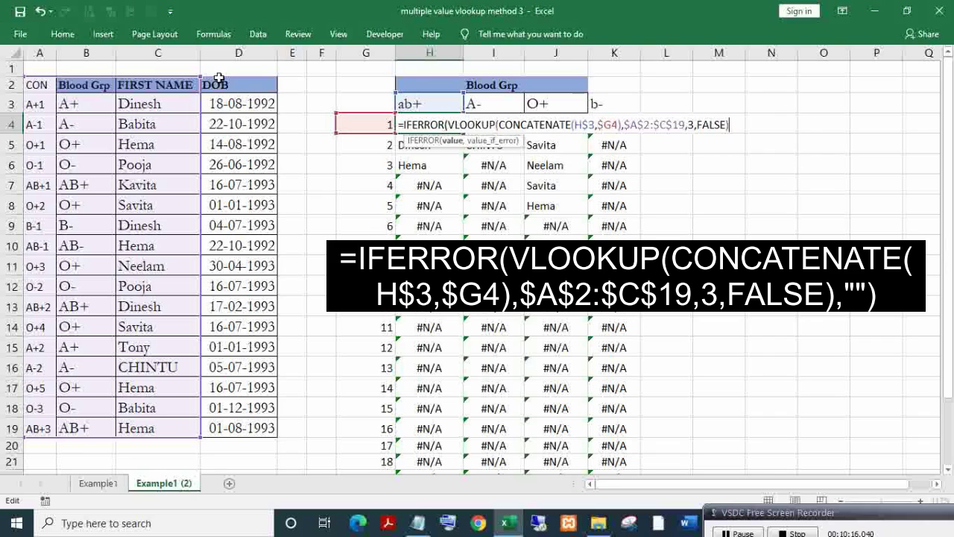
type(",")
key("Return")
key("Return")
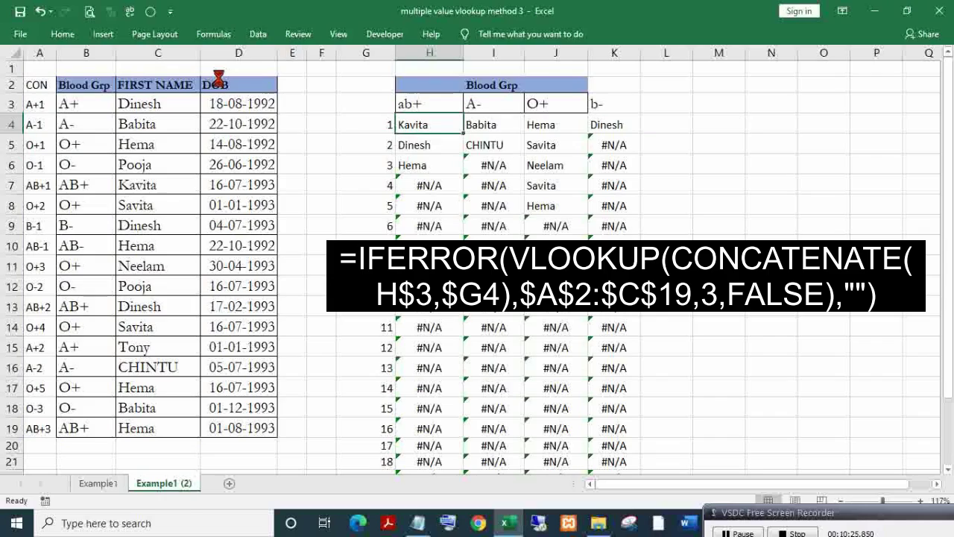
- Copy the H4 IFERROR formula over the whole results grid in columns H to K
key("ctrl+shift+Right")
key("ctrl+c")
key("ctrl+shift+Down")
key("ctrl+v")
key("ctrl+v")
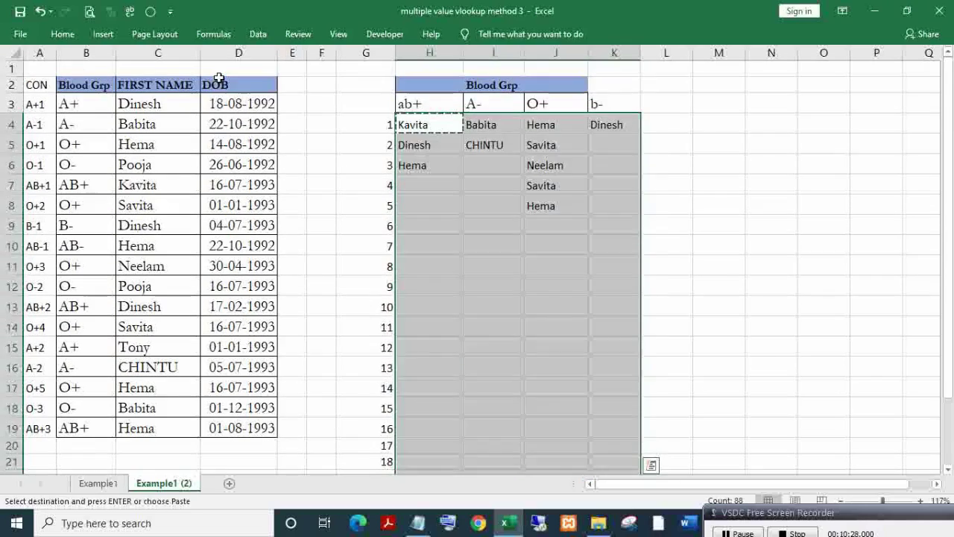
- Check the IFERROR formulas in H4 and I4 and the row 4 results across to K4
key("Up")
key("Up")
key("Down")
key("Down")
key("F2")
key("Tab")
key("F2")
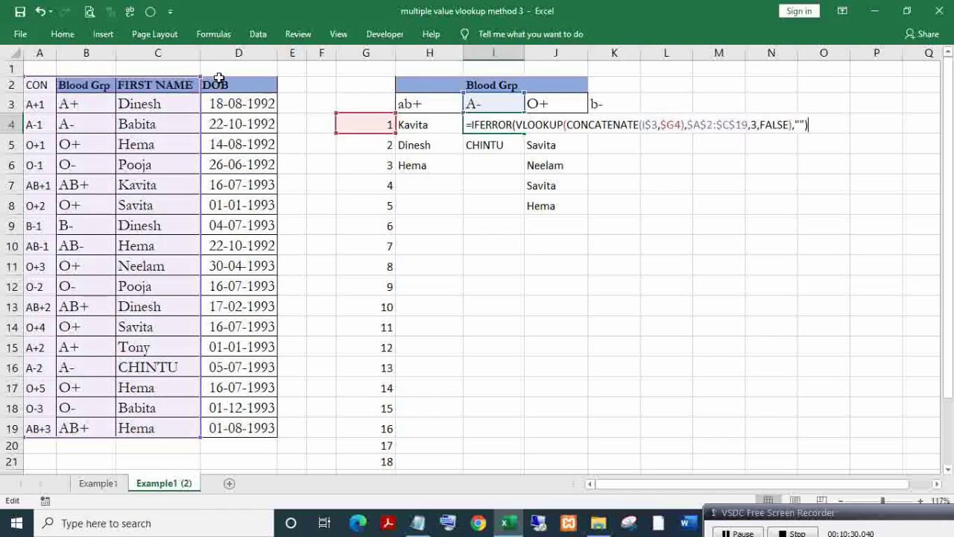
key("Escape")
key("Up")
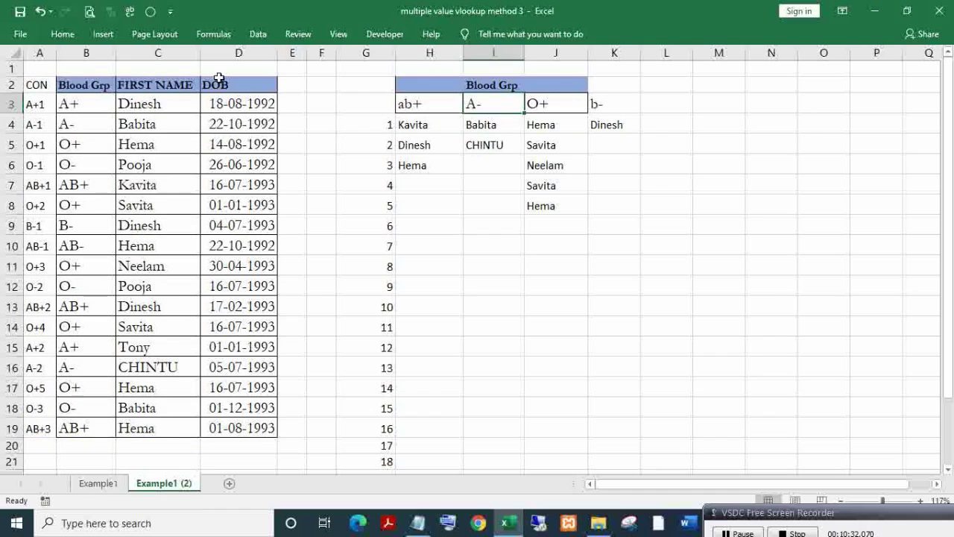
key("Left")
key("Down")
key("Left")
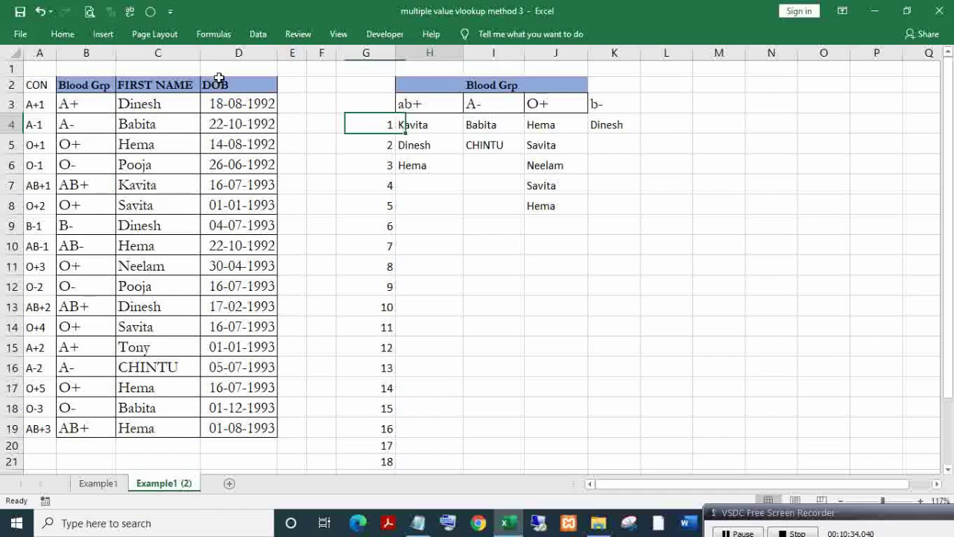
key("Right")
key("Right")
key("Right")
key("Right")
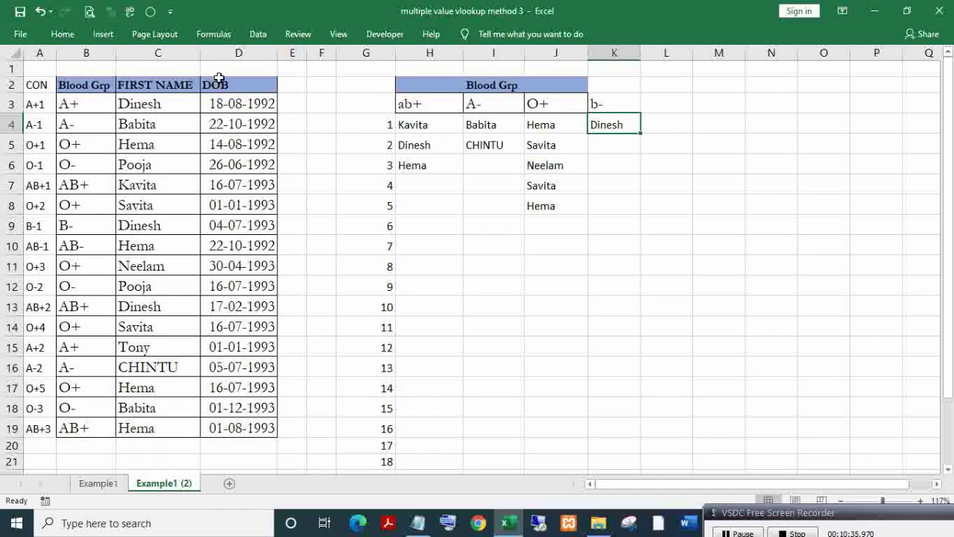